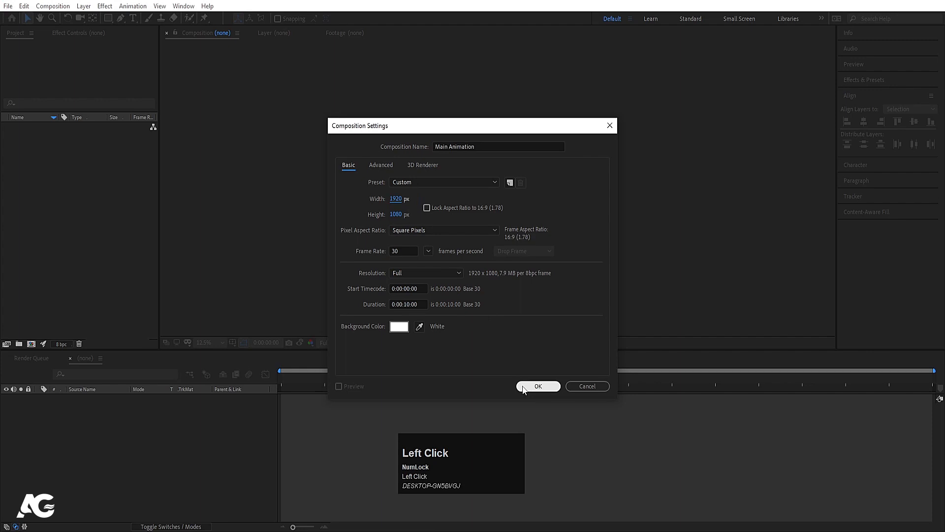
Create the 1920 × 1080 px composition Main Animation and display its Title/Action Safe guides
click(523, 388)
click(234, 343)
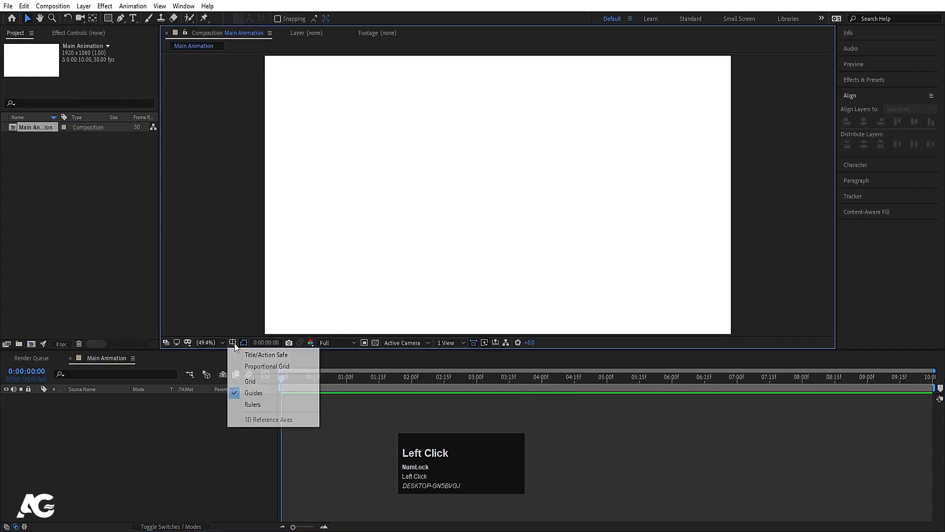
click(246, 352)
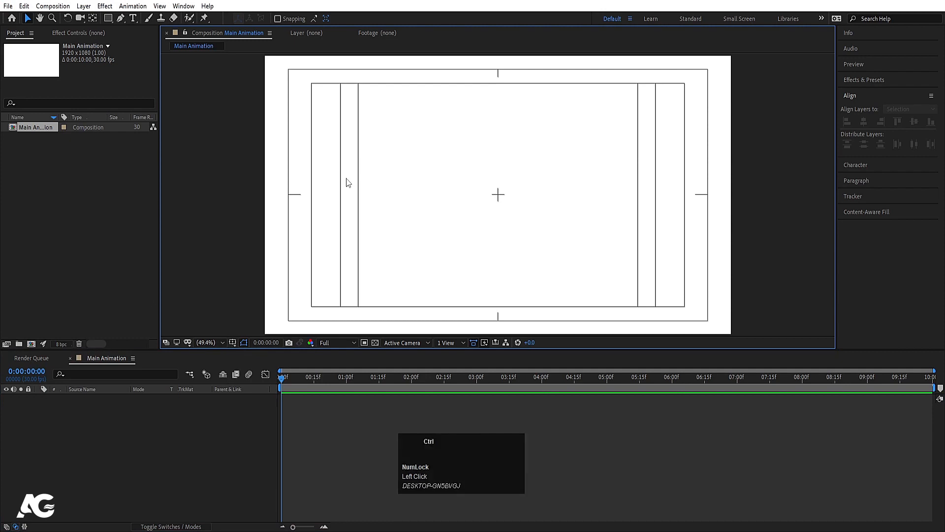
Create a new composition named M_G with a width of 1080 px
key(ctrl+n)
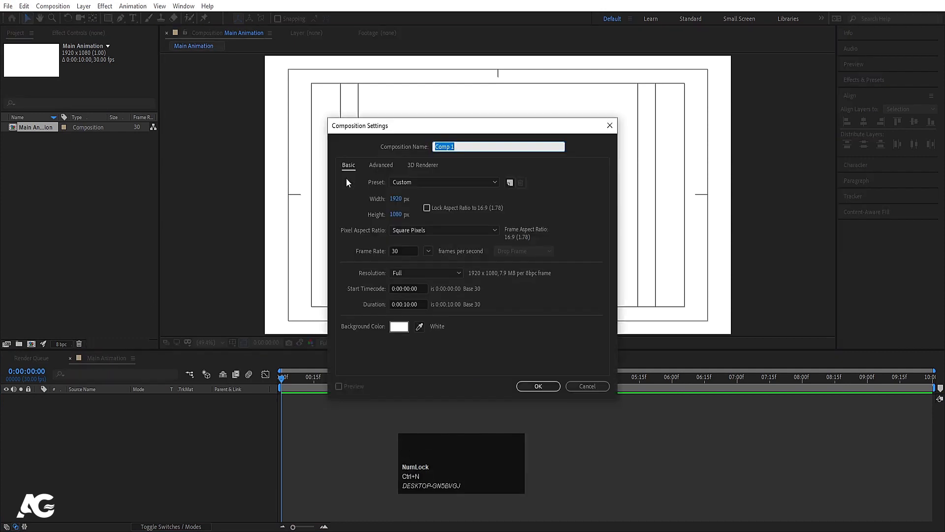
text(M_G)
click(397, 198)
text(1080)
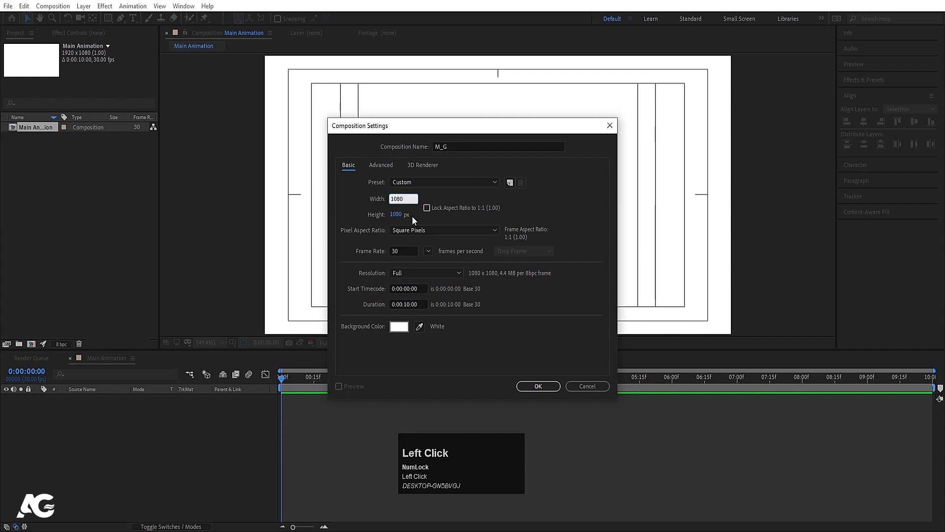
click(538, 384)
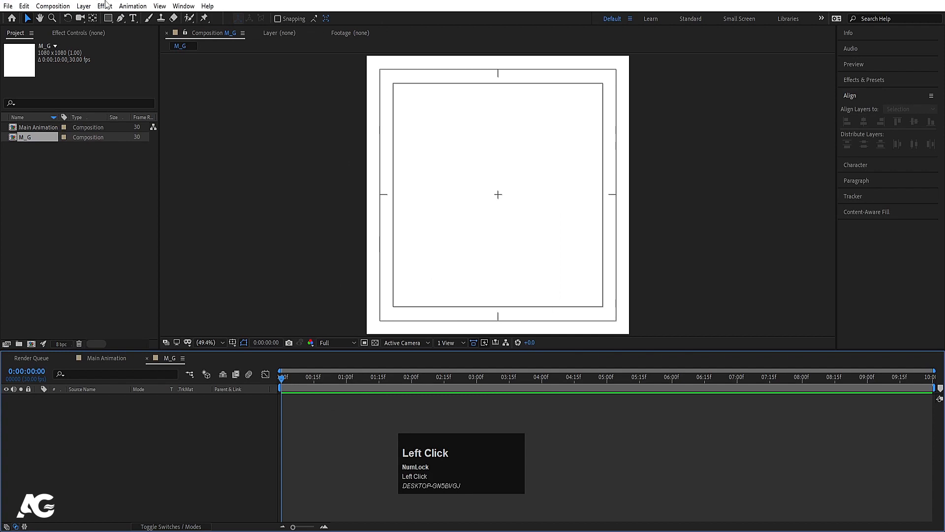
Add a text layer near the middle of the M_G composition containing the single letter G
click(133, 18)
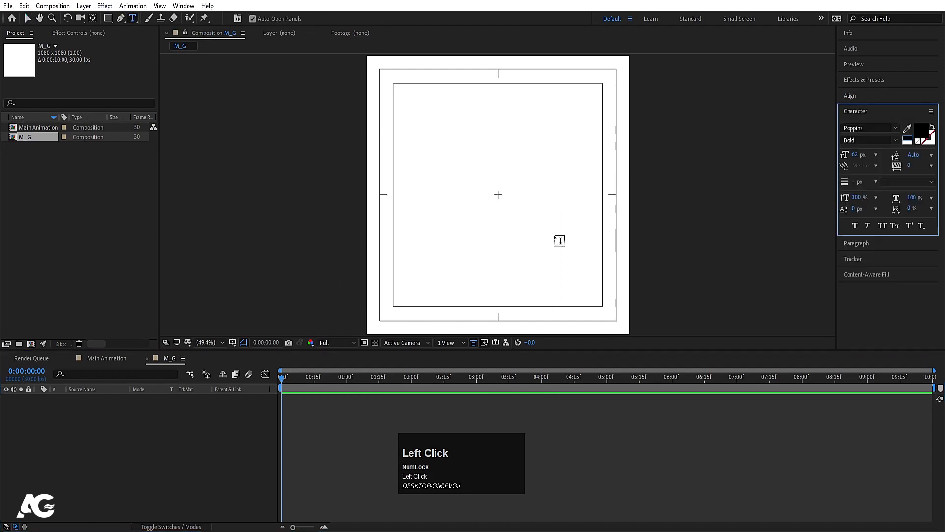
click(447, 221)
text(M)
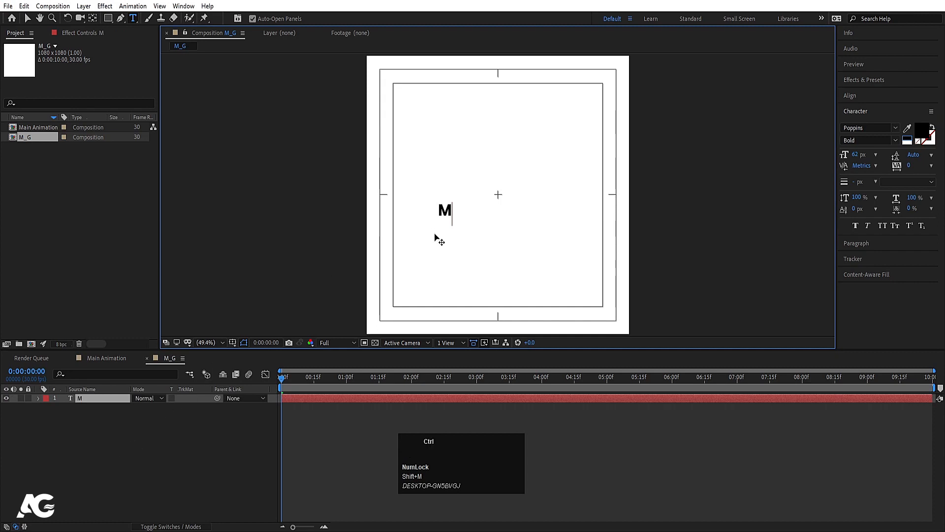
key(ctrl+a)
text(G)
click(105, 407)
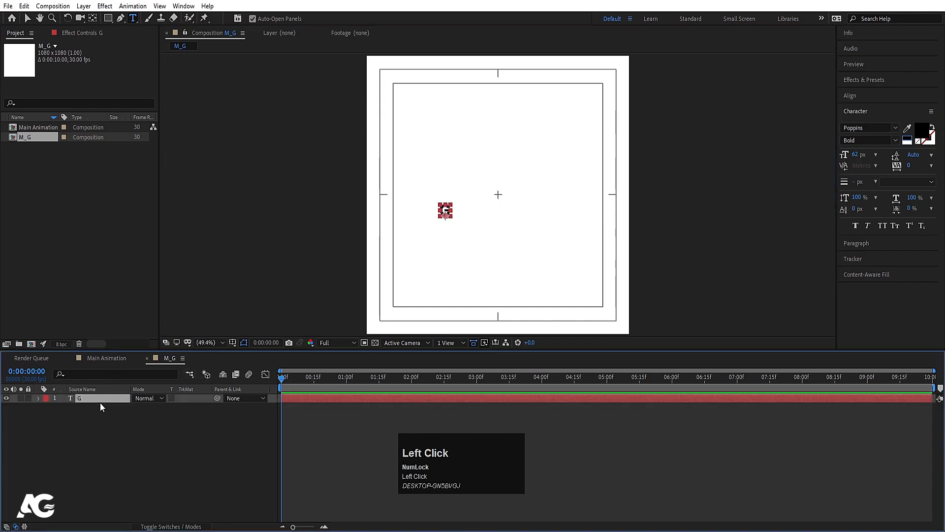
Center the anchor point of the G layer and align the layer horizontally and vertically to the composition
key(ctrl+alt+Home)
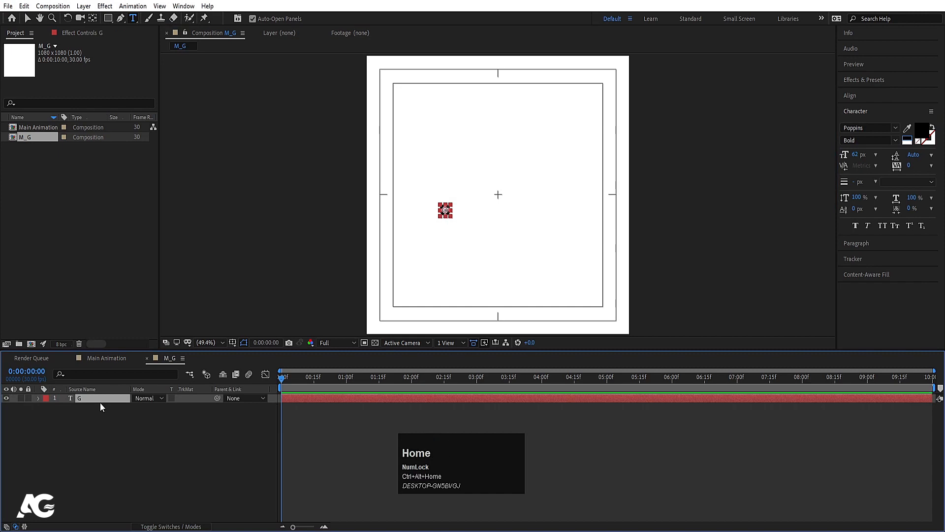
click(858, 98)
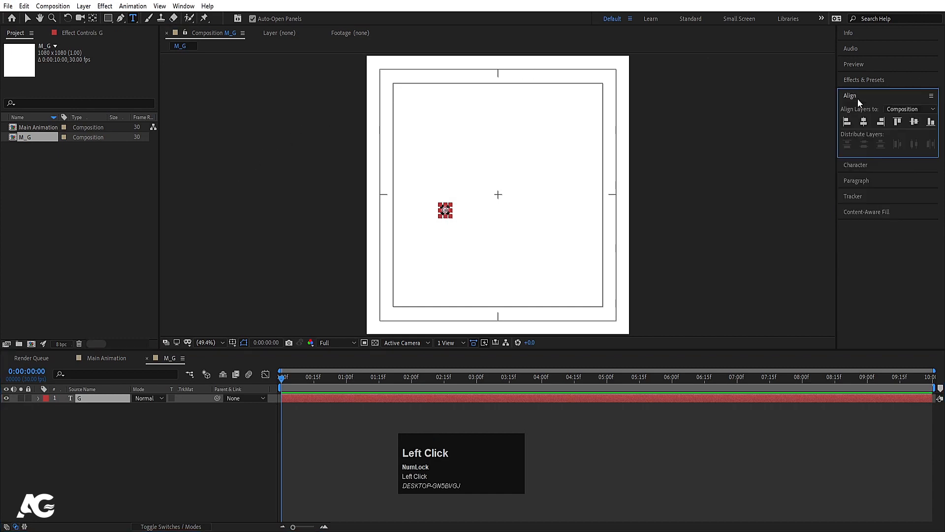
click(864, 123)
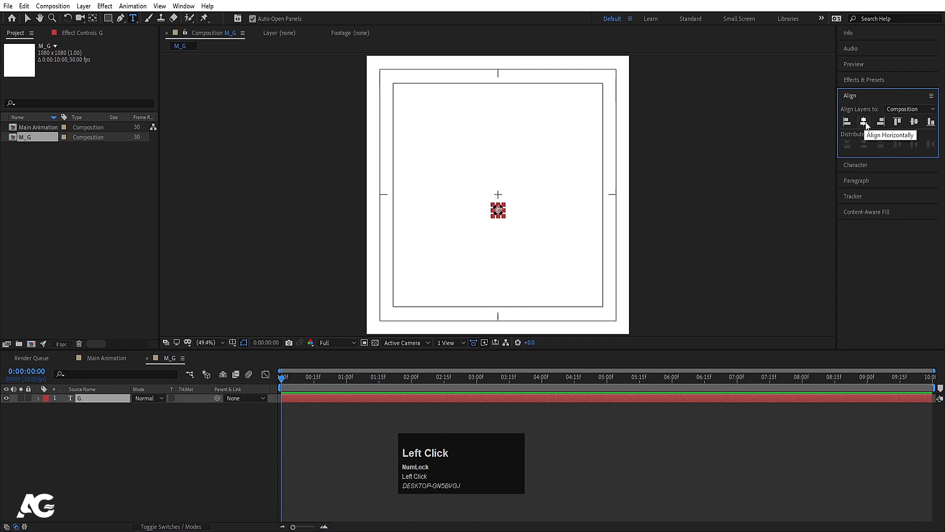
click(915, 122)
Reveal the G layer's Scale property and set the letter's font size to 500 px
click(110, 426)
key(s)
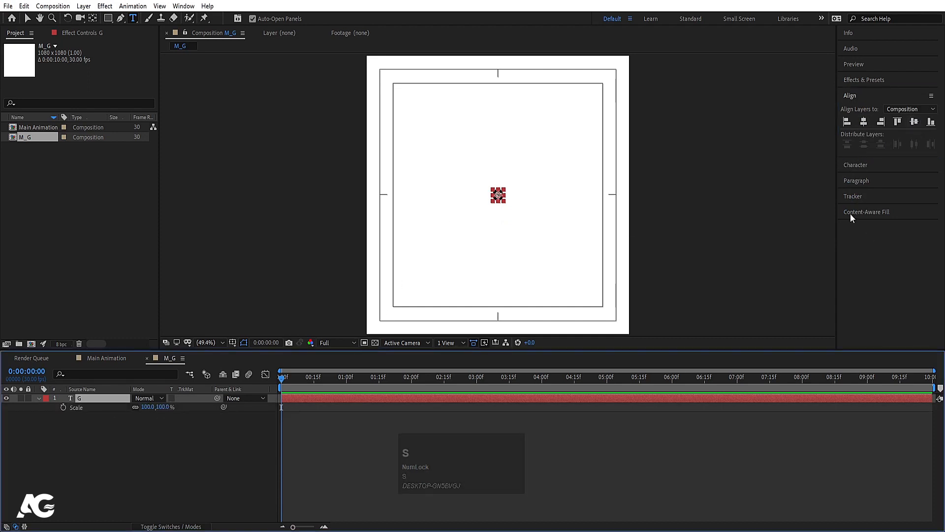
click(870, 164)
mouse_move(858, 153)
mouse_down()
mouse_move(906, 156)
mouse_move(860, 161)
mouse_up()
click(860, 156)
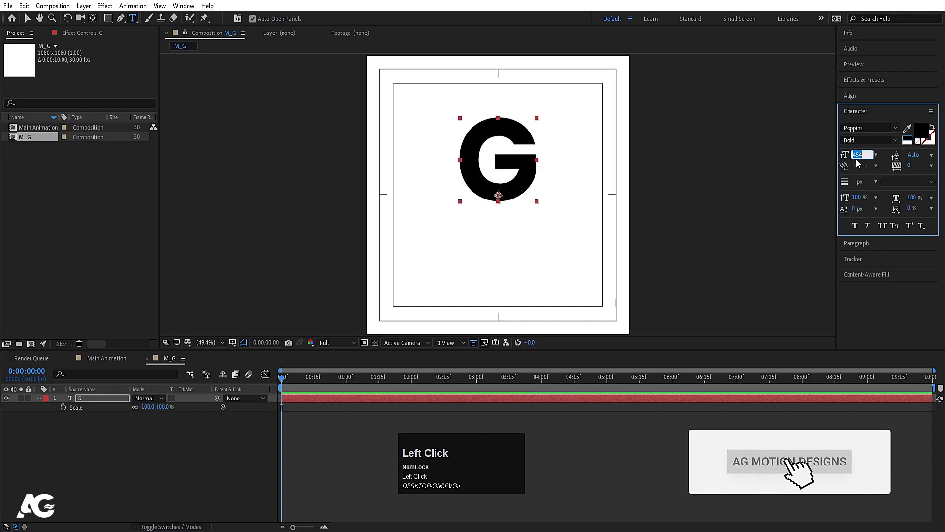
text(500)
click(84, 427)
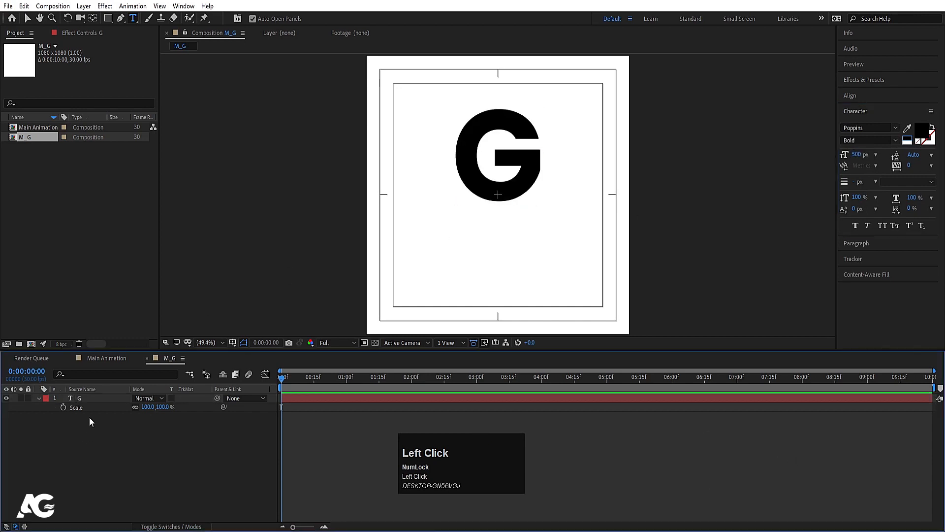
Recenter the anchor point of the enlarged G and align the layer vertically to the middle of the composition
click(85, 401)
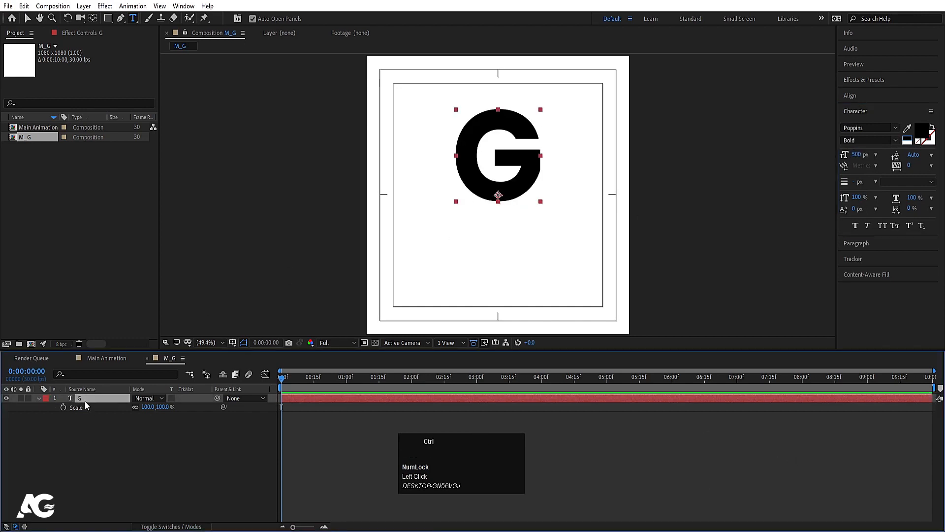
key(ctrl+alt+Home)
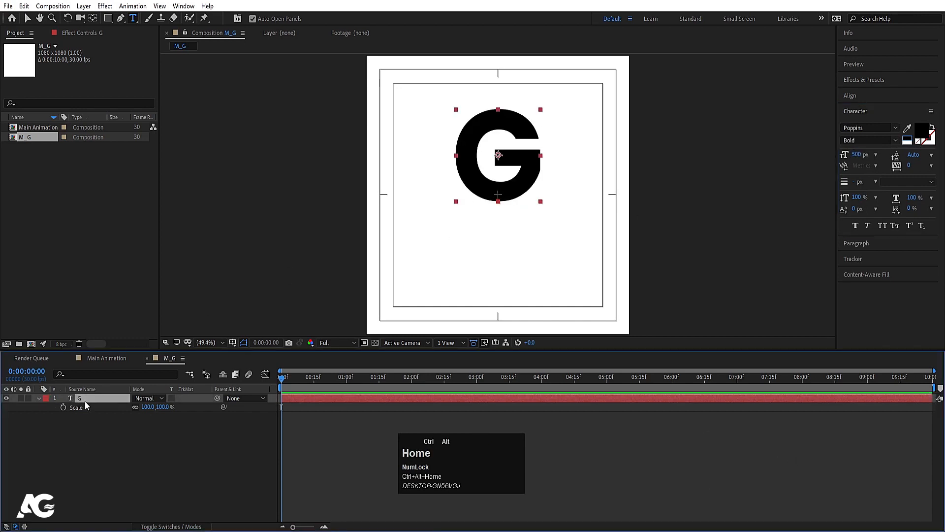
click(852, 96)
click(914, 122)
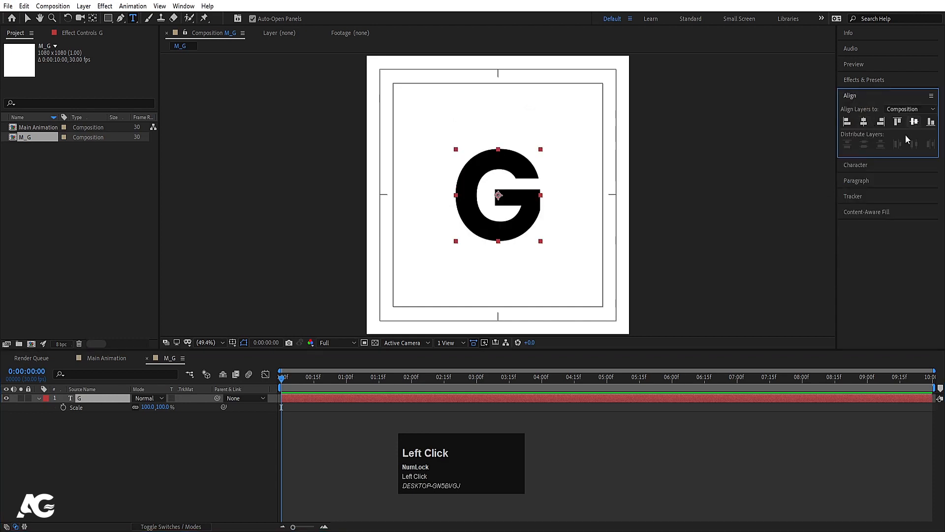
click(126, 450)
Duplicate the G text layer and replace the letter in the duplicate with M
click(81, 398)
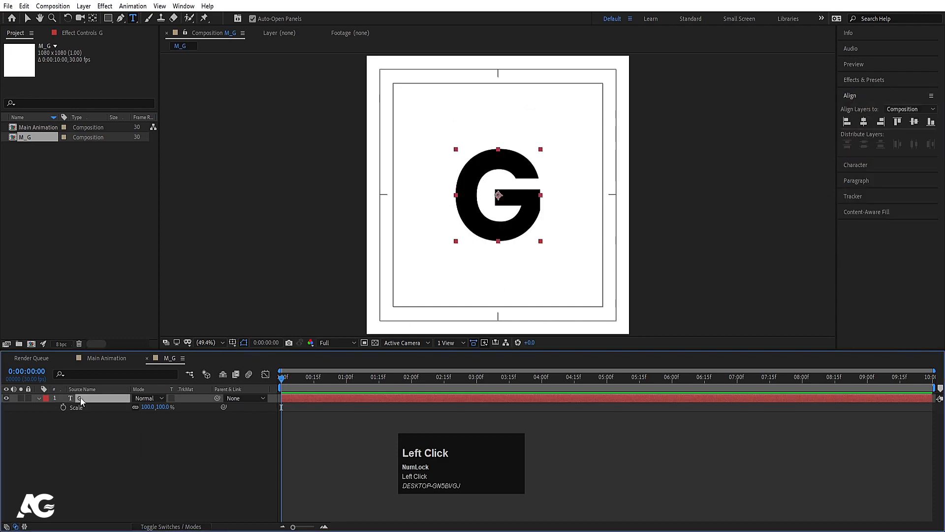
key(ctrl+d)
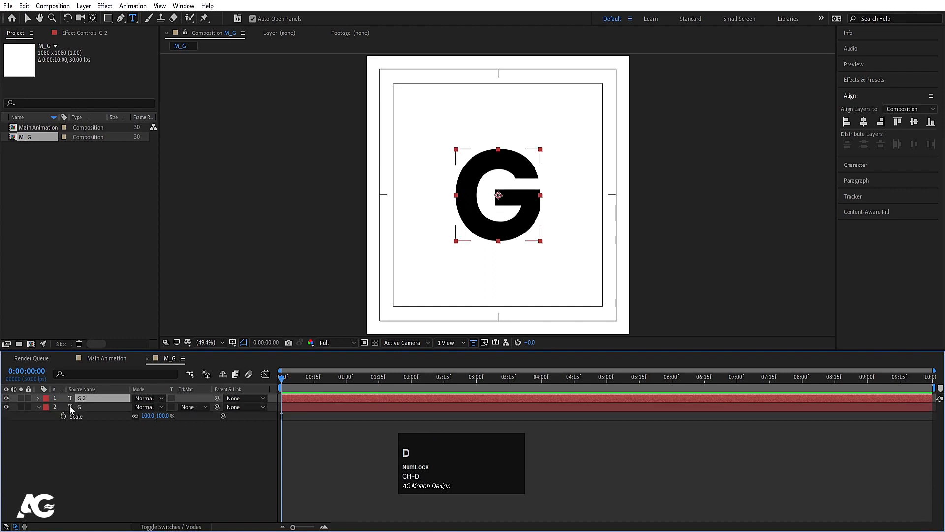
click(483, 207)
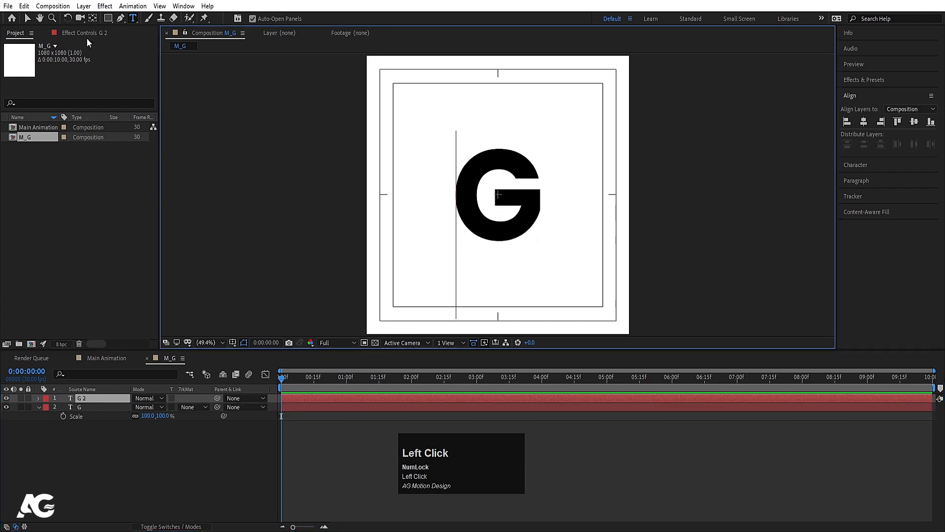
key(ctrl+a)
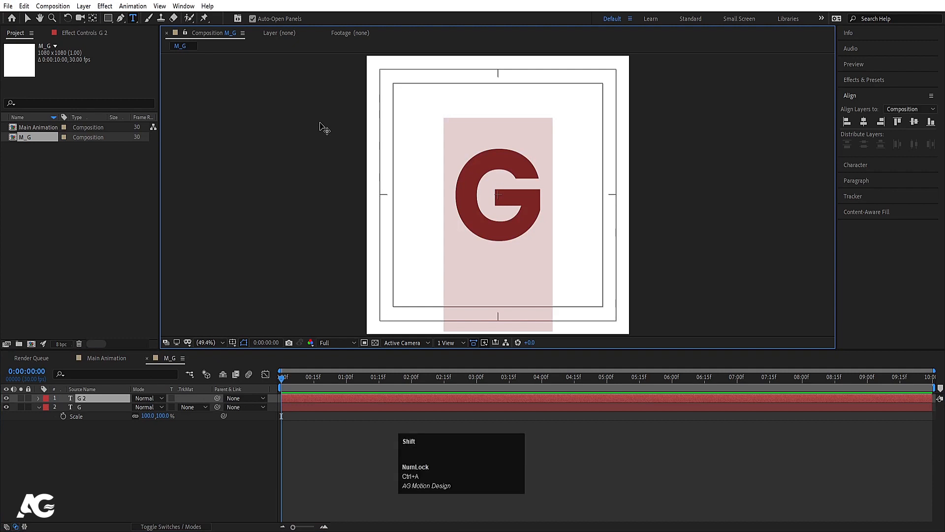
text(A)
click(32, 464)
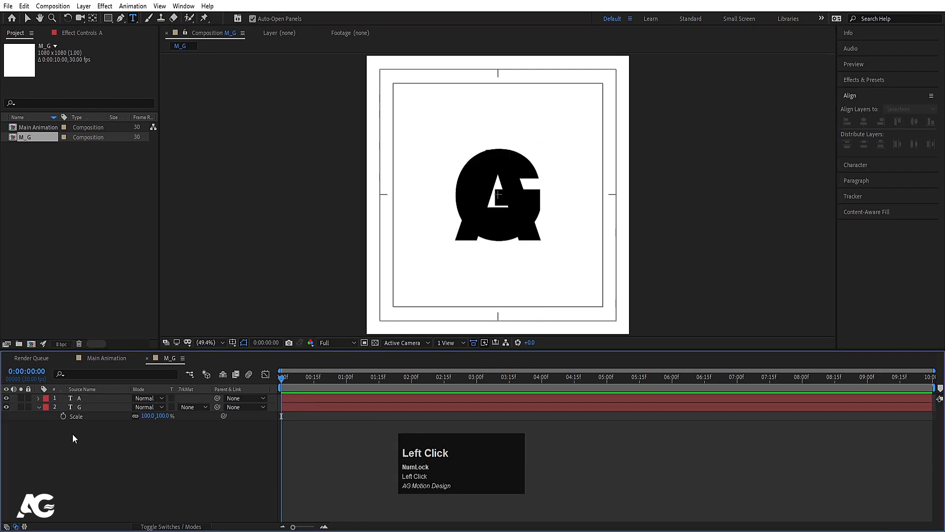
click(496, 212)
key(ctrl+a)
text(M)
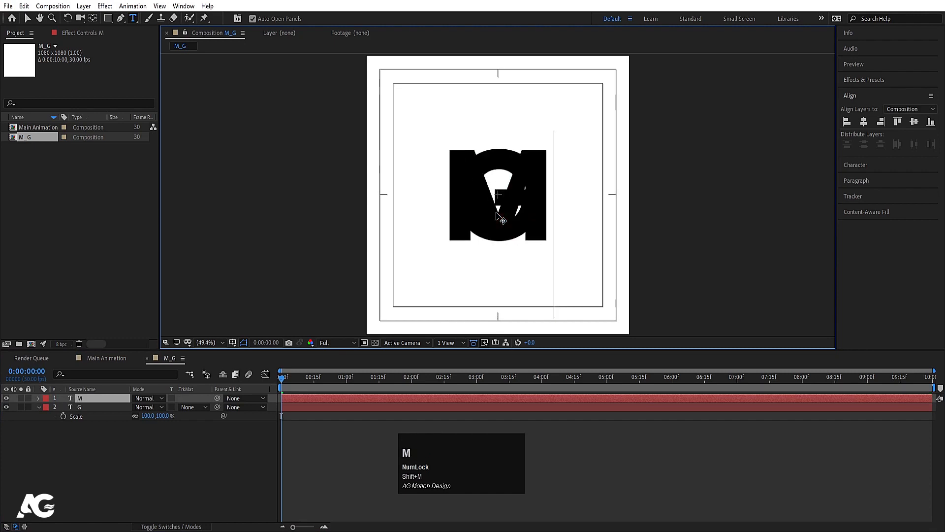
click(1, 437)
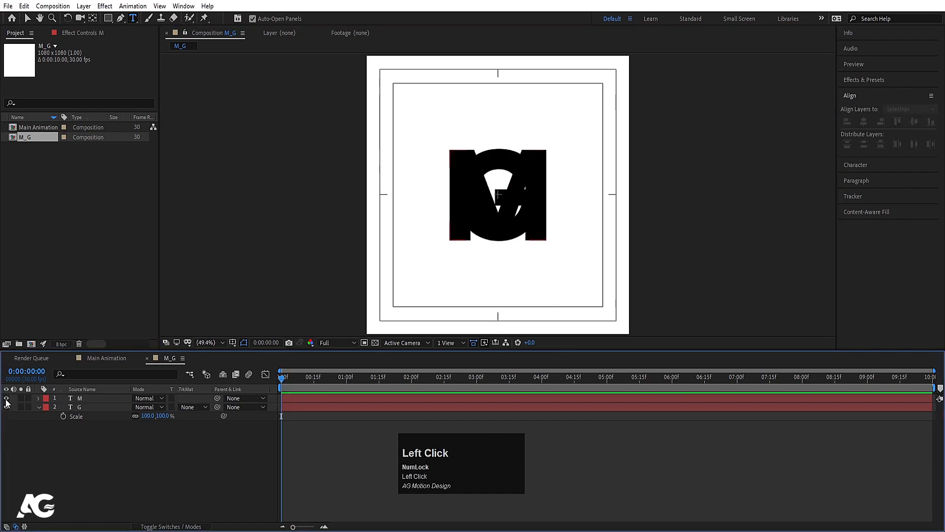
Hide the M layer and snap the G layer's anchor point to the top center of the letter
click(6, 398)
click(87, 407)
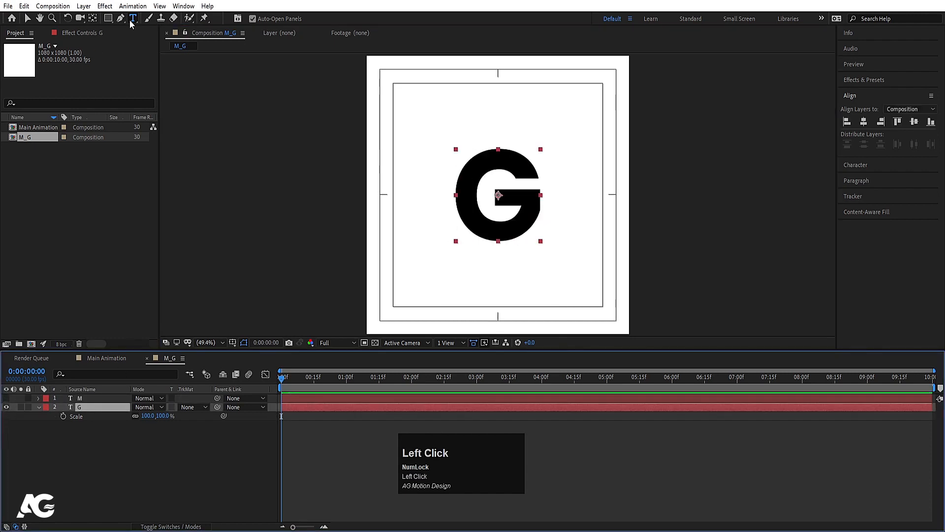
click(93, 18)
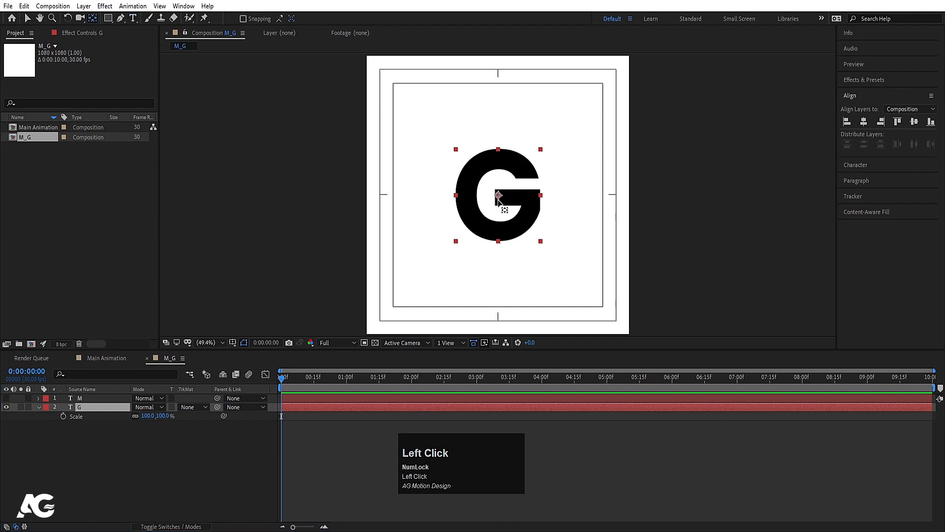
drag(499, 195, 502, 155)
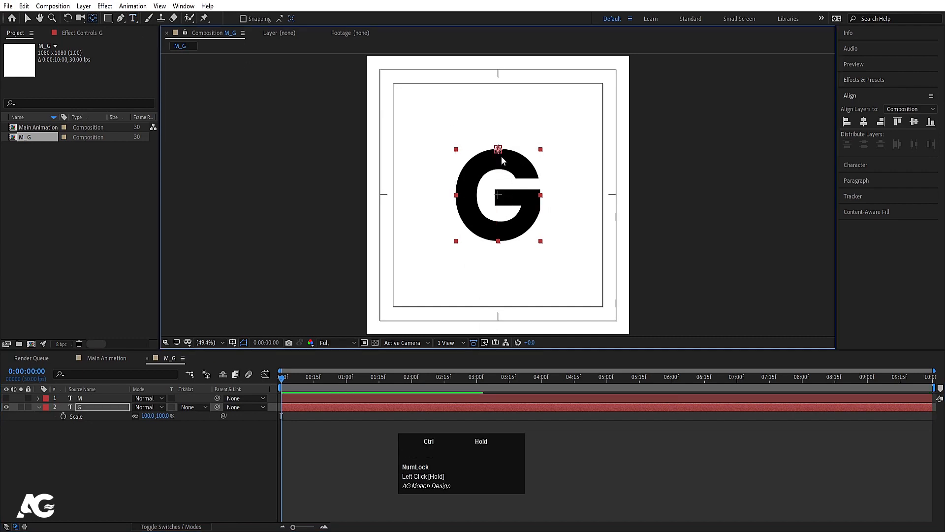
Show the M layer, hide the G layer and snap the M's anchor point to its bottom center
click(6, 398)
click(79, 397)
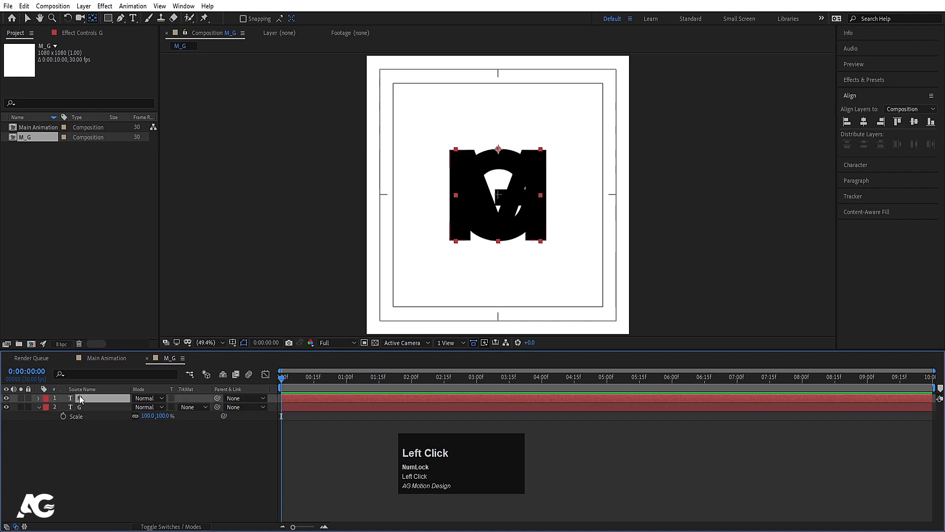
click(6, 407)
drag(498, 195, 499, 240)
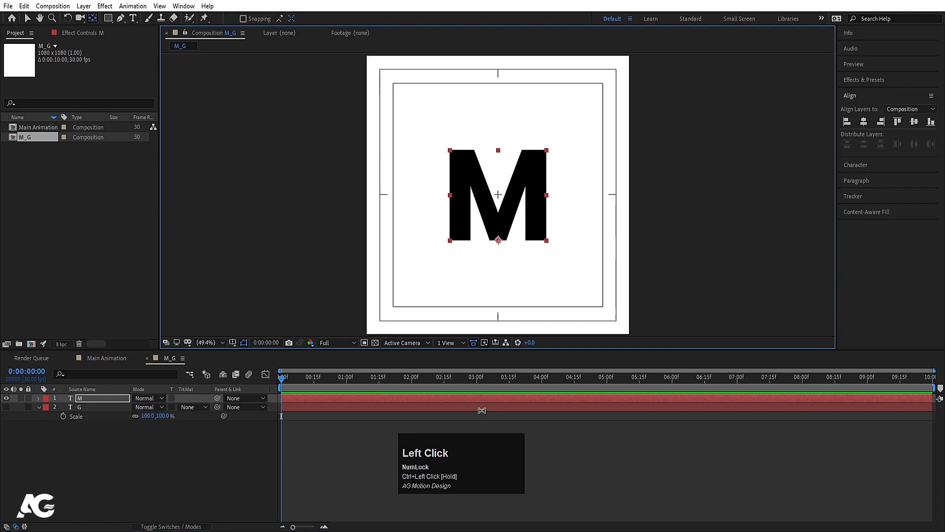
With only the G layer visible, unlink its Scale proportions and keyframe Scale at 100% at 0:00 and 1:00 seconds
click(6, 397)
click(6, 407)
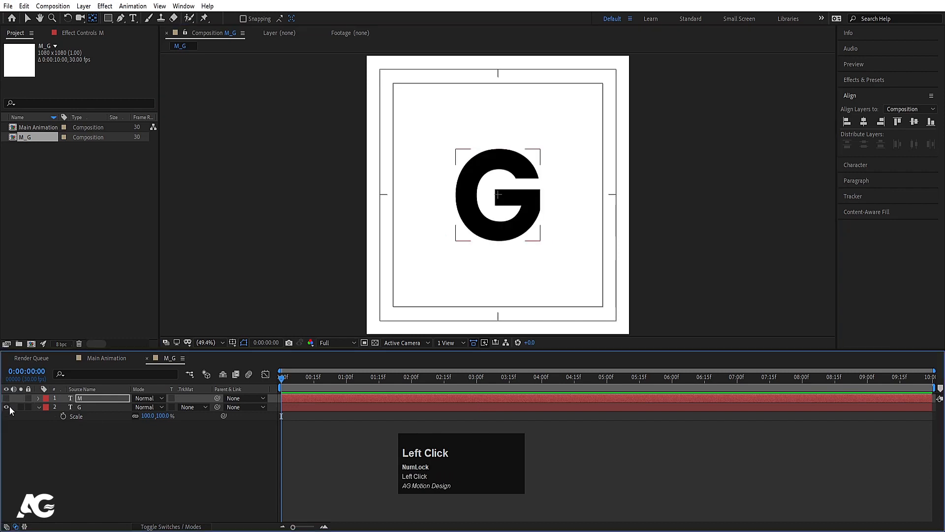
click(76, 406)
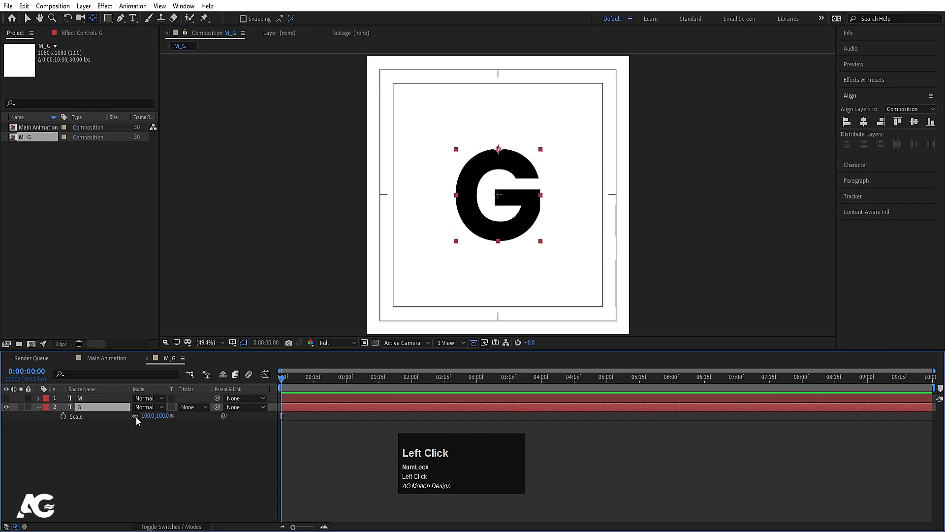
click(64, 416)
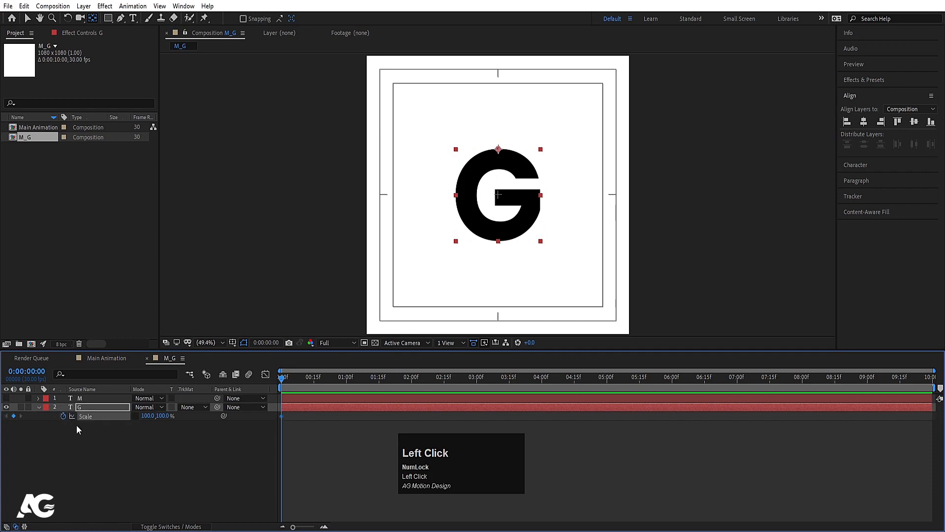
click(347, 382)
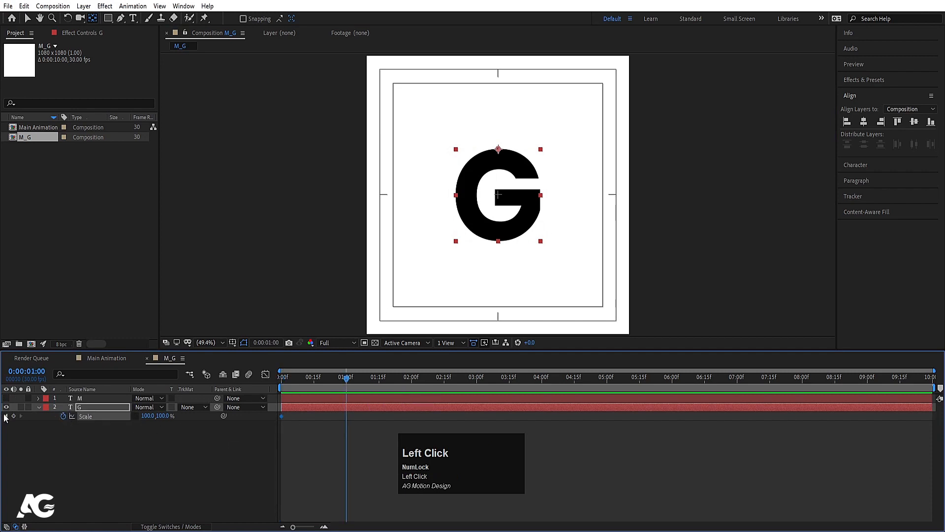
Set the G layer's vertical scale to 0% at the 0:00 keyframe, leaving the horizontal scale at 100%
drag(301, 382, 200, 384)
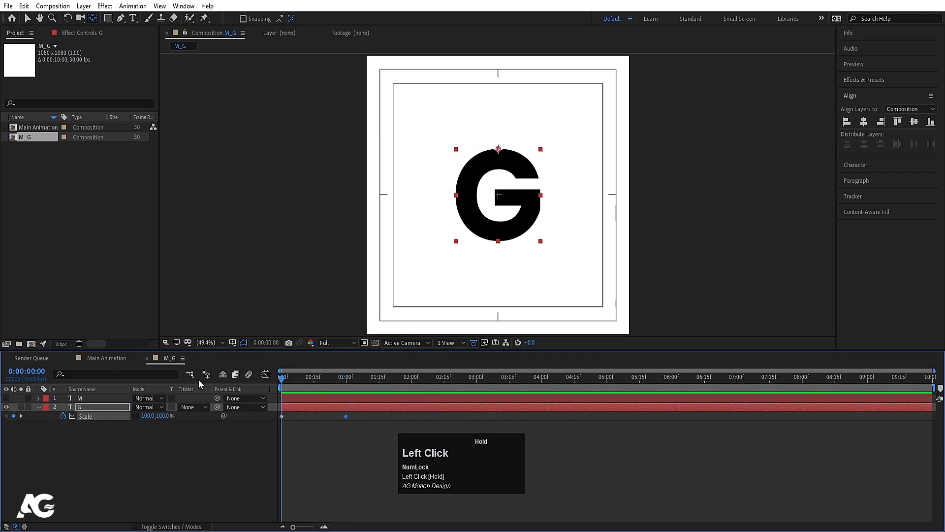
click(163, 415)
text(0)
key(Return)
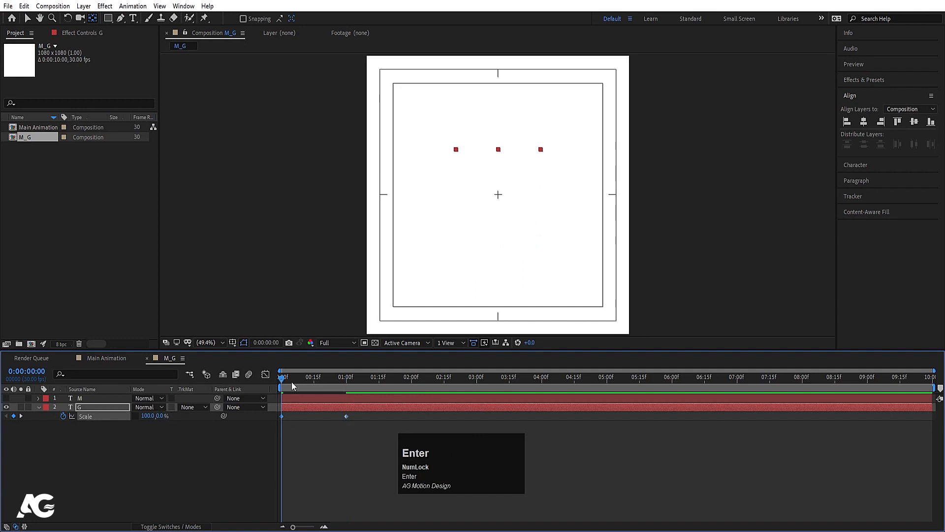
Preview the G layer's vertical scale-in animation from the start of the timeline
key(space)
key(space)
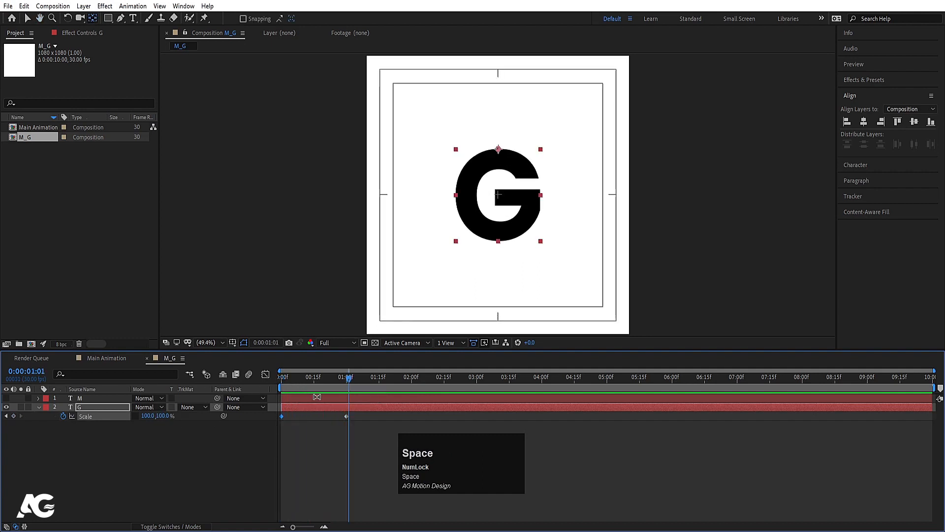
click(282, 377)
key(space)
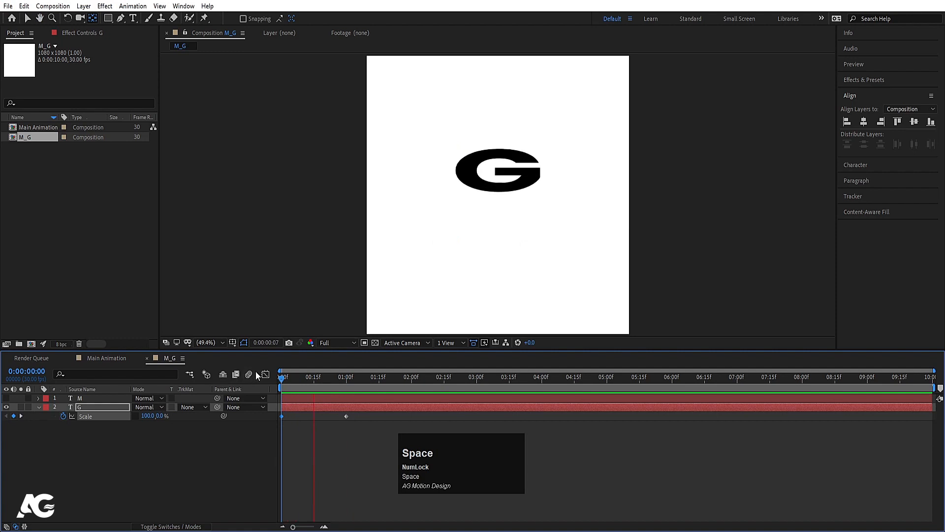
key(space)
drag(293, 379, 137, 382)
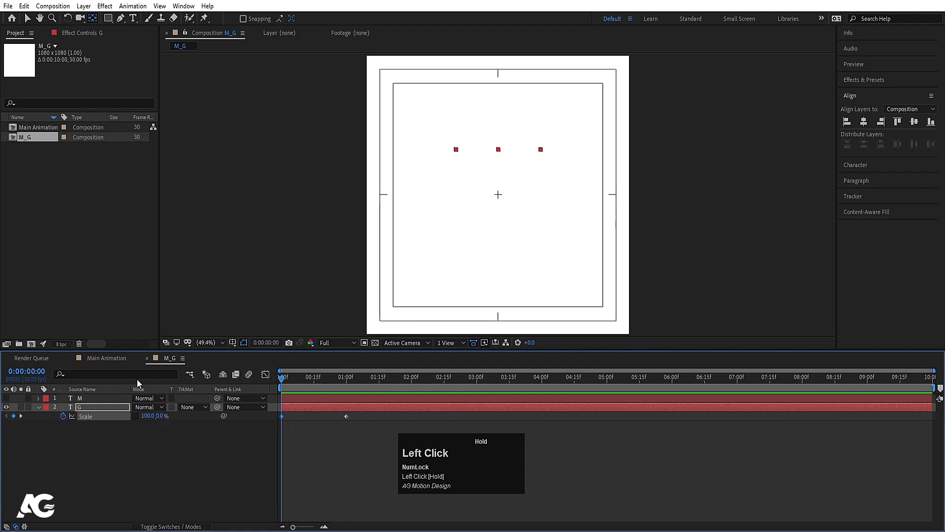
Show the M layer, unlink its Scale proportions and add a 100% Scale keyframe at 0:00
click(6, 398)
click(80, 398)
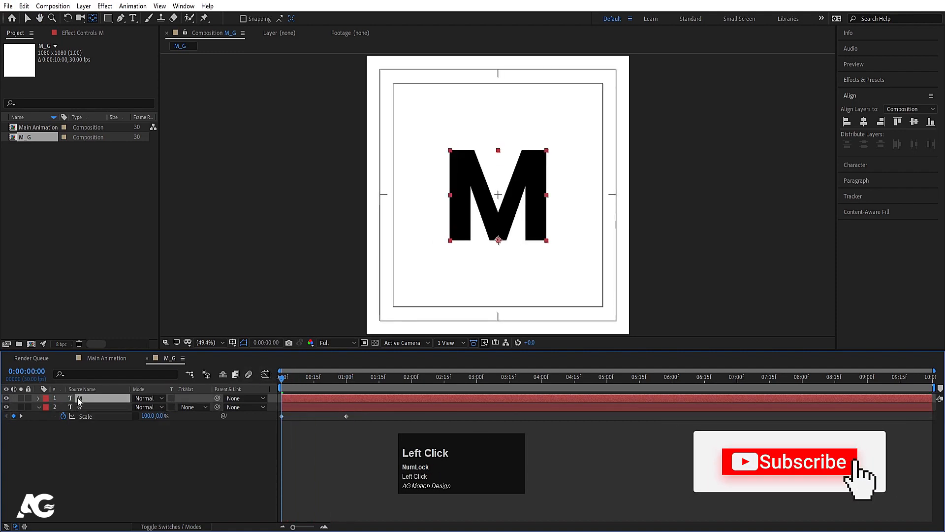
key(s)
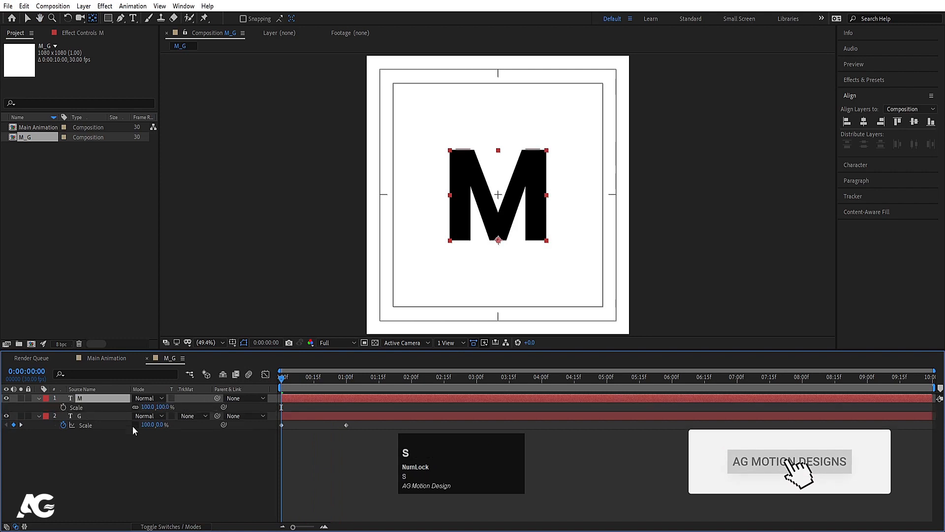
click(135, 407)
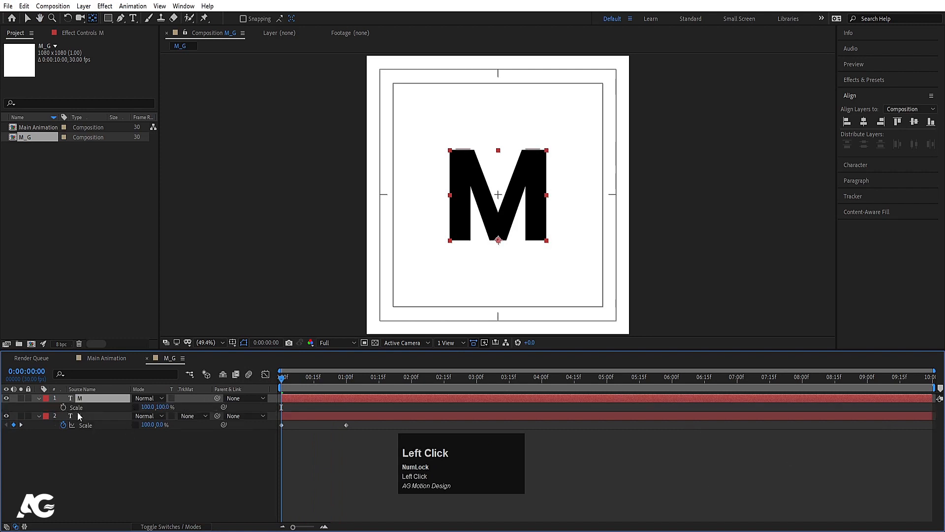
click(63, 408)
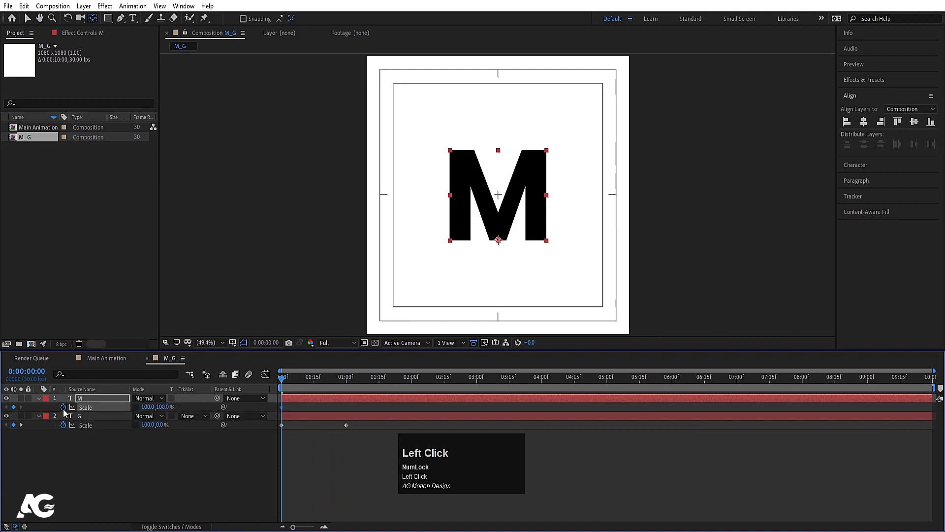
click(159, 408)
text(0)
drag(172, 407, 155, 409)
text(100)
click(195, 406)
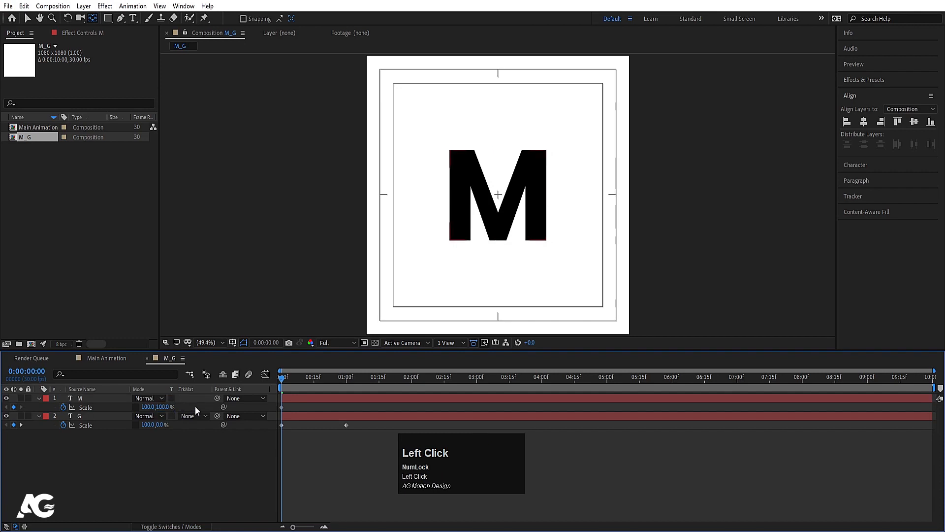
Keyframe the M layer's vertical scale at 0% at 1:00, leaving the horizontal scale at 100%
key(k)
click(163, 407)
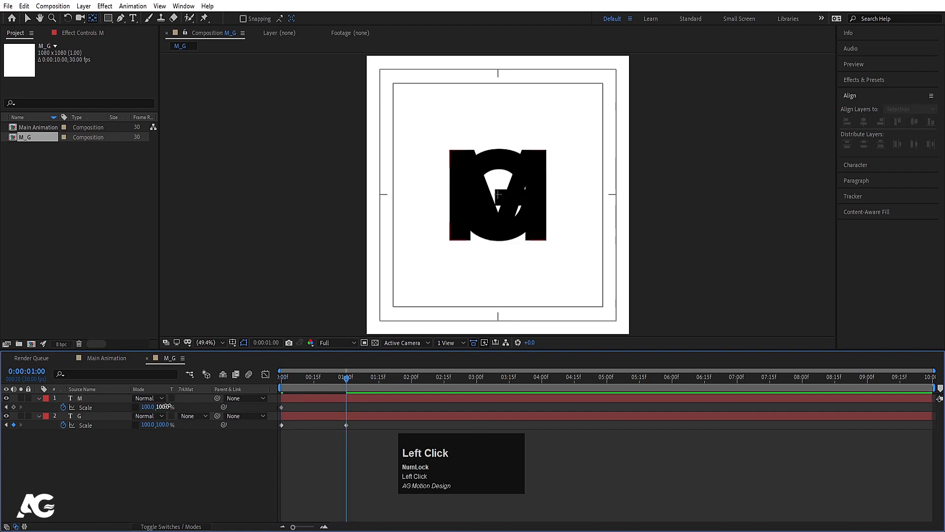
text(0)
key(Return)
Play the M to G transition from 0:00 to 1:00
key(space)
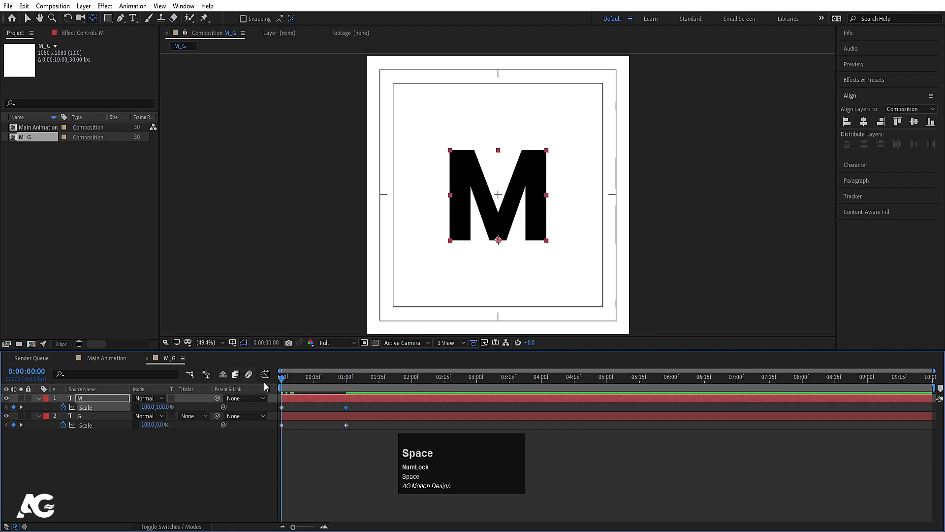
drag(339, 379, 281, 383)
key(space)
key(space)
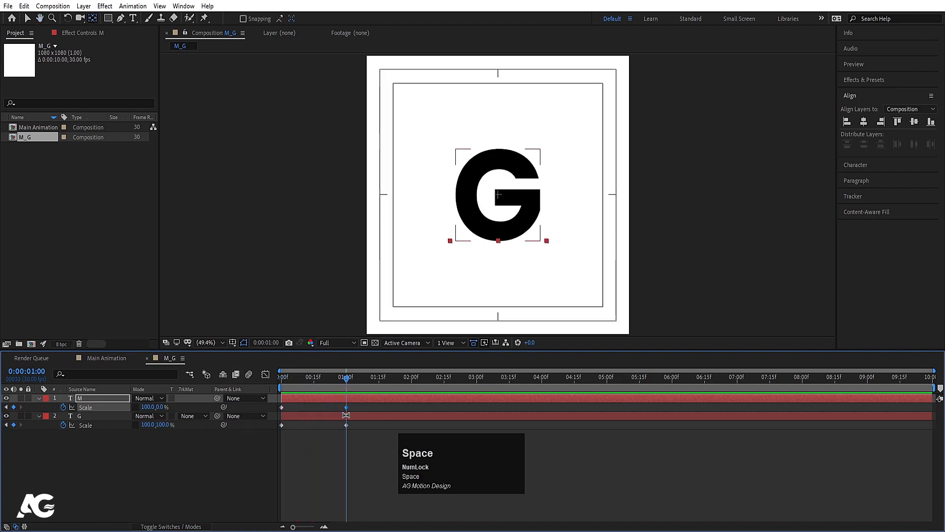
Split the G layer at 1:00 into two separate layers
click(355, 408)
click(77, 416)
click(79, 415)
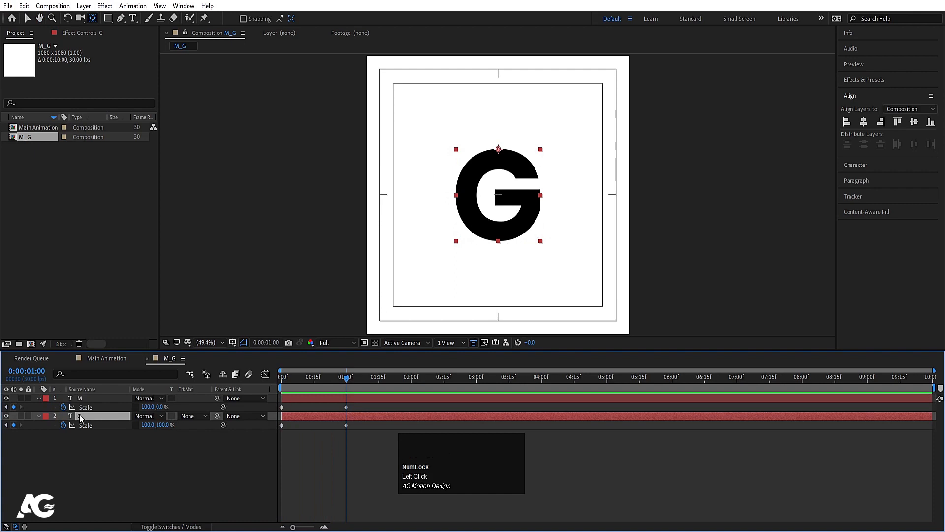
key(ctrl)
key(ctrl+shift+d)
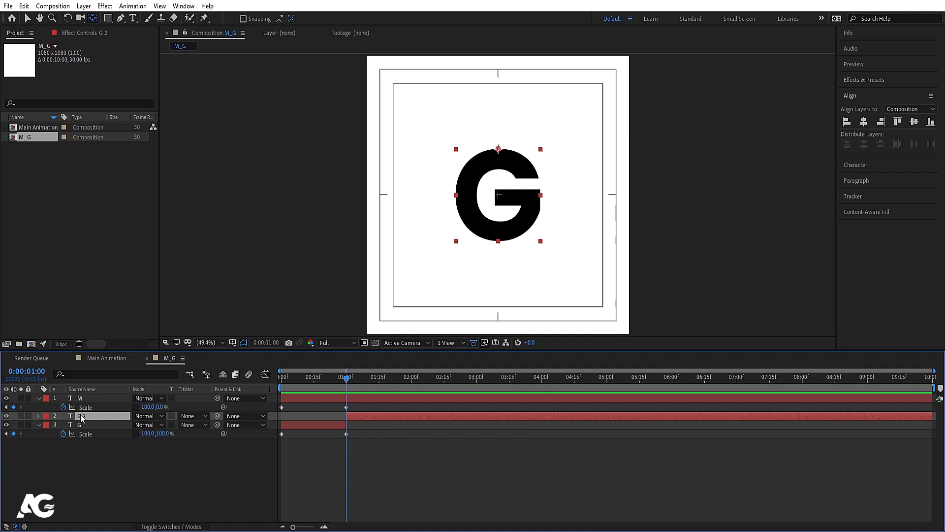
Remove the Scale keyframes from the G 2 layer and move its anchor point to the bottom center of the letter
key(u)
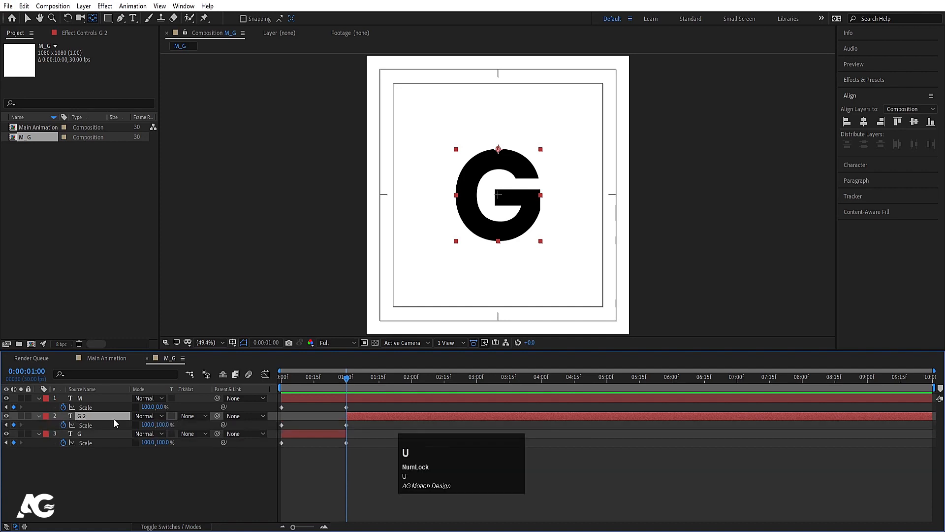
click(90, 427)
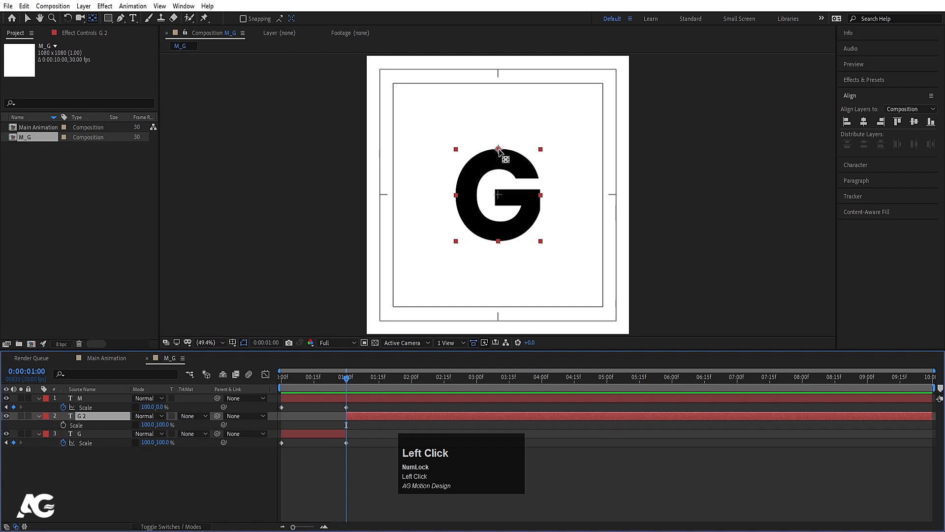
drag(498, 150, 499, 241)
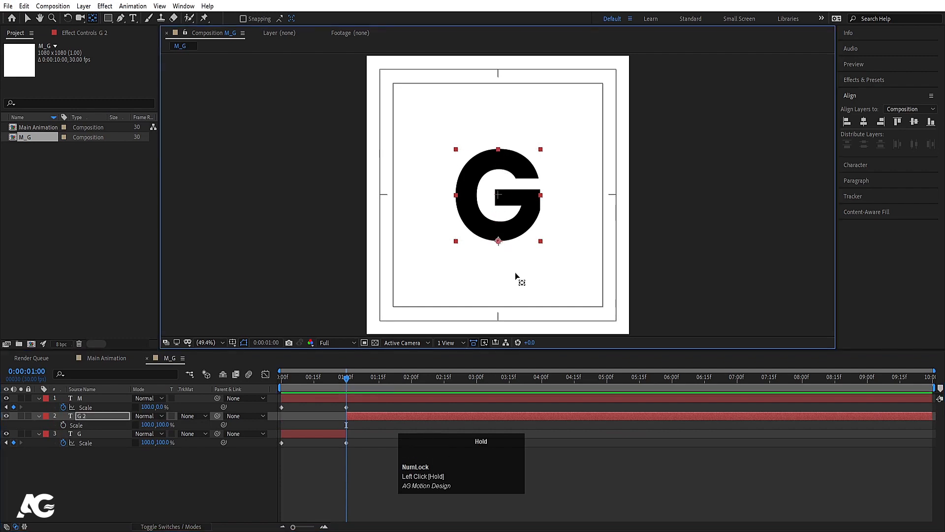
Keyframe the G 2 layer's Scale at 100% at 1:00 and its vertical scale at 0% at 2:00
click(63, 425)
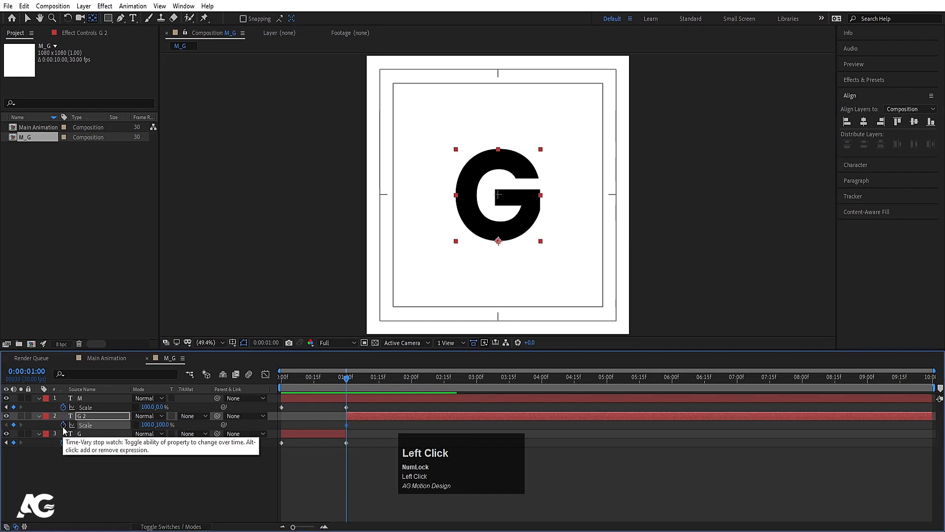
click(412, 384)
drag(166, 425, 164, 424)
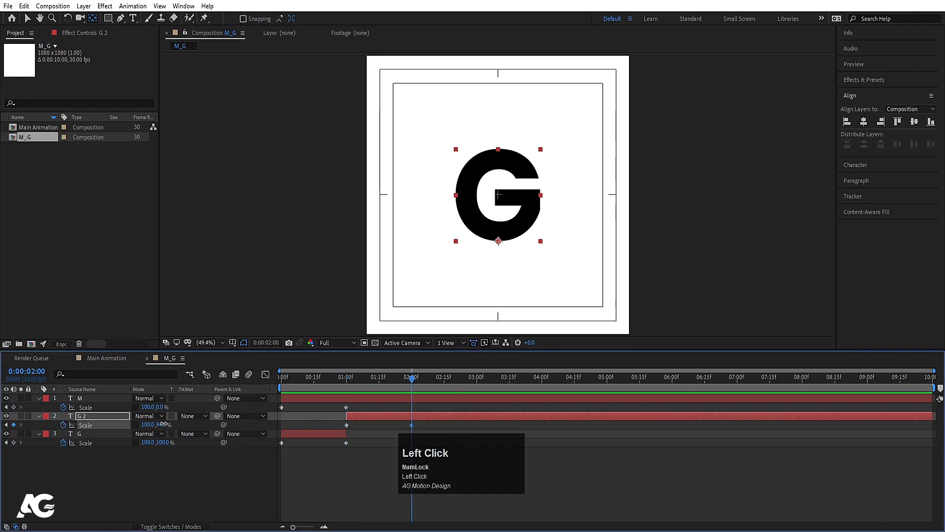
click(162, 425)
text(0)
key(Return)
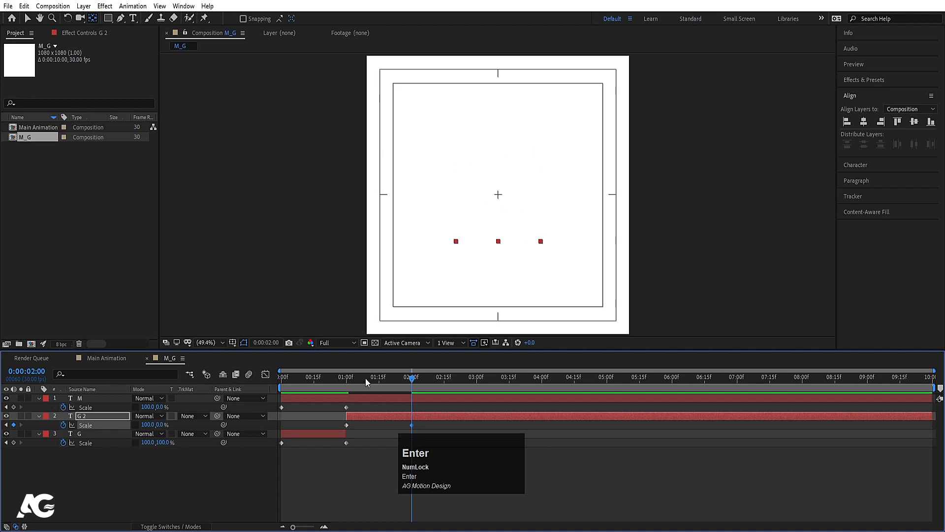
Play back the animation through the G's collapse between 1:00 and 2:00
click(300, 378)
key(space)
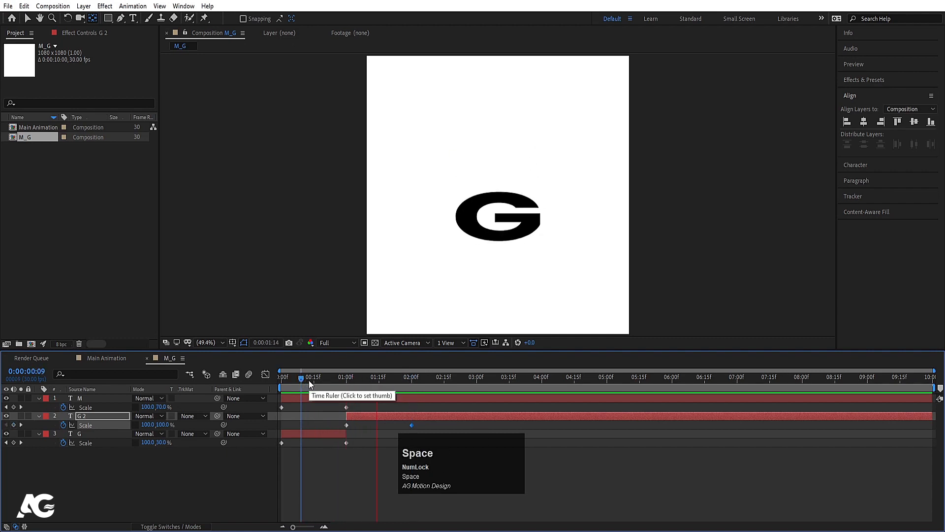
click(347, 382)
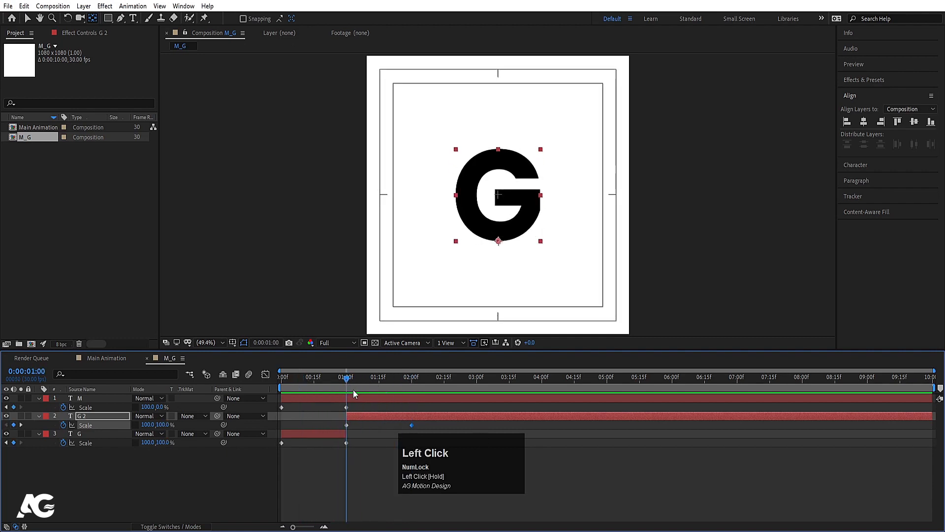
Duplicate the M layer and remove the Scale keyframes from the duplicate
click(354, 399)
drag(330, 385, 262, 387)
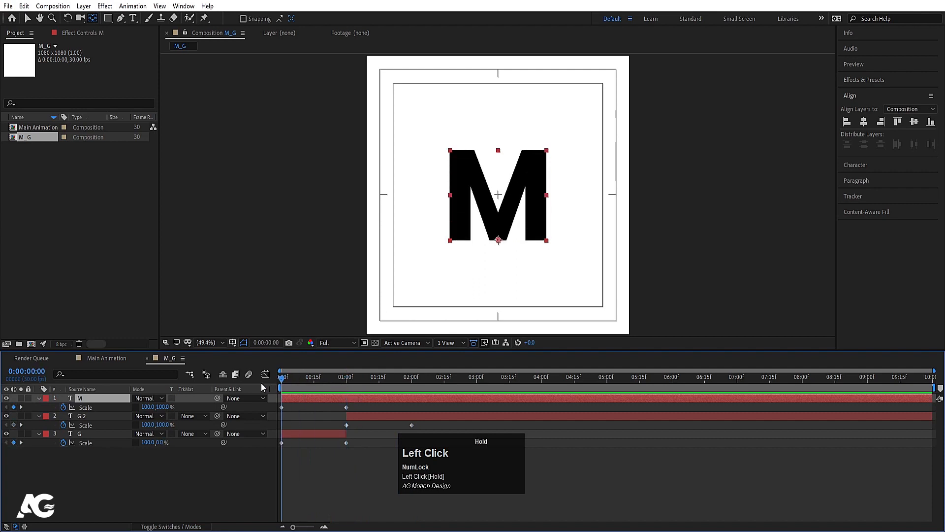
click(83, 401)
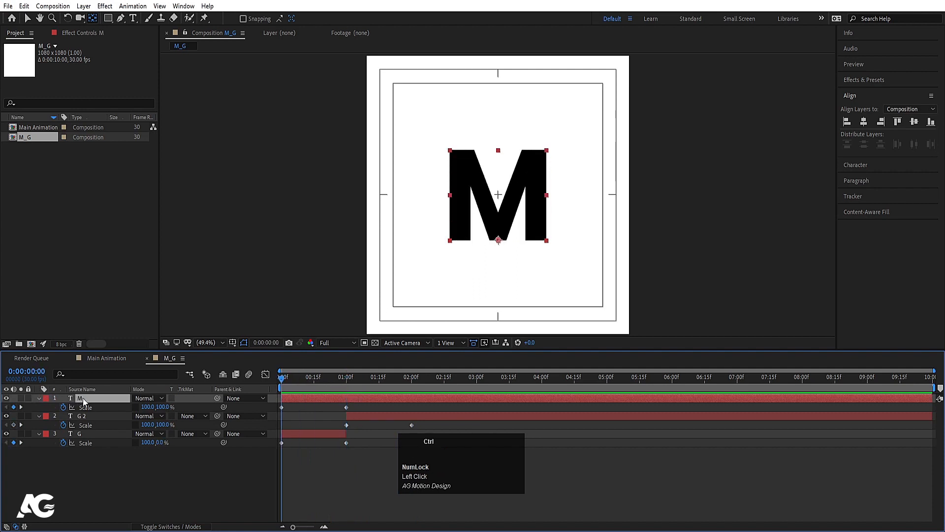
key(ctrl+d)
key(u)
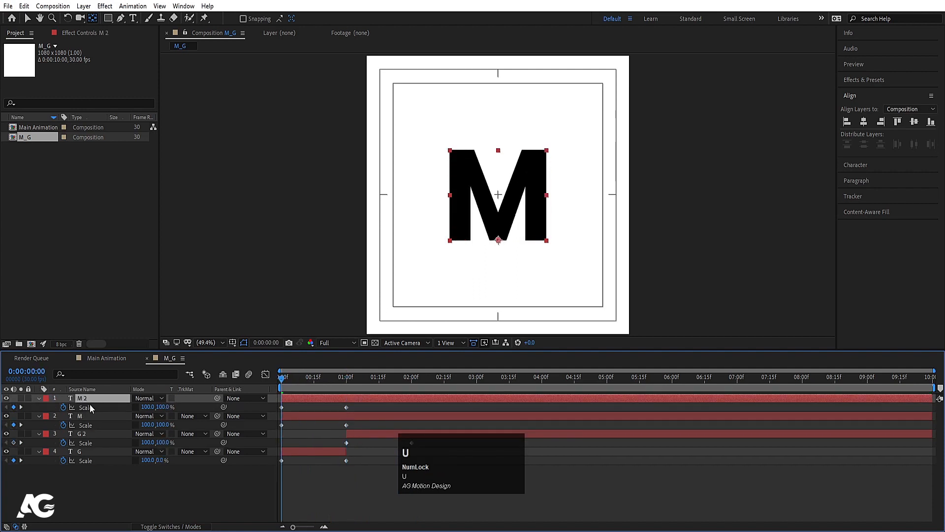
click(90, 406)
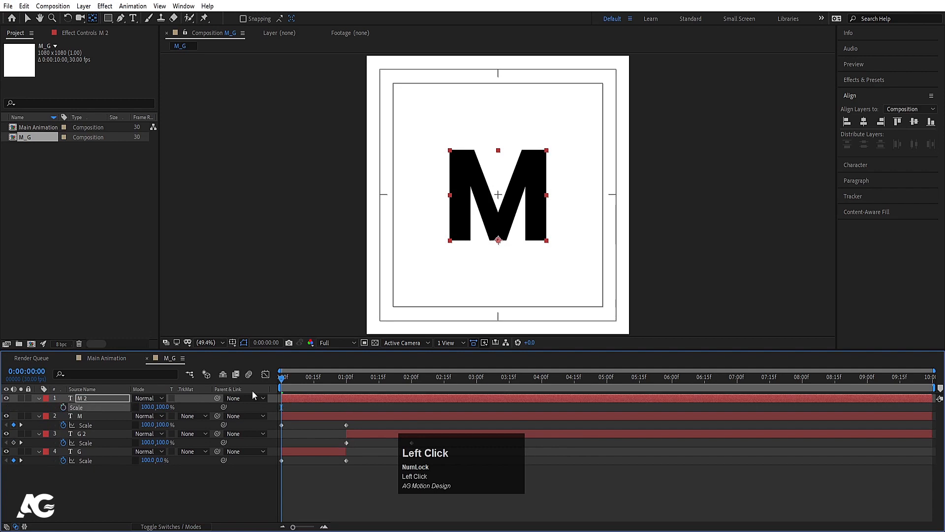
Trim the original M layer to end at 1:00 and the M 2 layer to start at 1:00
drag(334, 387, 347, 385)
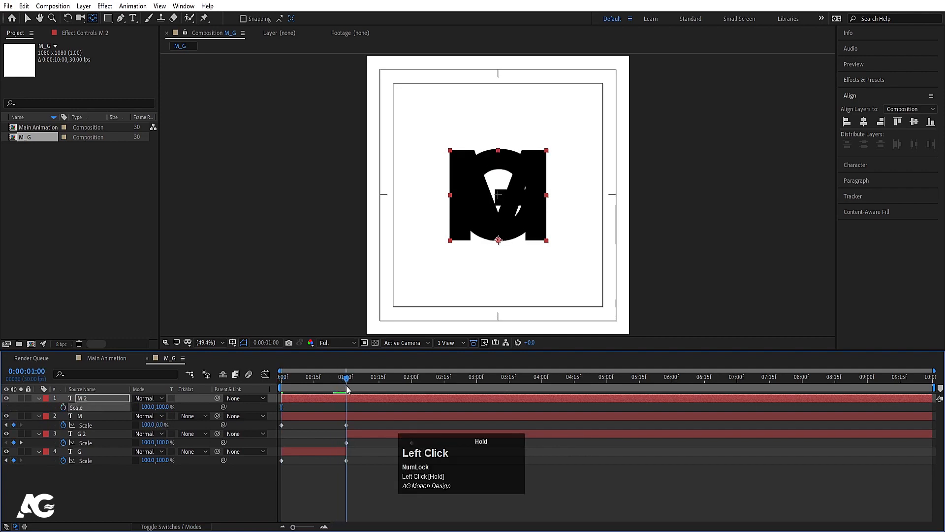
click(86, 418)
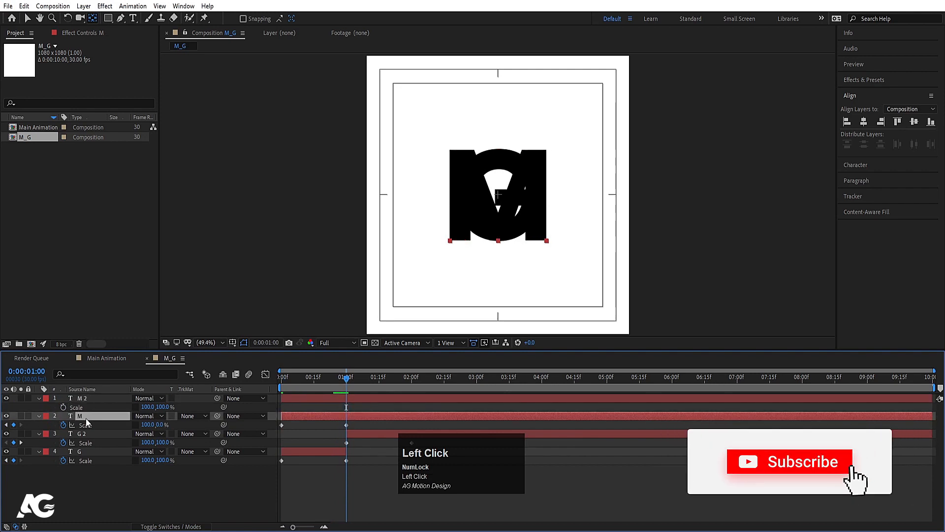
key(alt+bracketright)
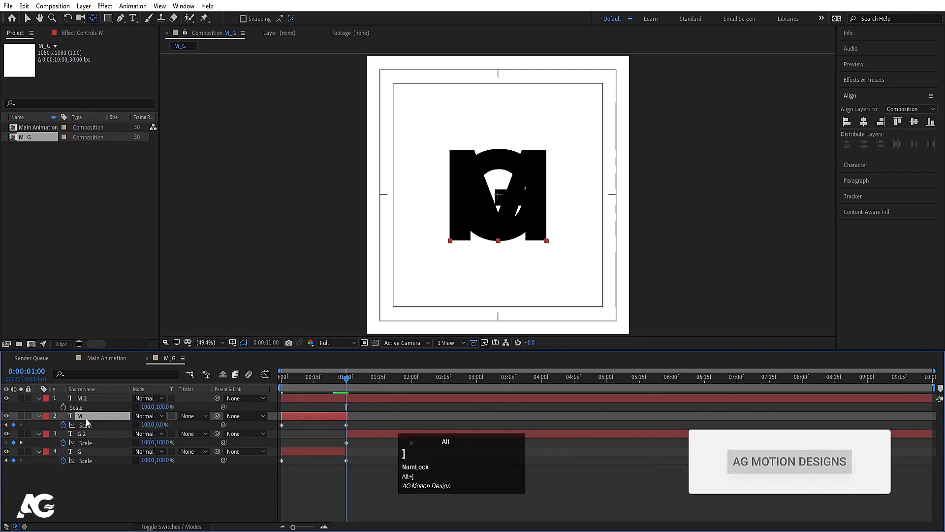
key(equal)
key(equal)
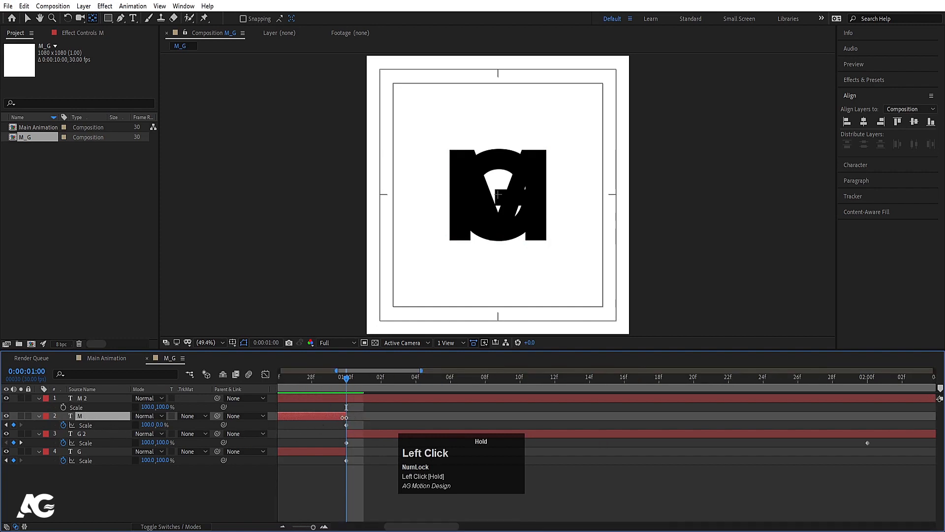
click(346, 401)
key(alt+bracketleft)
key(minus)
key(minus)
key(minus)
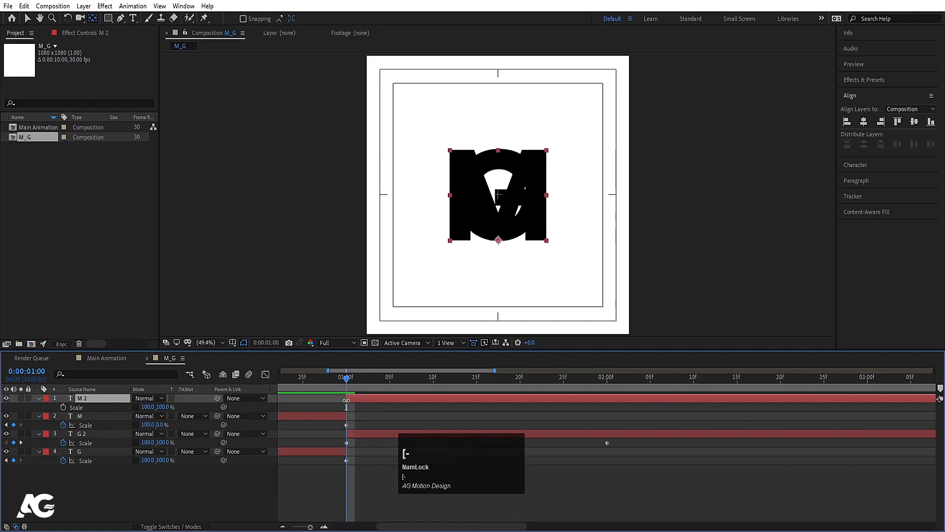
click(164, 406)
text(0)
key(Return)
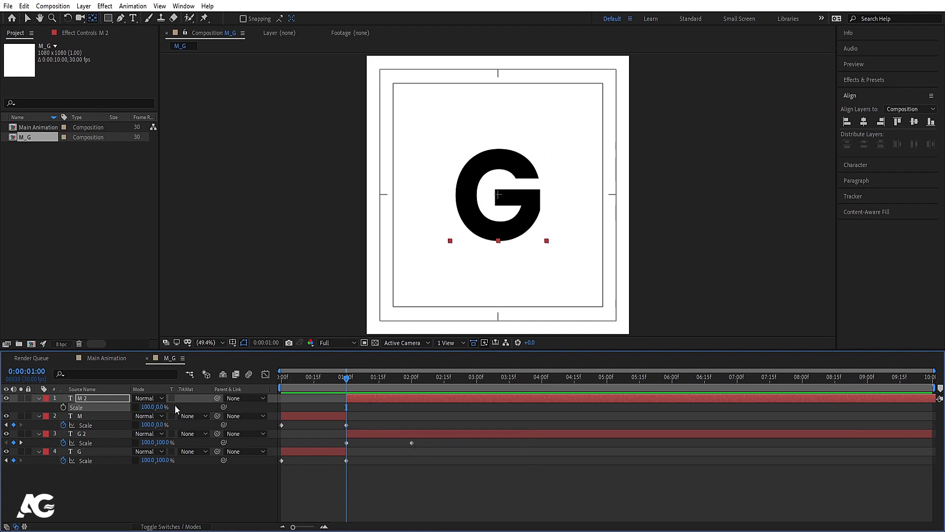
key(ctrl+z)
Move the M 2 layer's anchor point to the top center of the letter
click(175, 405)
click(102, 401)
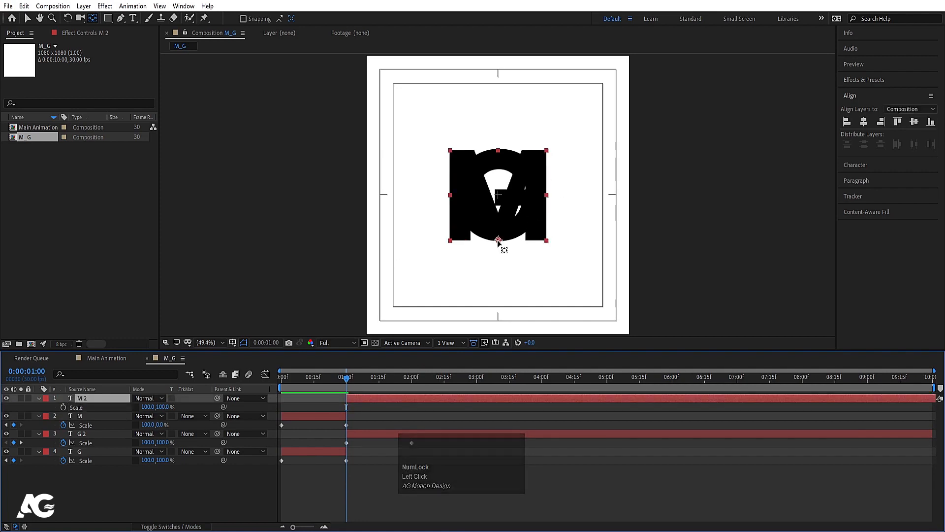
drag(497, 240, 501, 155)
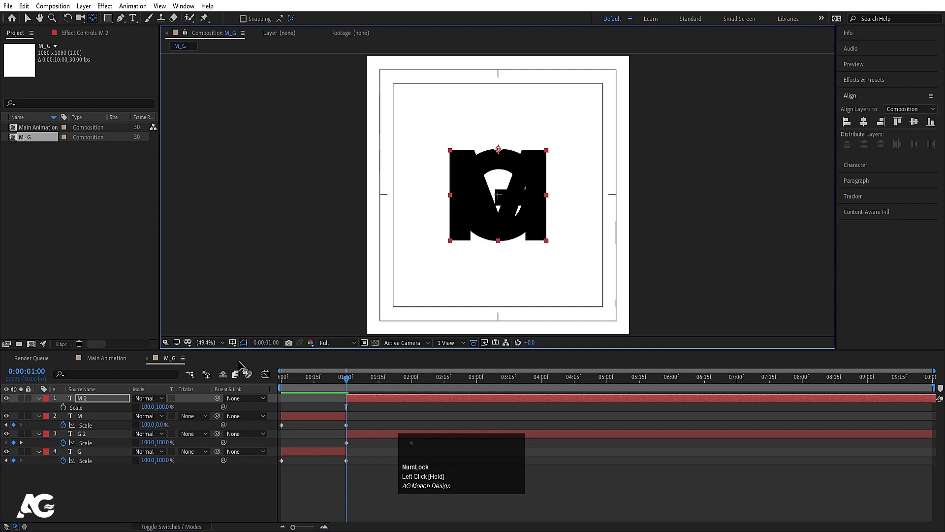
Set the M 2 layer's vertical scale to 0% at 1:00, leaving the horizontal scale at 100%
click(84, 397)
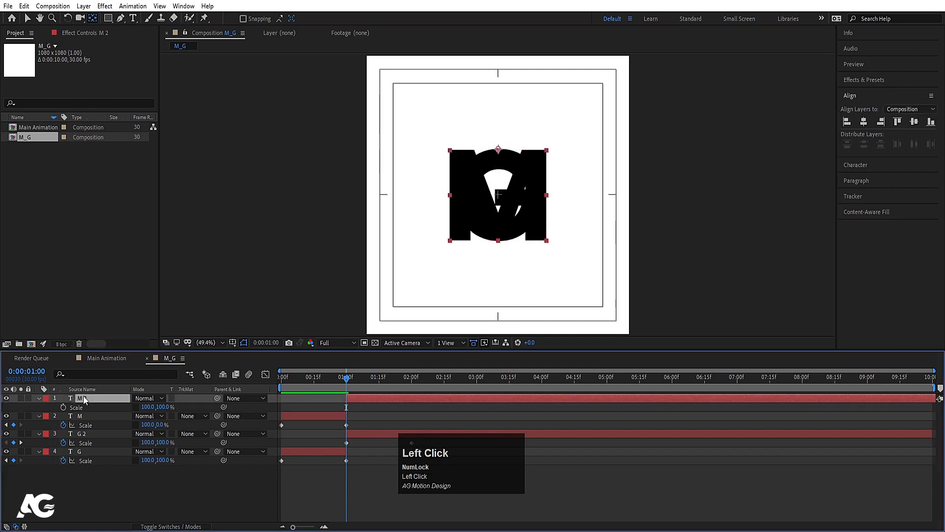
click(162, 407)
text(0)
key(Return)
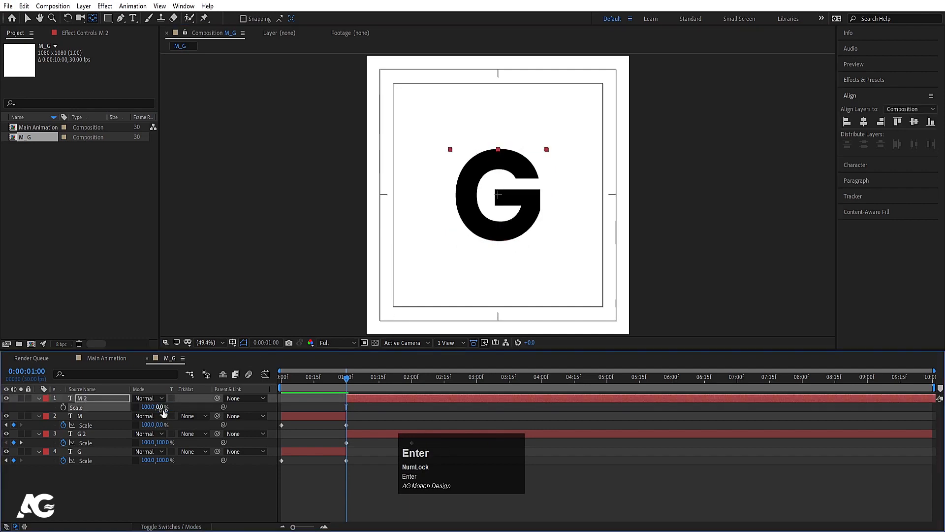
Keyframe the M 2 layer's Scale at 1:00, and set its vertical scale to 100% at 2:00
click(59, 407)
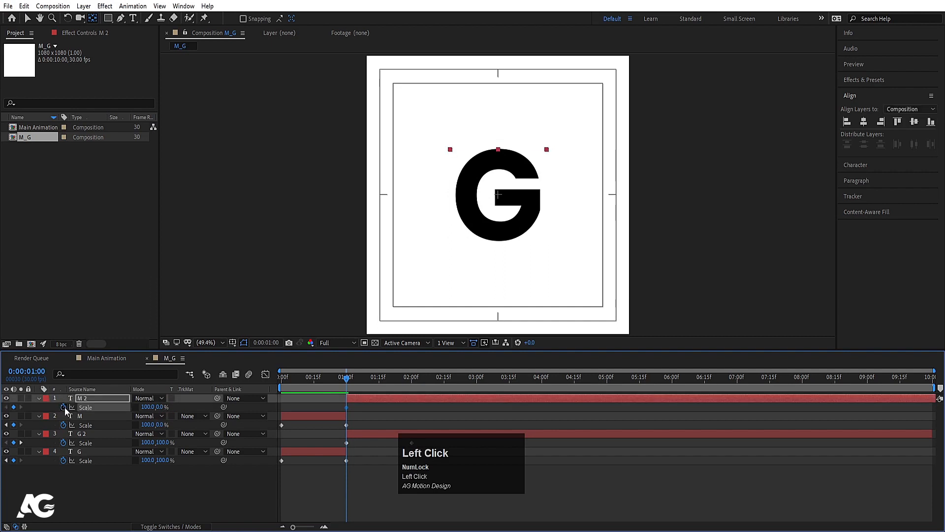
drag(401, 382, 412, 382)
click(155, 406)
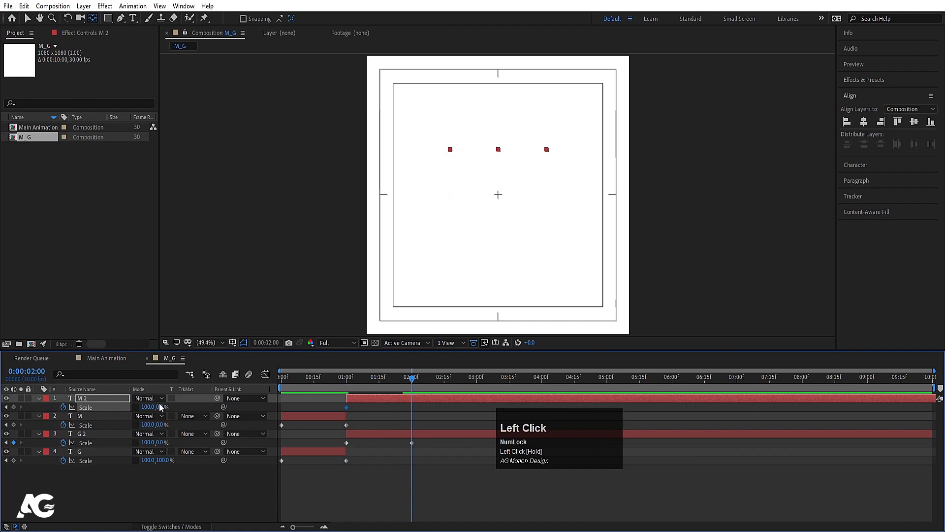
text(100)
key(Return)
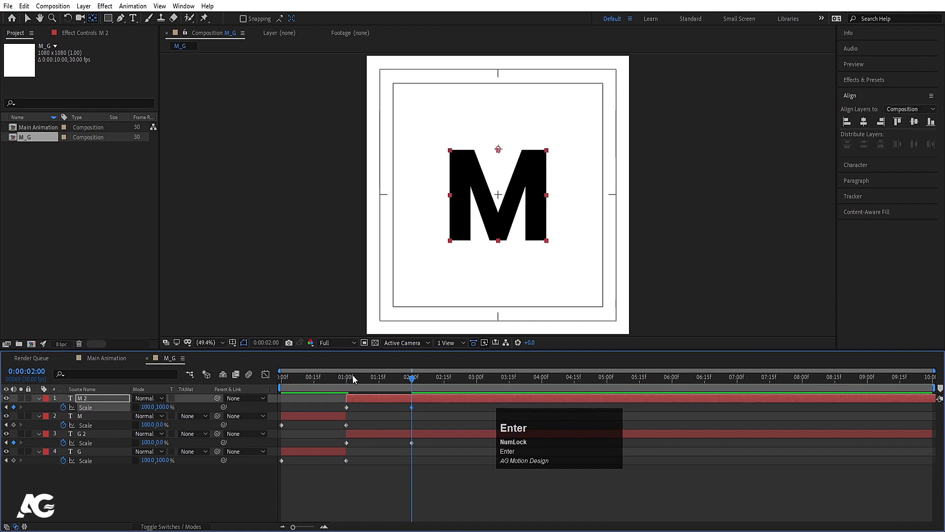
Play back the letter morph from the start of the composition
click(279, 370)
key(space)
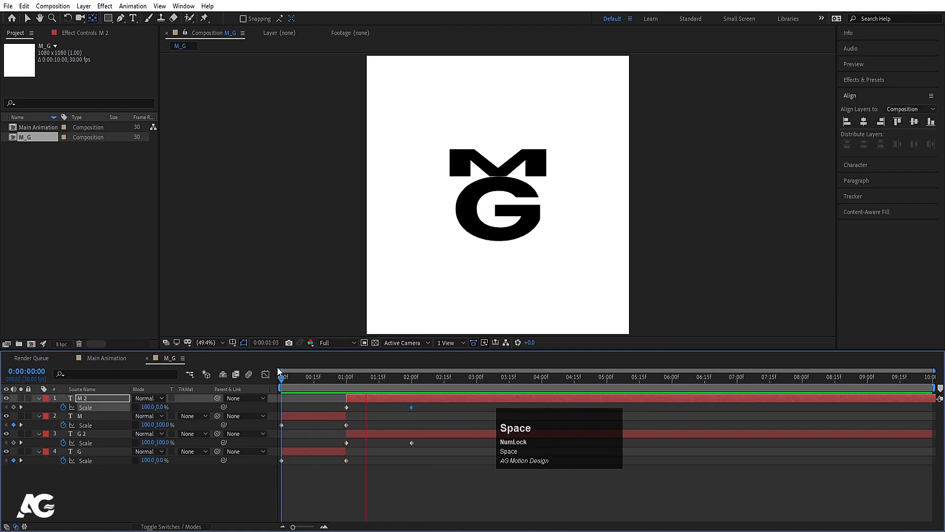
key(space)
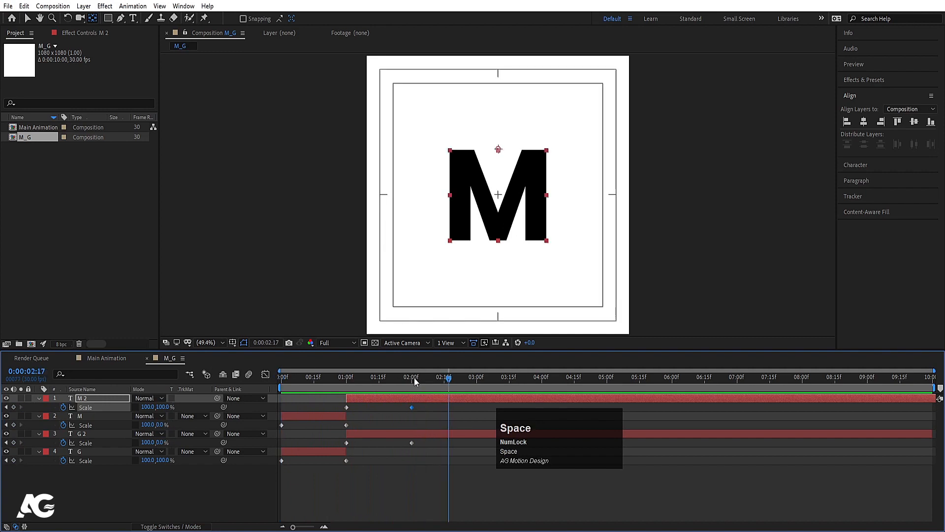
Preview with the work area ending at 2:00, and extend the work area end to just past 4:00
click(415, 378)
key(n)
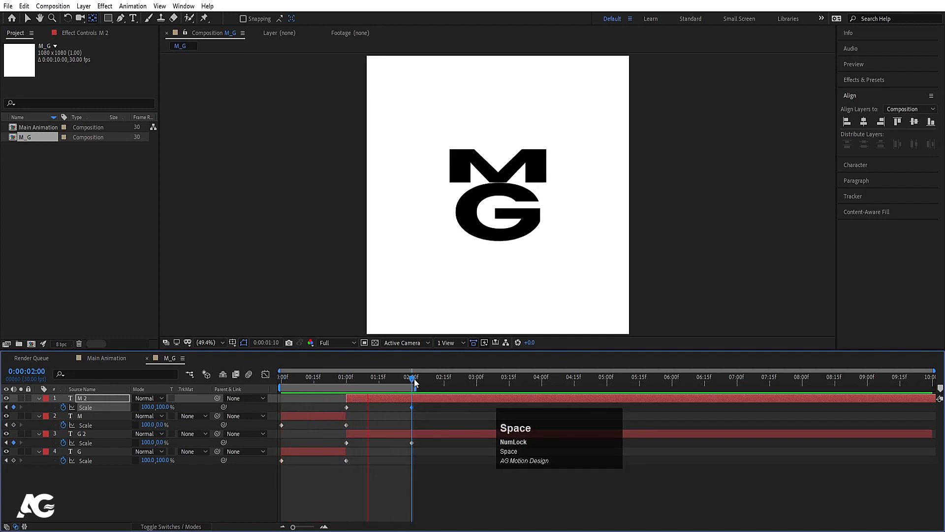
key(space)
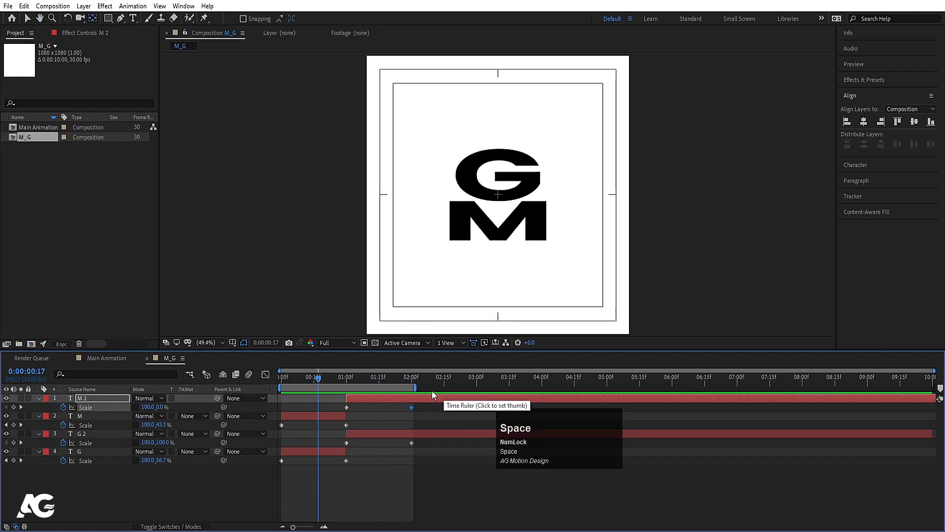
drag(419, 389, 552, 396)
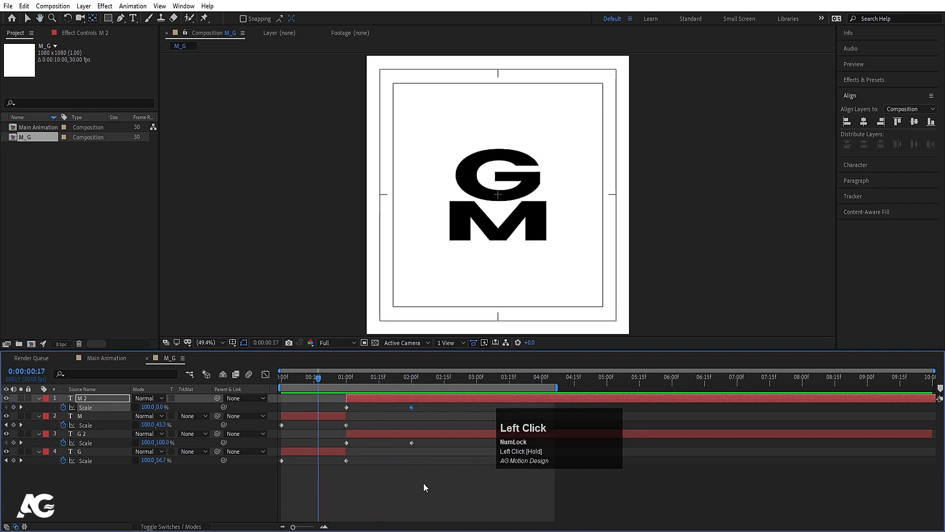
Apply Easy Ease to all Scale keyframes on the M 2, M, G 2 and G layers
drag(426, 488, 193, 370)
key(F9)
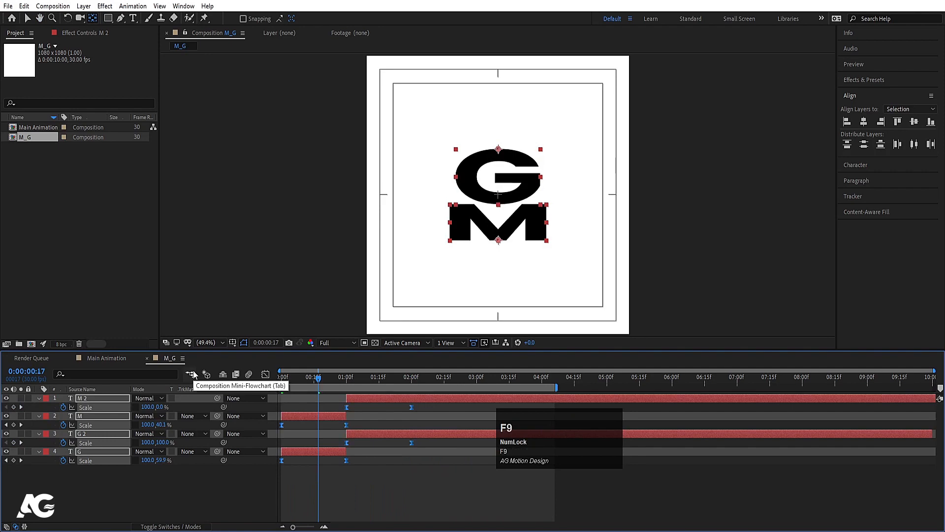
click(266, 375)
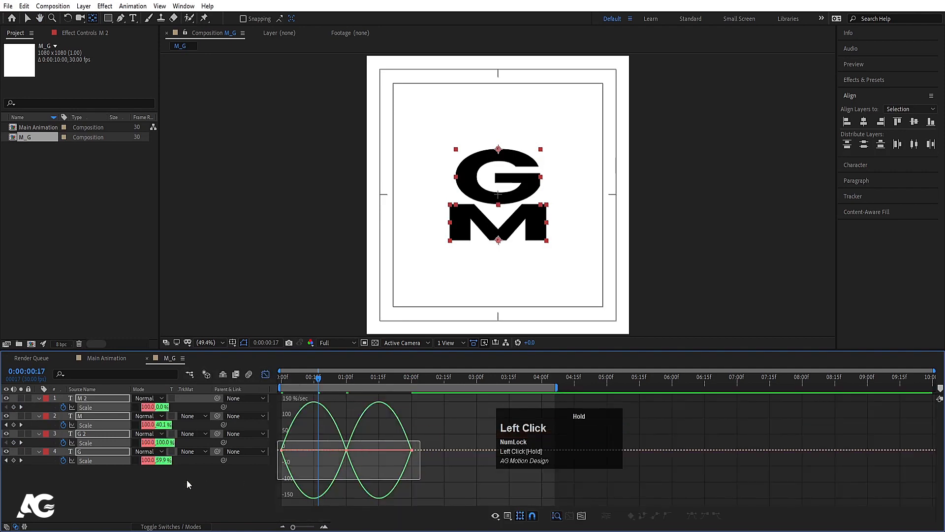
drag(187, 479, 187, 479)
drag(403, 453, 282, 439)
key(ctrl+z)
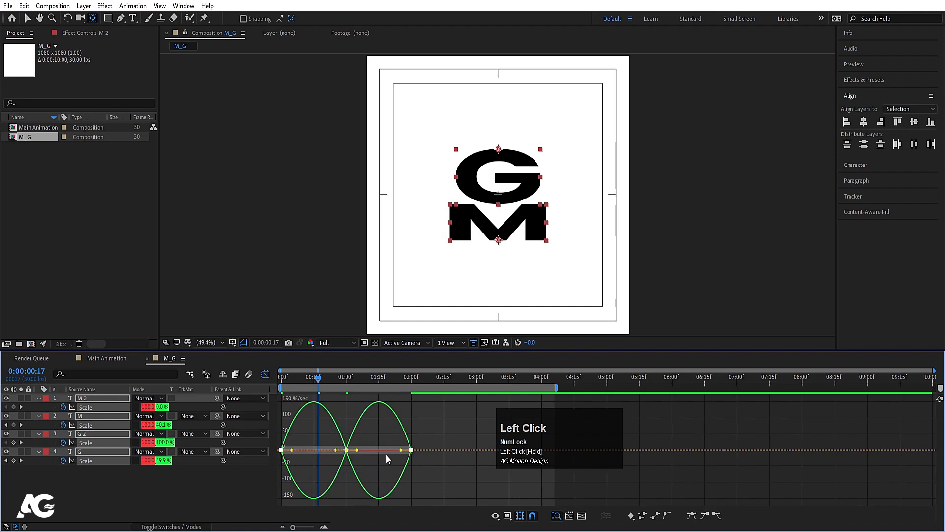
drag(400, 452, 374, 450)
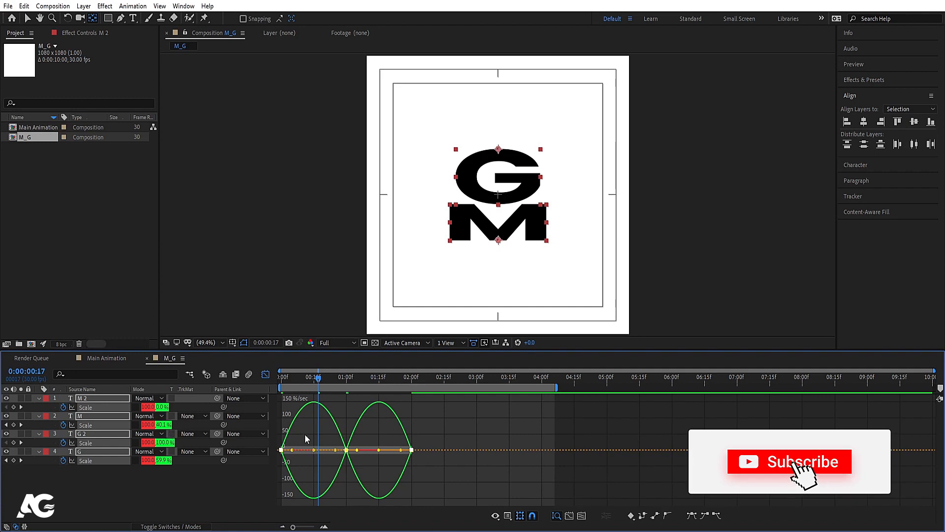
key(ctrl+z)
click(194, 498)
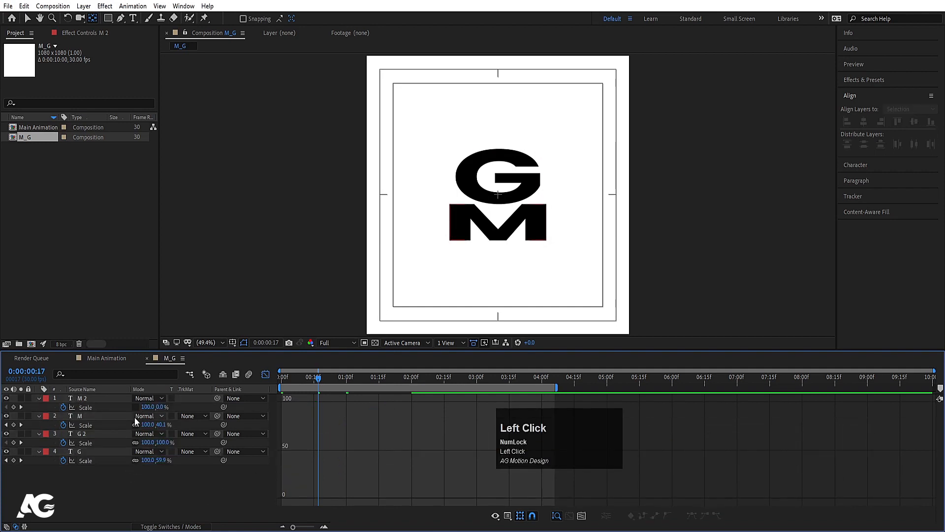
click(266, 376)
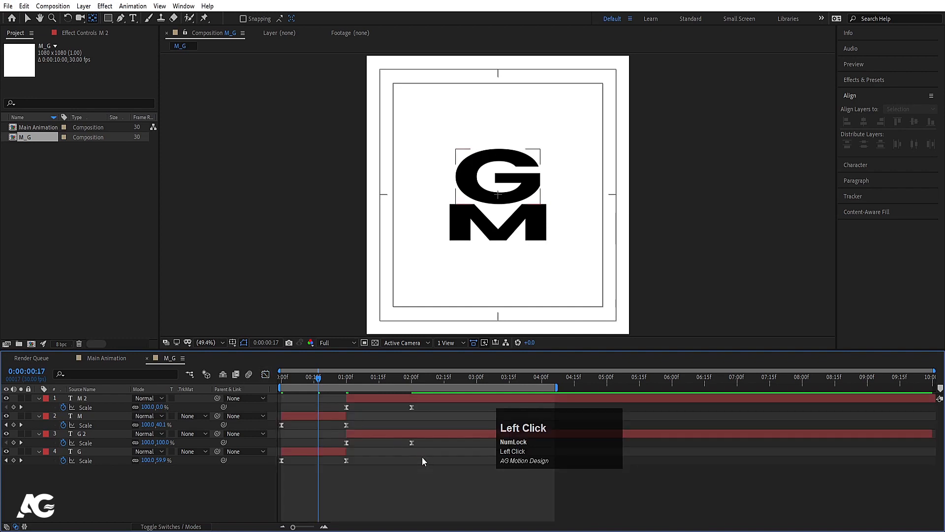
Increase the easing influence of all Scale keyframes on the four letter layers in the speed graph
drag(422, 458, 281, 386)
click(266, 375)
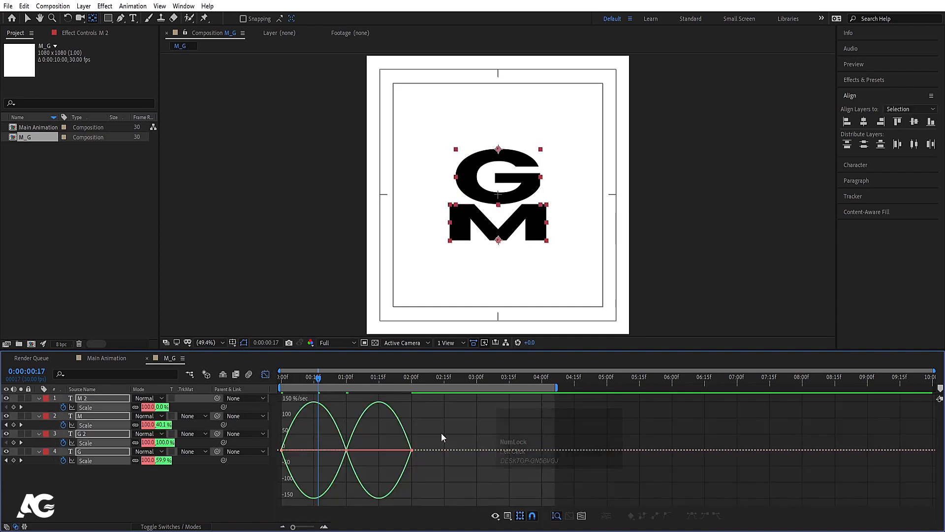
drag(441, 434, 277, 458)
click(410, 451)
drag(411, 452, 373, 454)
Return to the layer bar view and play the eased morph from the start of the composition
drag(311, 381, 279, 383)
click(267, 377)
key(space)
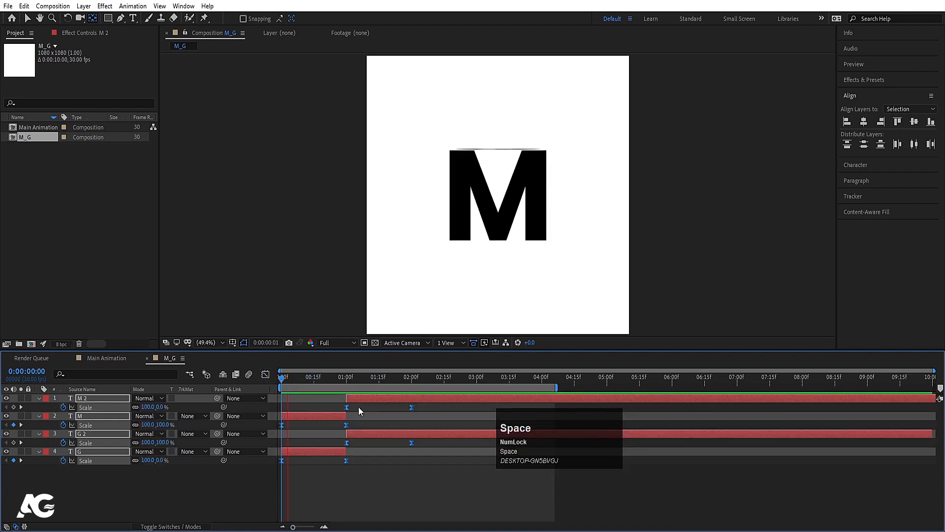
key(space)
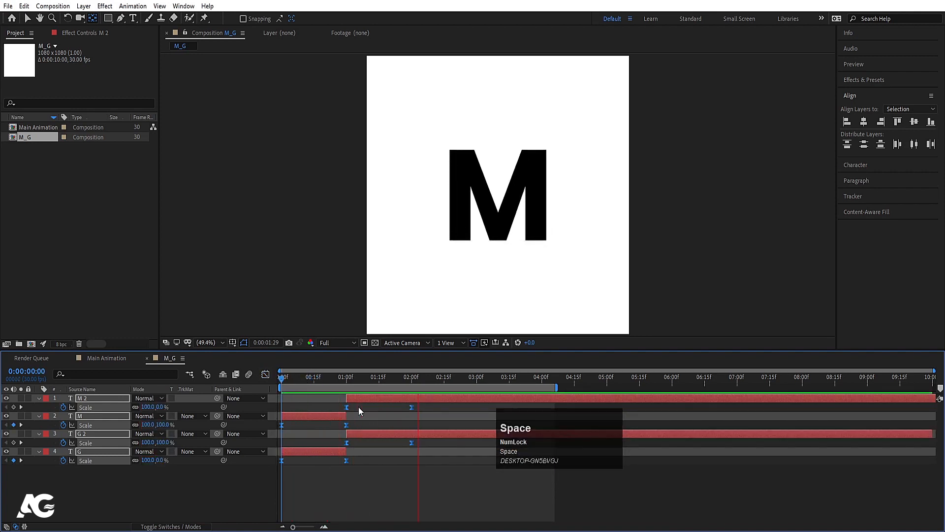
drag(344, 381, 223, 380)
click(183, 486)
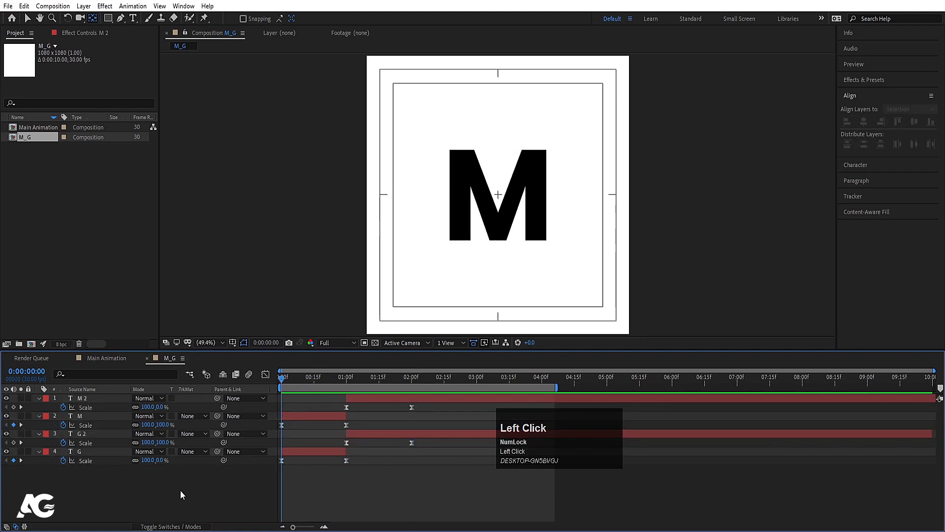
Collapse the layers' keyframed properties and give the M and M 2 layers the Yellow label
key(u)
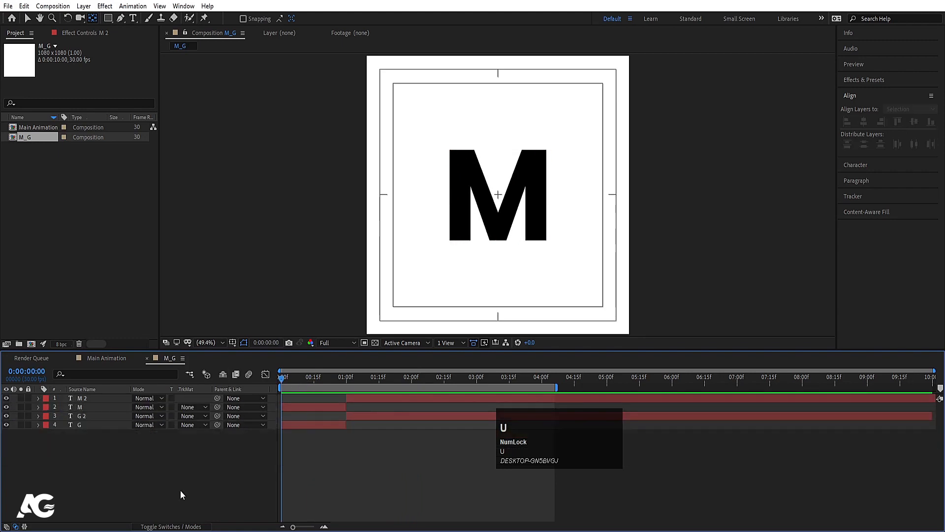
click(84, 407)
click(86, 396)
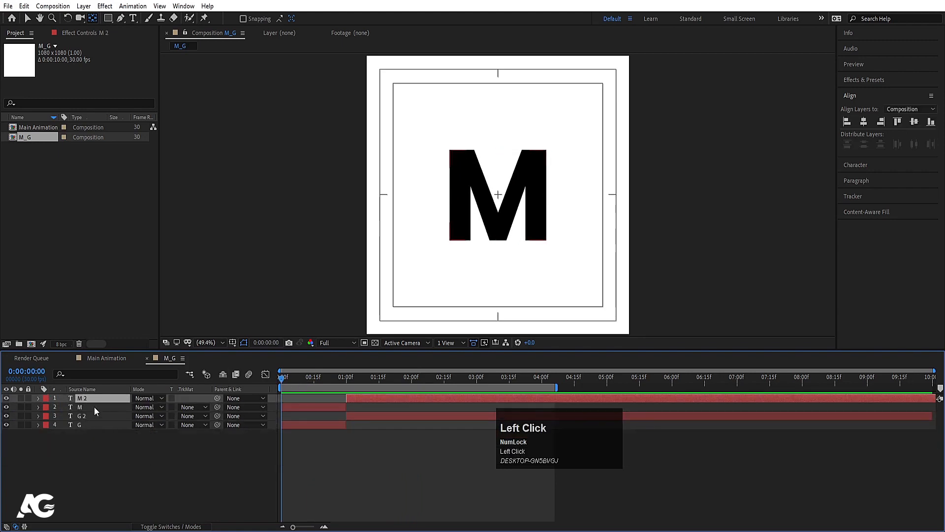
shift+click(94, 407)
click(47, 399)
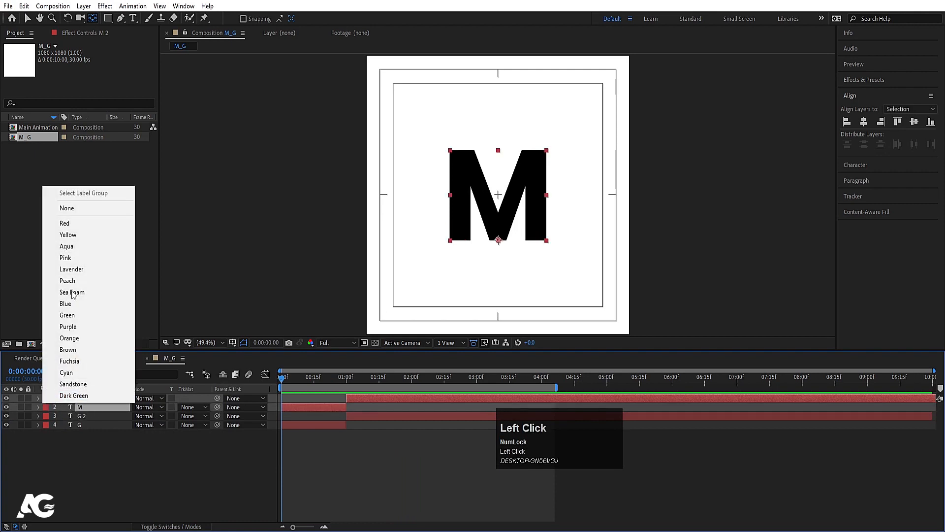
click(70, 234)
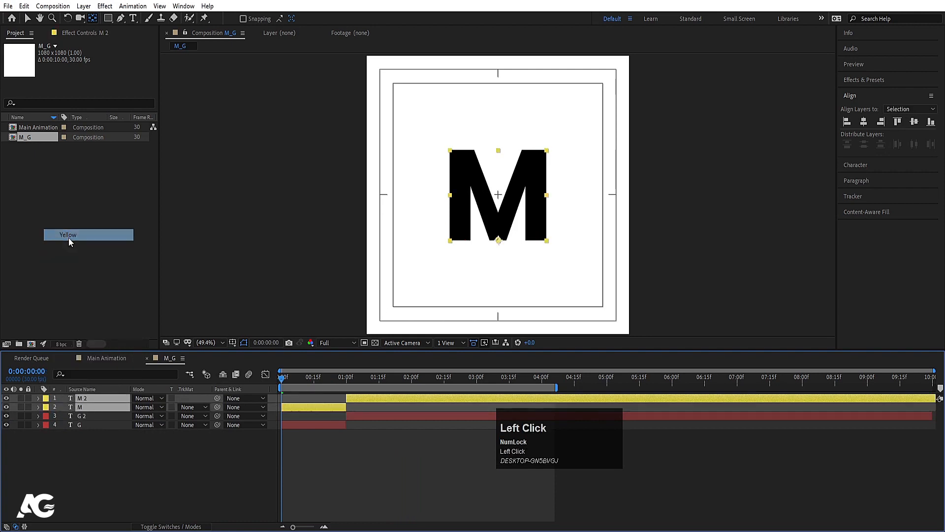
Draw a diagonal line with no fill on a new shape layer, from above the M to the canvas's lower-left edge
click(92, 465)
click(123, 18)
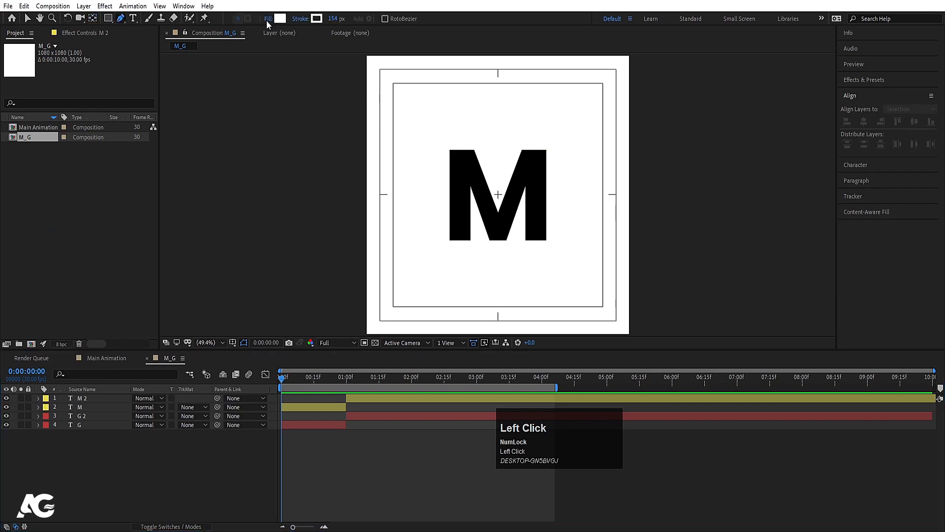
click(267, 20)
click(421, 235)
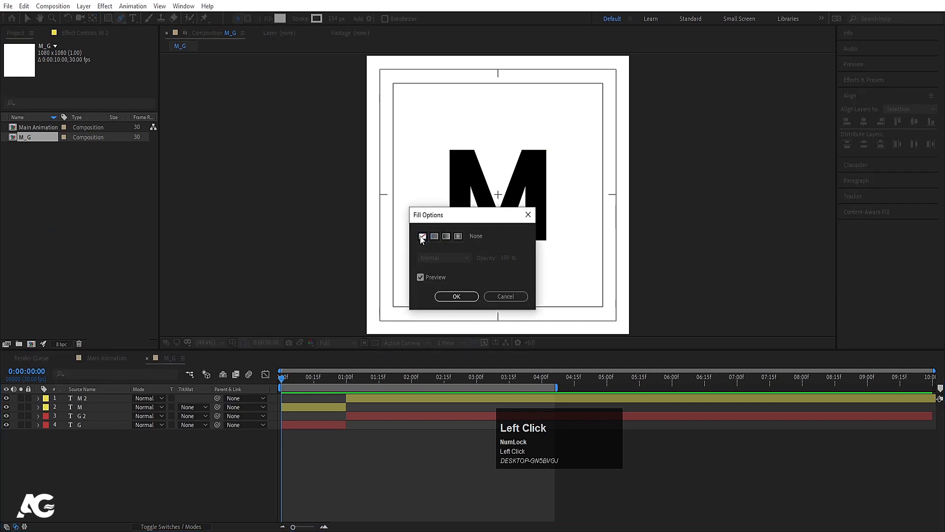
click(450, 296)
click(453, 78)
click(361, 321)
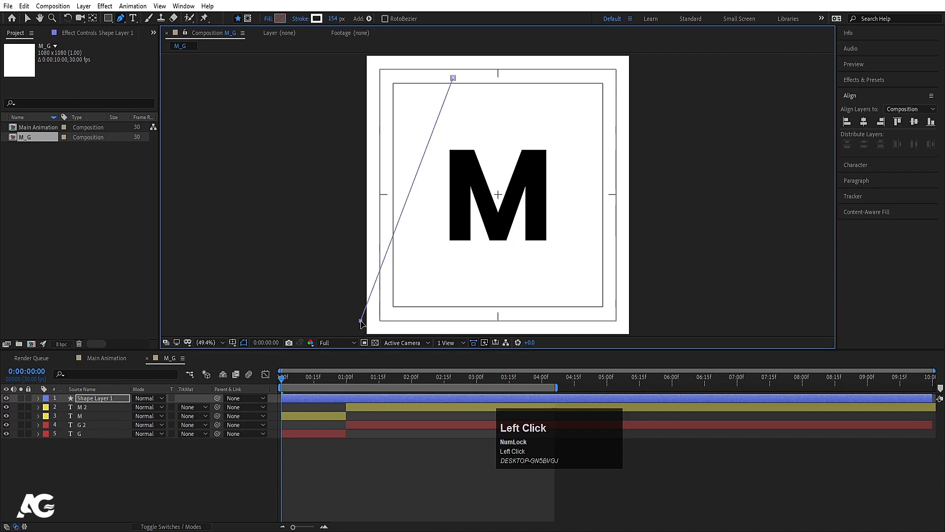
Set the diagonal line's stroke color to red FF0000 and its stroke width to 7 px
click(317, 19)
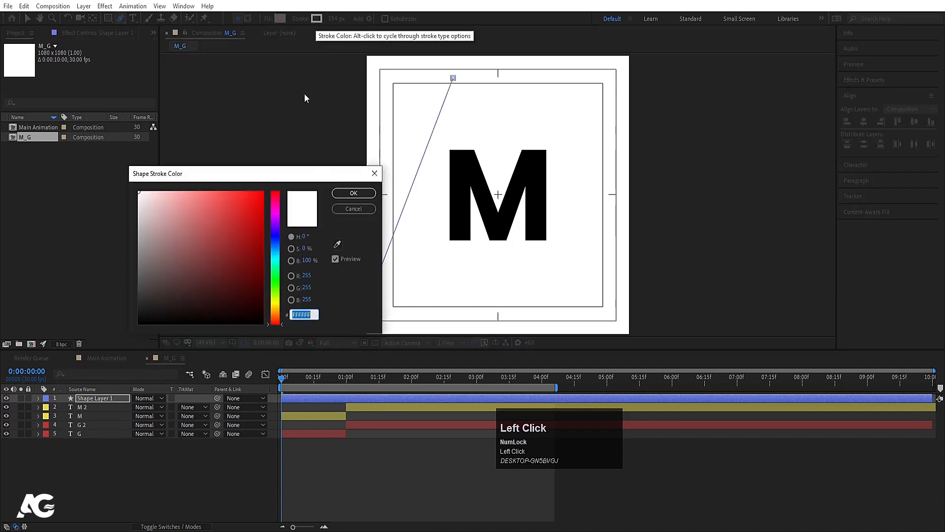
mouse_move(223, 191)
mouse_down()
mouse_move(256, 202)
mouse_move(286, 164)
mouse_up()
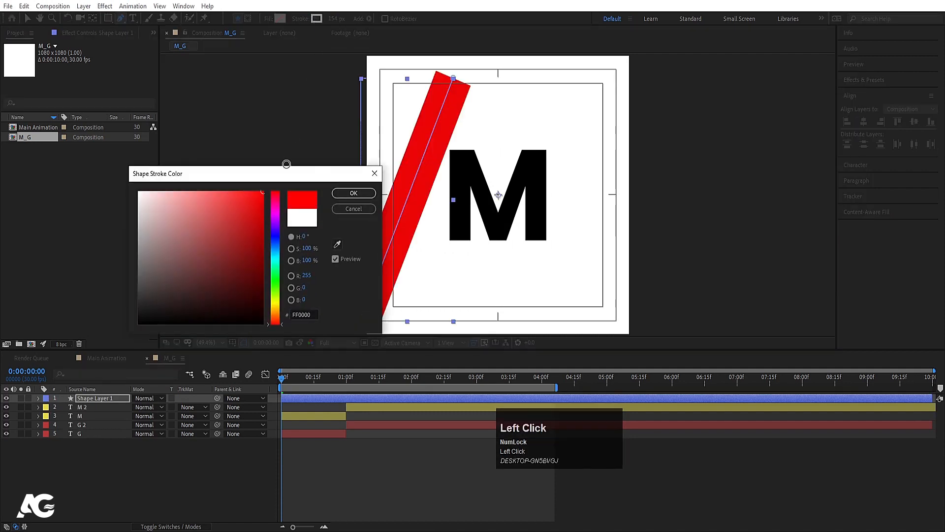
click(354, 193)
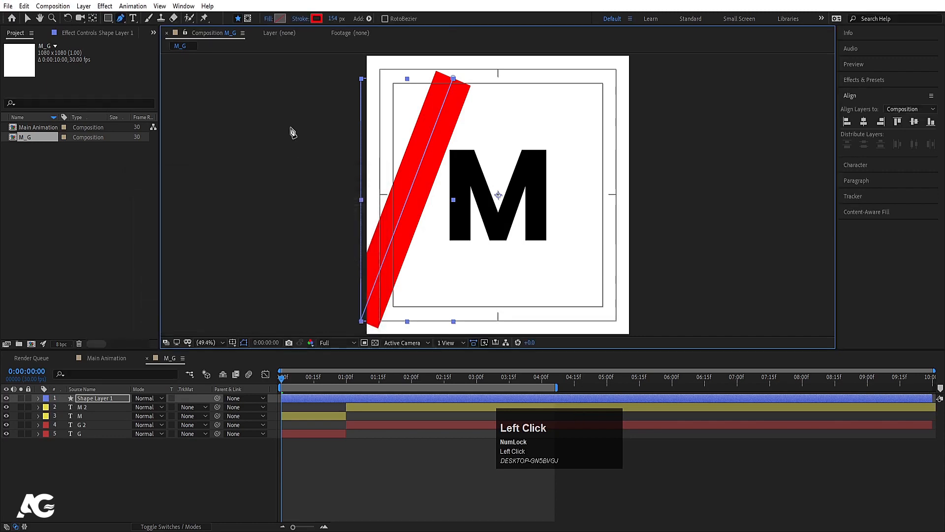
click(336, 16)
text(10)
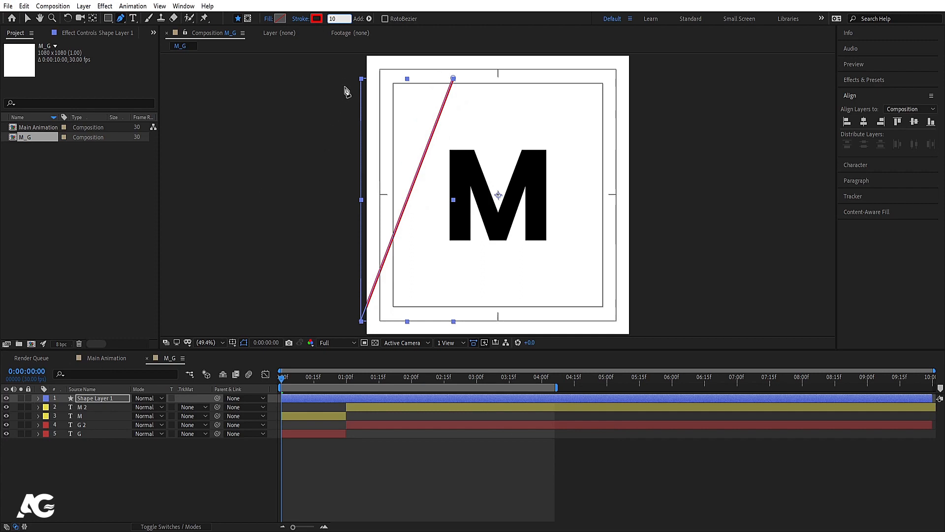
click(319, 19)
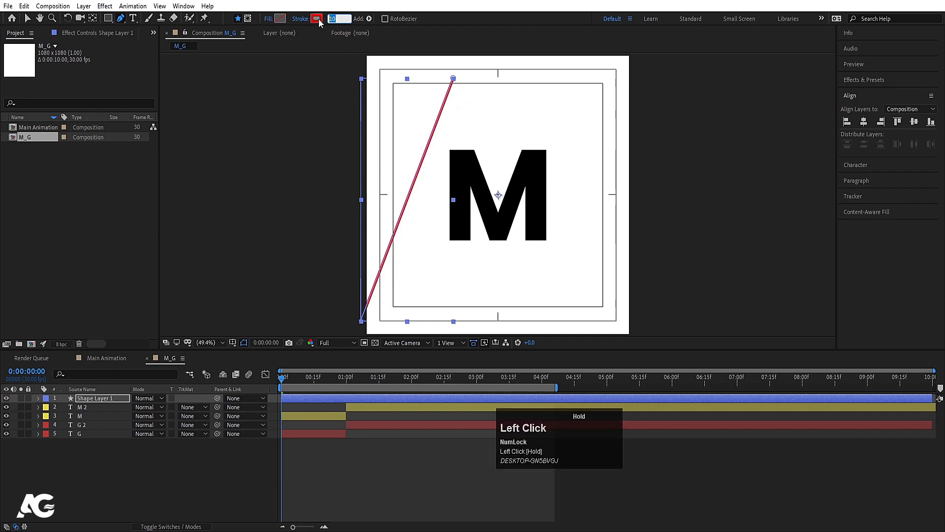
text(7)
key(Return)
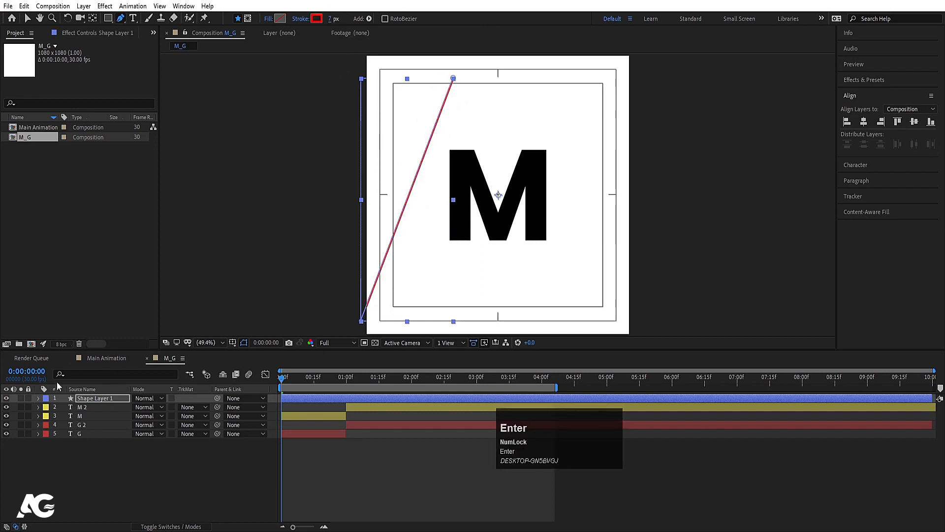
Center the shape layer's anchor point on the diagonal line
click(90, 403)
key(ctrl+alt+Home)
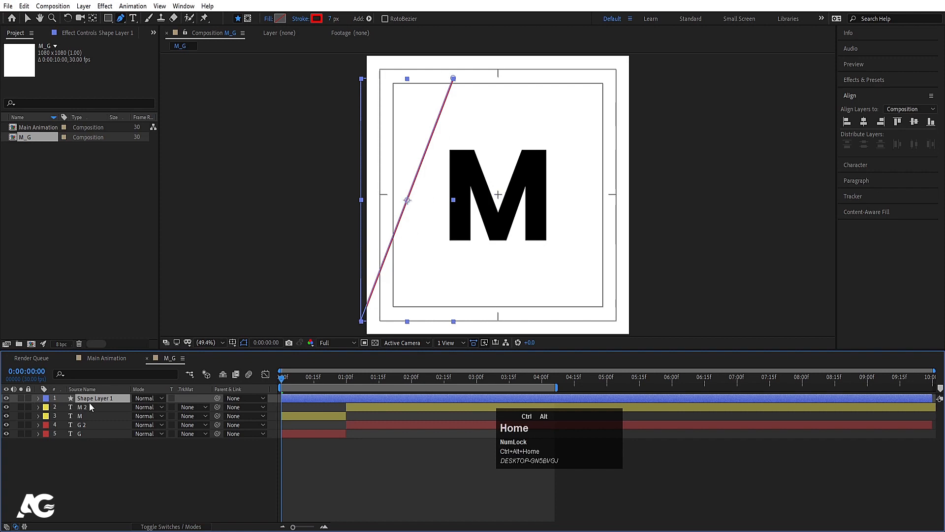
Try to add Trim Paths to the contents of the diagonal line's shape layer
click(38, 399)
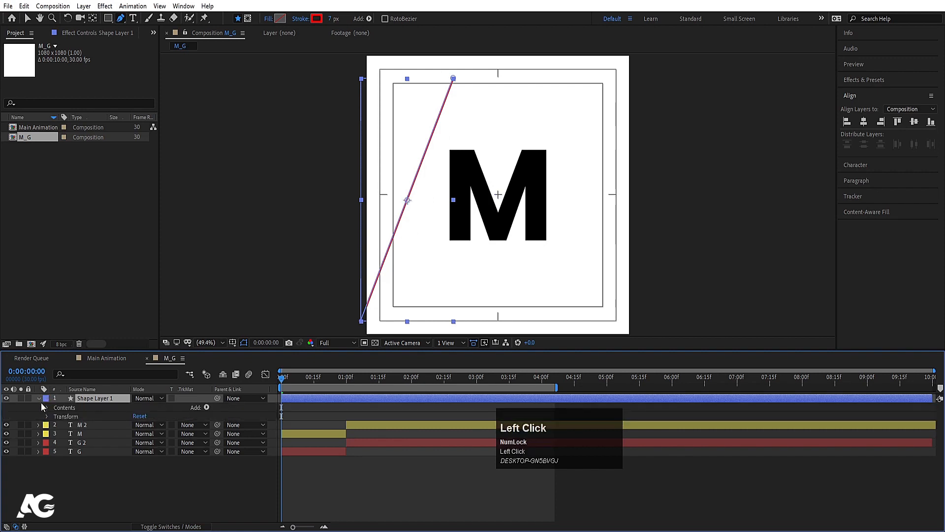
click(207, 407)
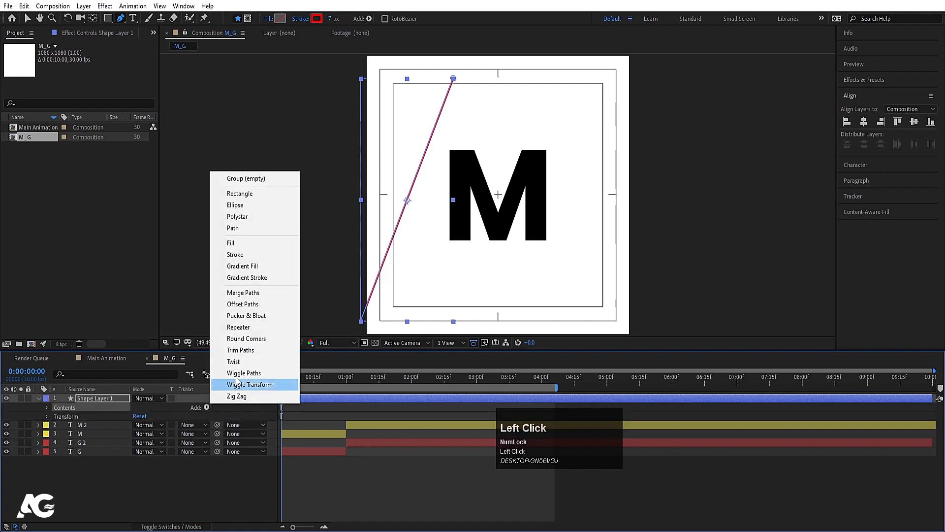
click(241, 350)
key(ctrl+z)
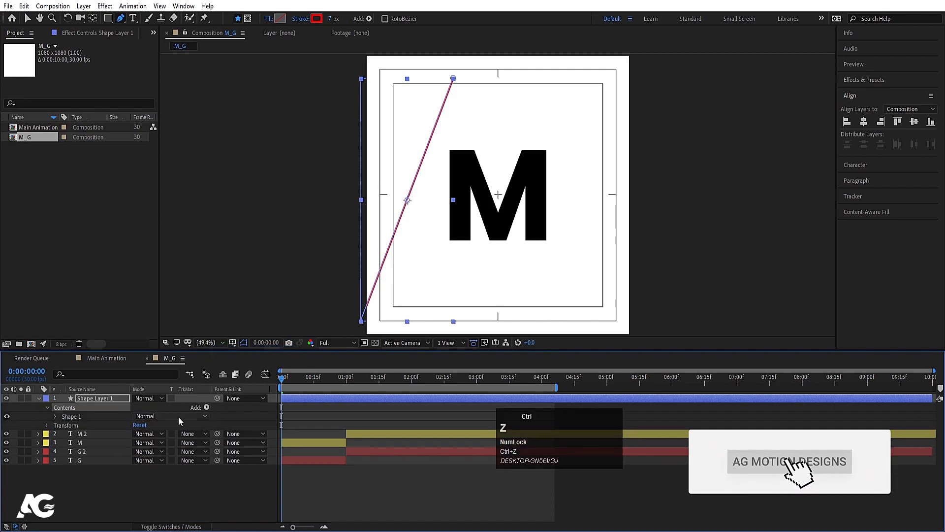
Add a Repeater to the diagonal line's shape layer and set its horizontal position offset to 25
click(207, 407)
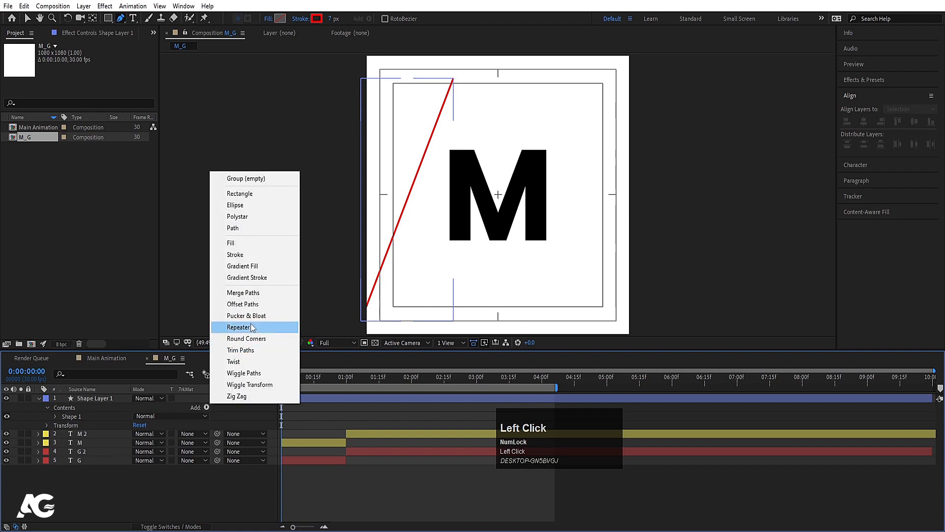
click(238, 327)
click(54, 425)
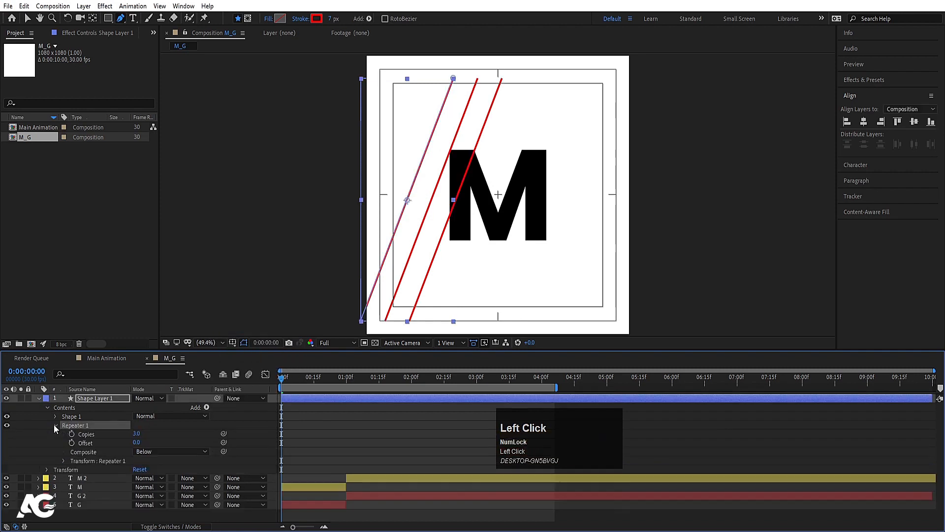
click(66, 462)
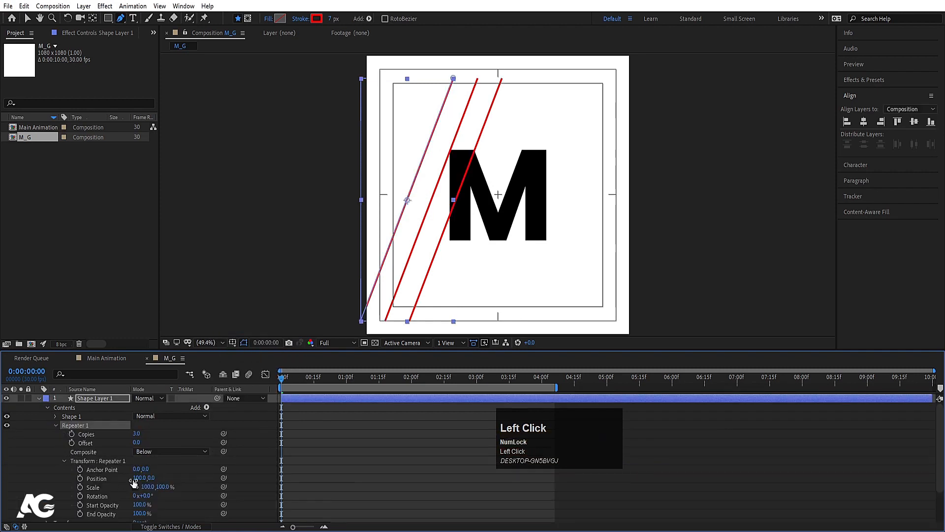
drag(133, 480, 105, 486)
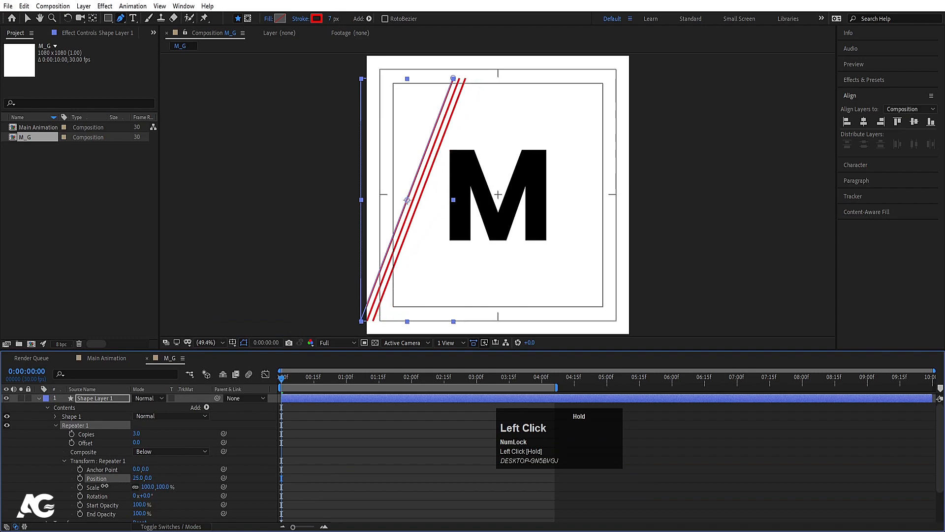
Set the Repeater to 43 copies with a horizontal position offset of 18, then collapse the layer's properties
drag(136, 434, 149, 433)
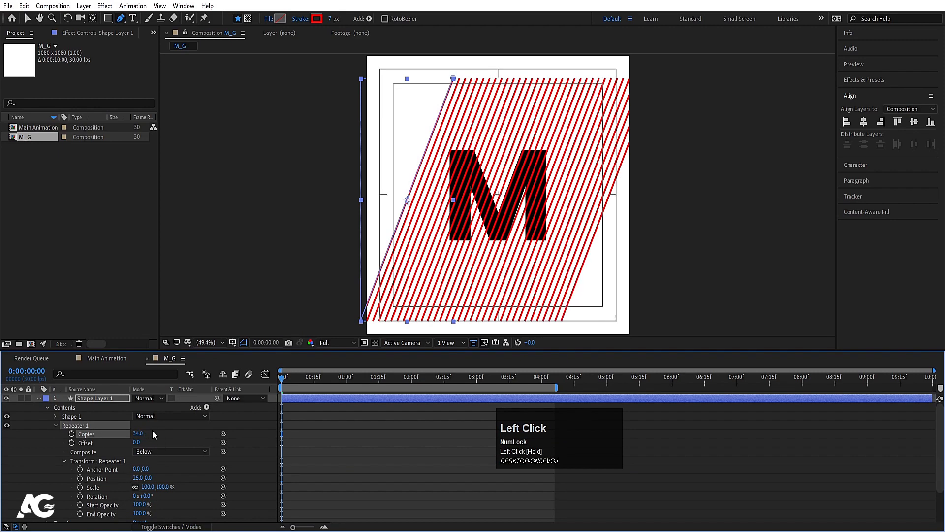
click(138, 478)
text(18)
key(Return)
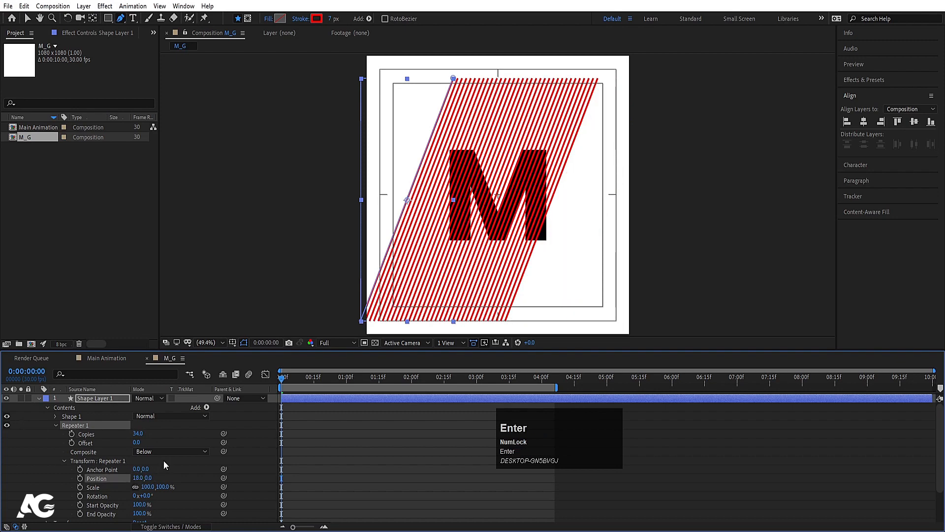
drag(138, 434, 168, 430)
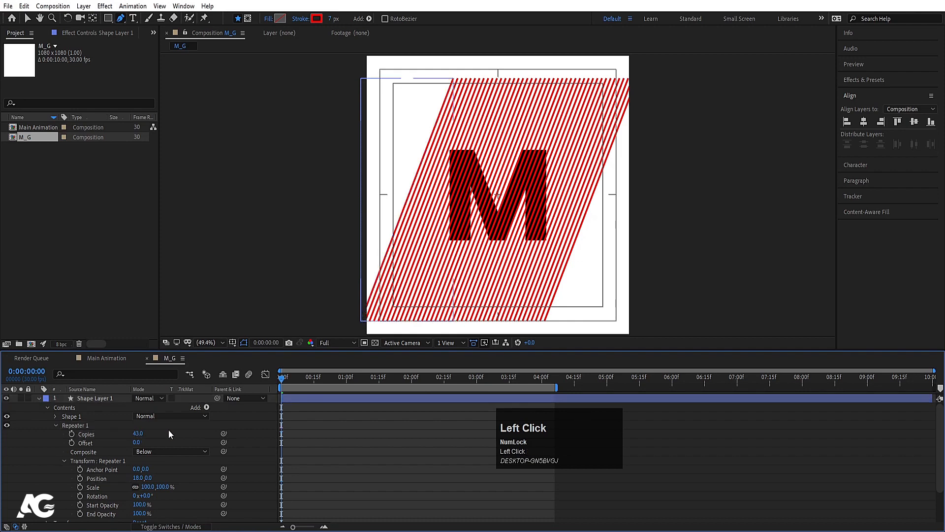
click(169, 430)
key(u)
key(u)
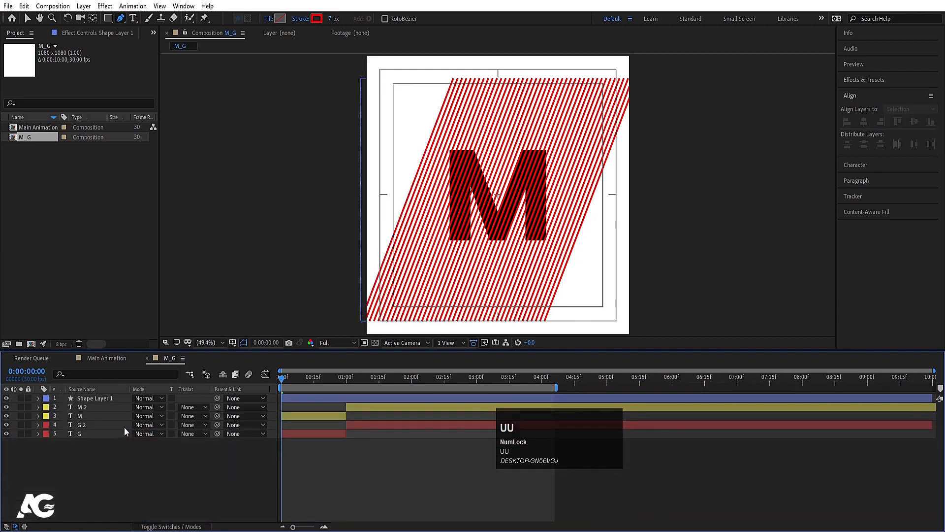
Move the diagonal stripes layer directly below the M layer in the stacking order
click(79, 416)
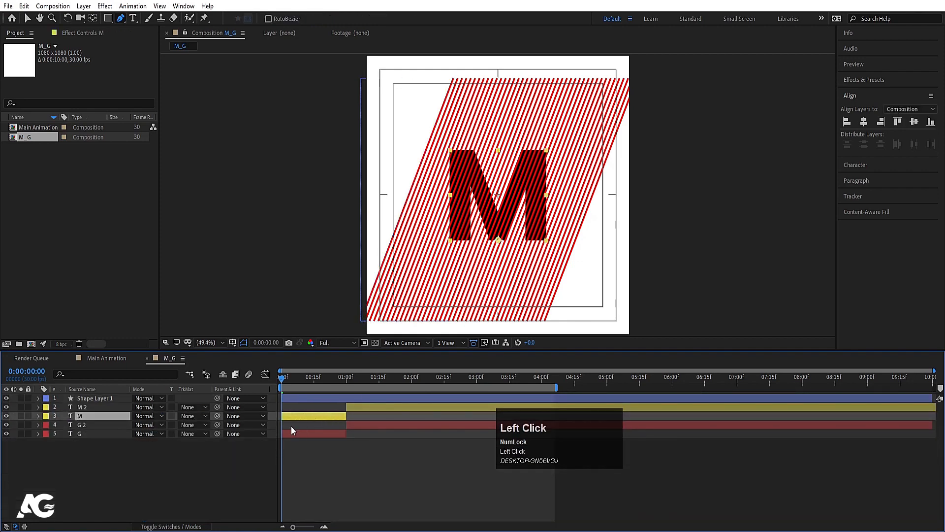
click(102, 400)
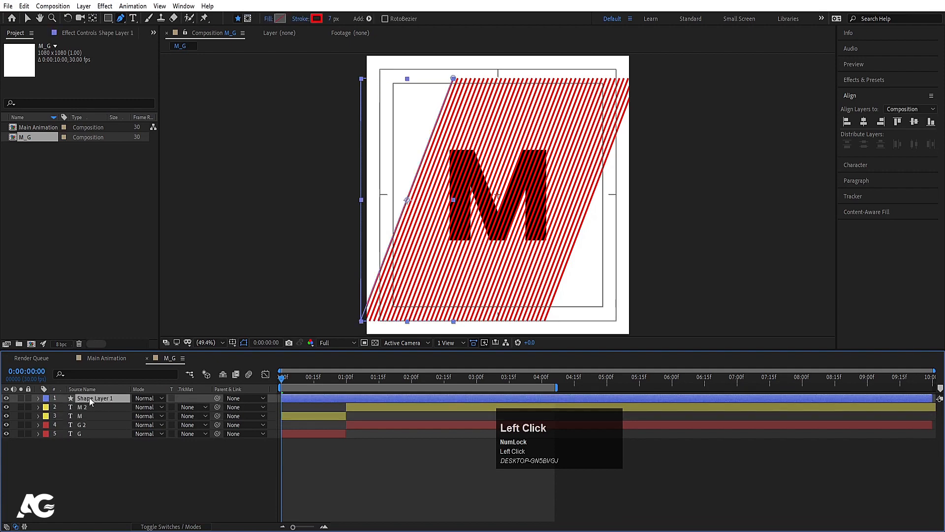
drag(90, 400, 101, 417)
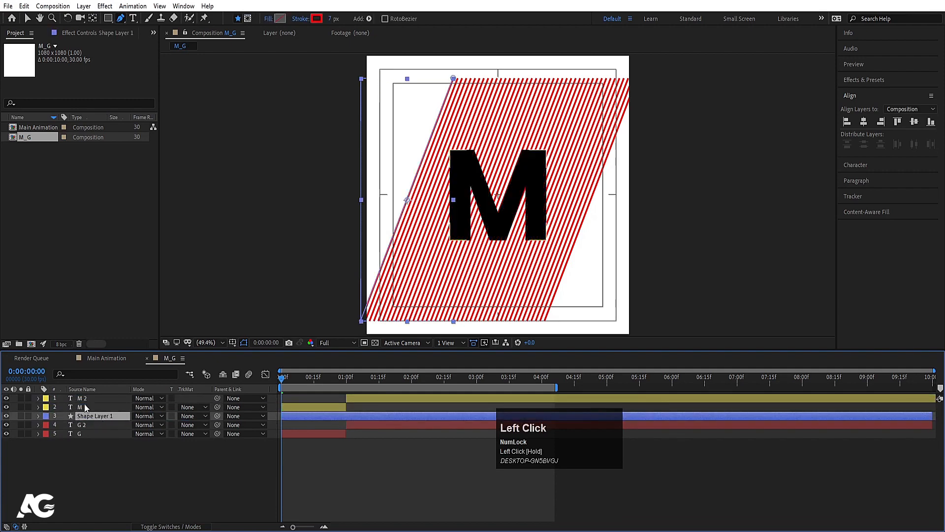
Duplicate the stripes layer and place the copy between the M 2 and M layers
click(79, 407)
click(99, 416)
key(ctrl+d)
drag(89, 418, 79, 403)
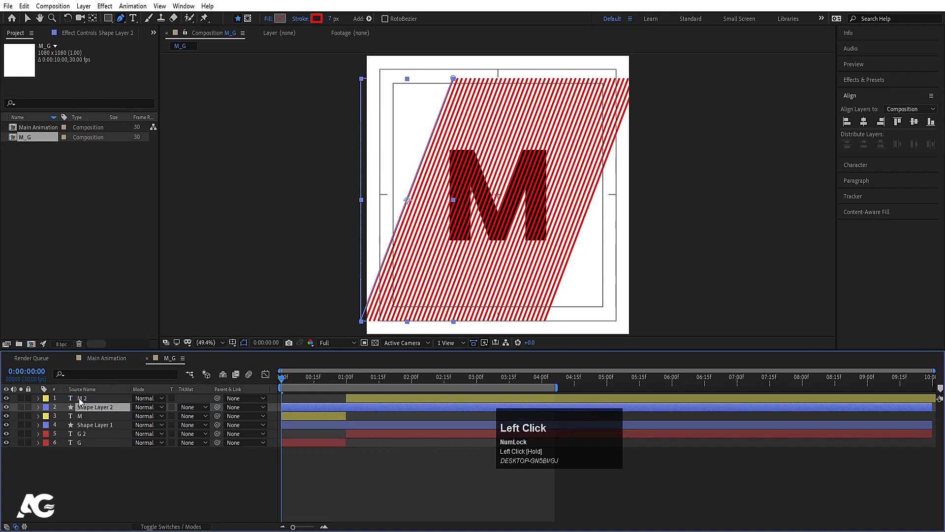
Set the lower stripes layer's track matte to Alpha Matte "M" and the upper one's to Alpha Matte "M 2"
click(73, 426)
click(192, 424)
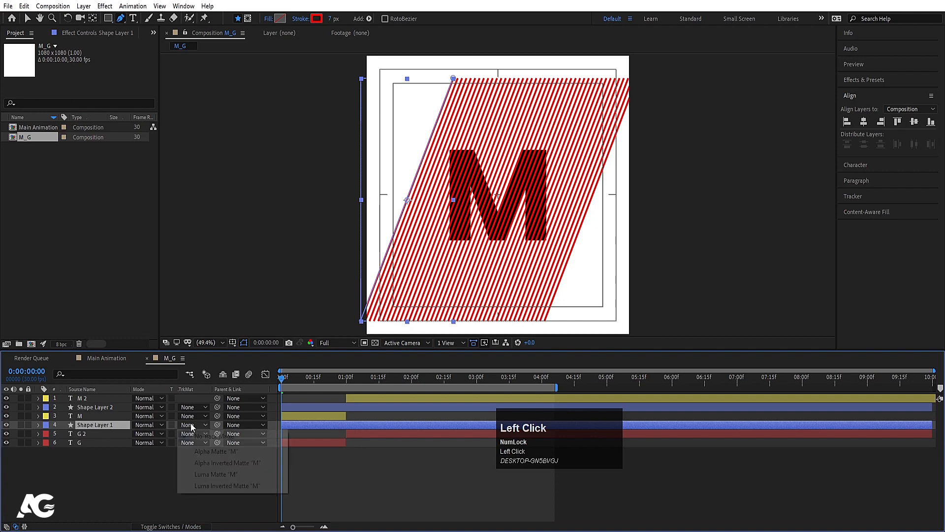
click(200, 448)
click(101, 408)
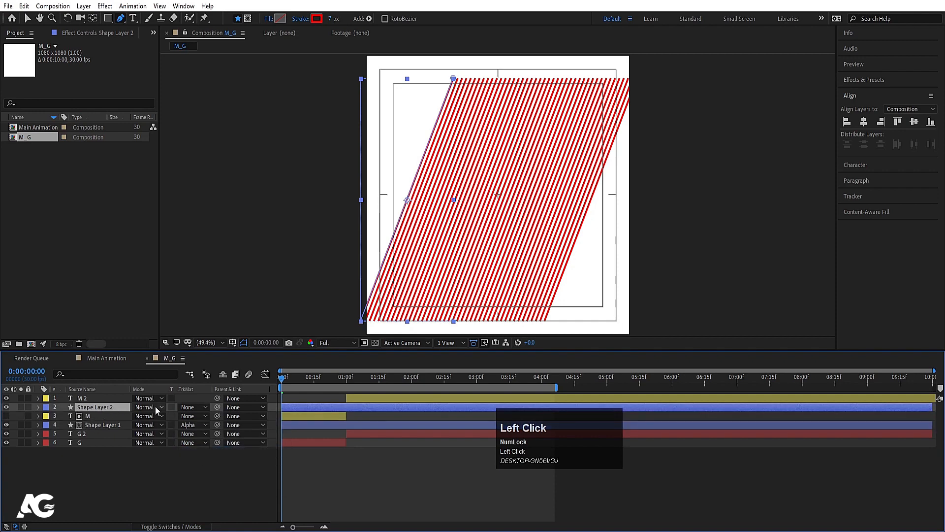
click(192, 407)
click(200, 434)
Play back the M-to-G-to-M animation from the start to check the striped M through its transitions
key(space)
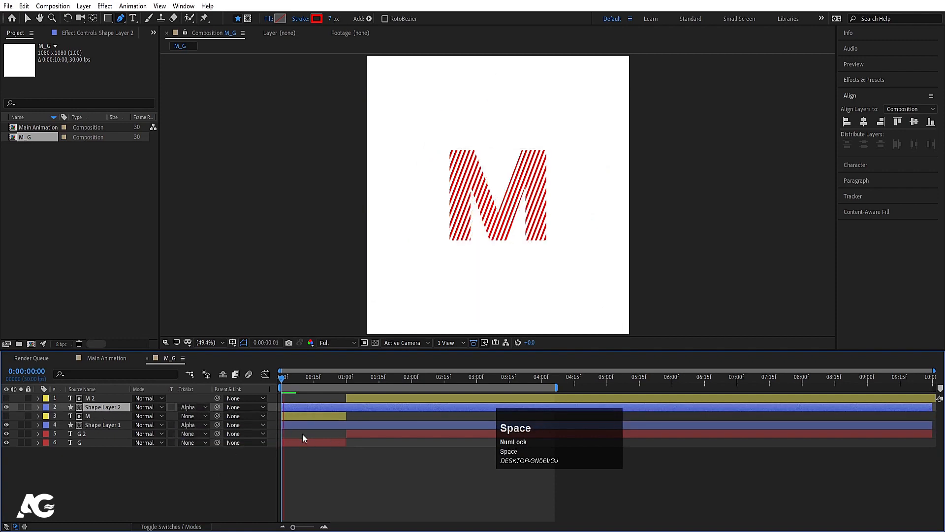
key(space)
drag(323, 379, 281, 379)
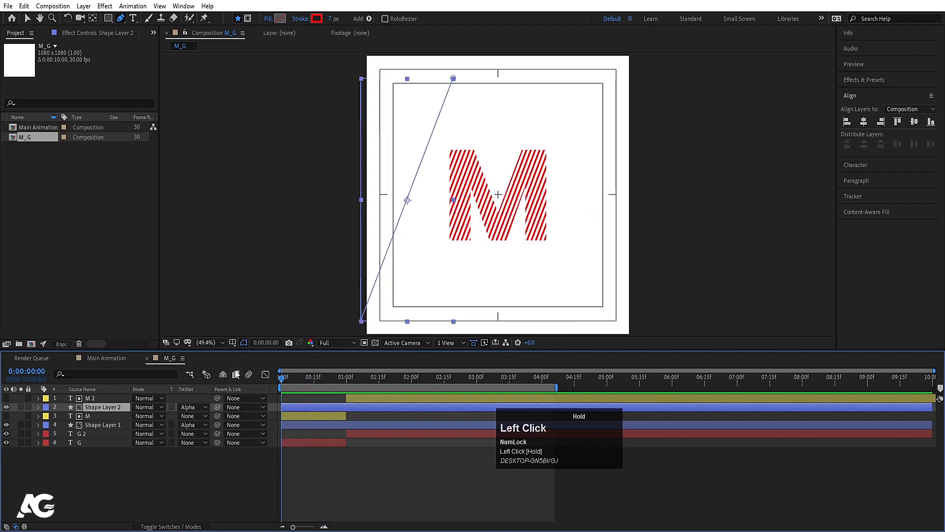
key(space)
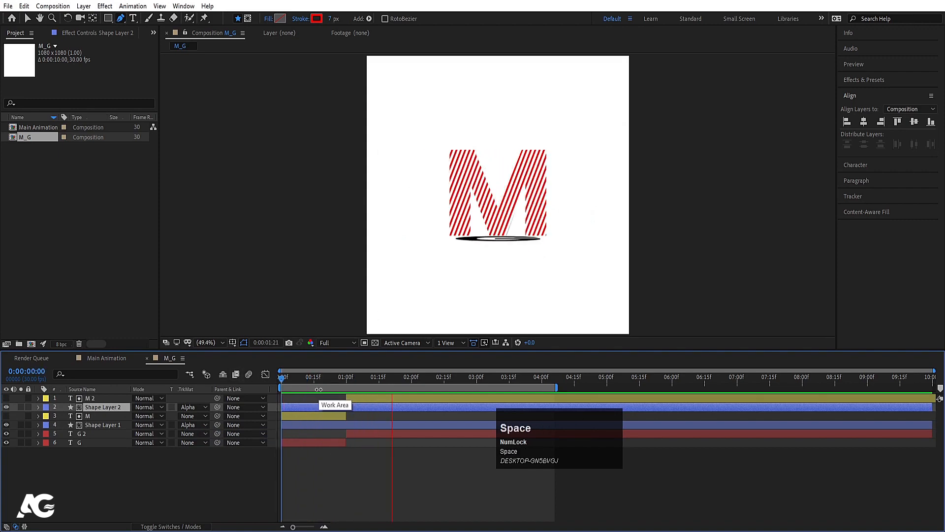
key(space)
key(space)
key(space)
drag(345, 377, 238, 375)
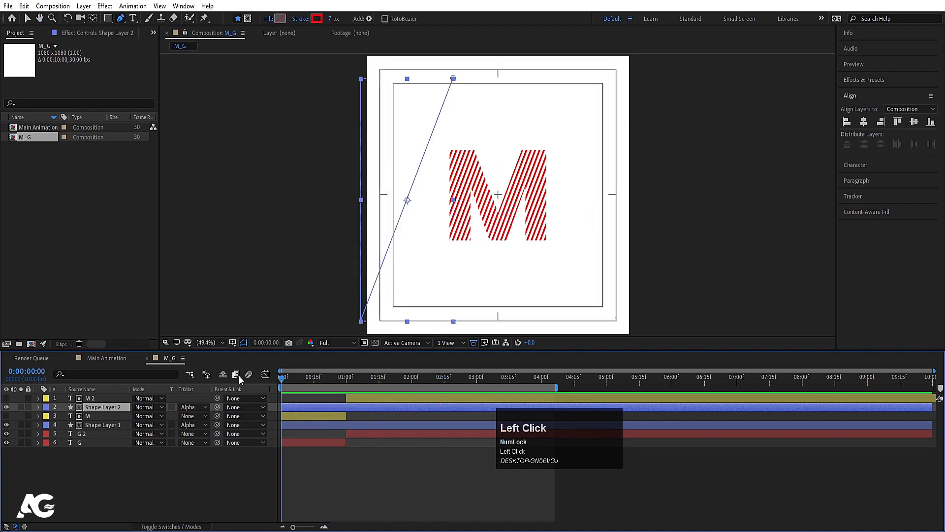
key(space)
key(space)
key(space)
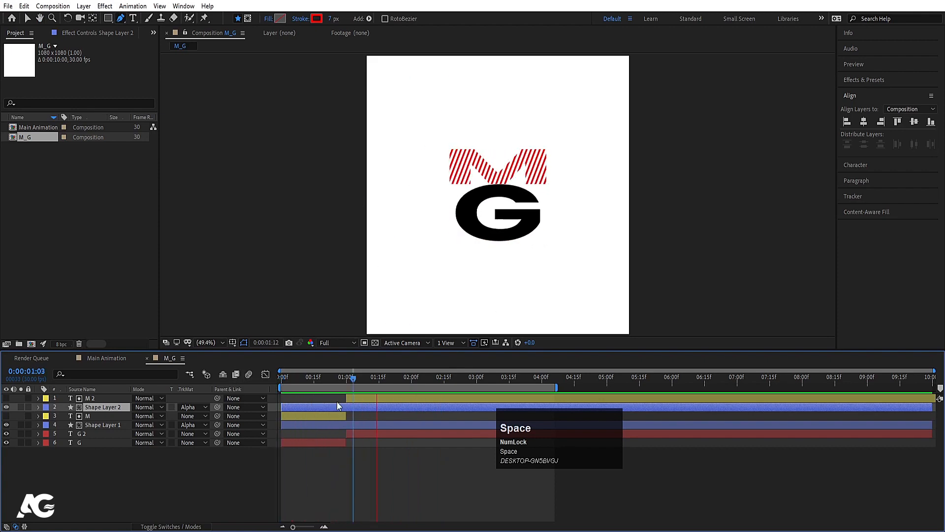
key(space)
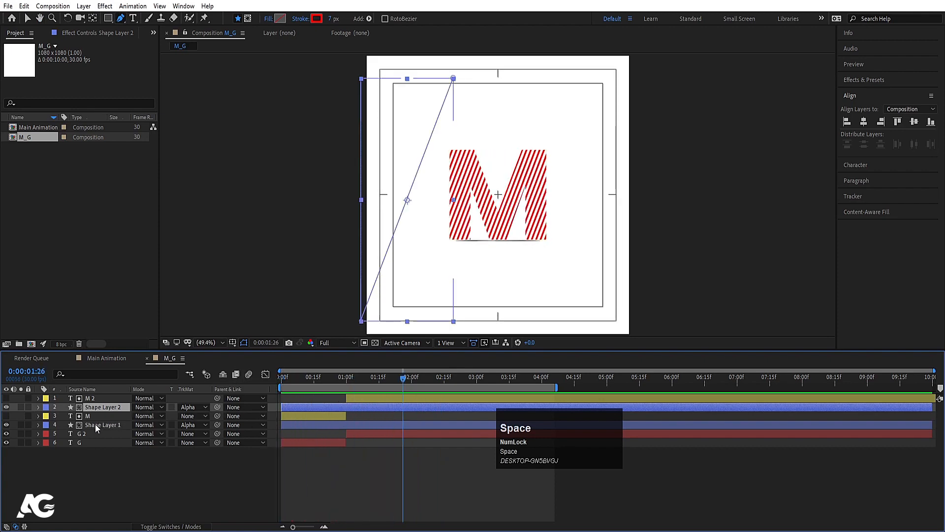
Set the stroke of both stripes layers to orange FF6C00 with a width of 13 px
ctrl+click(95, 425)
click(316, 19)
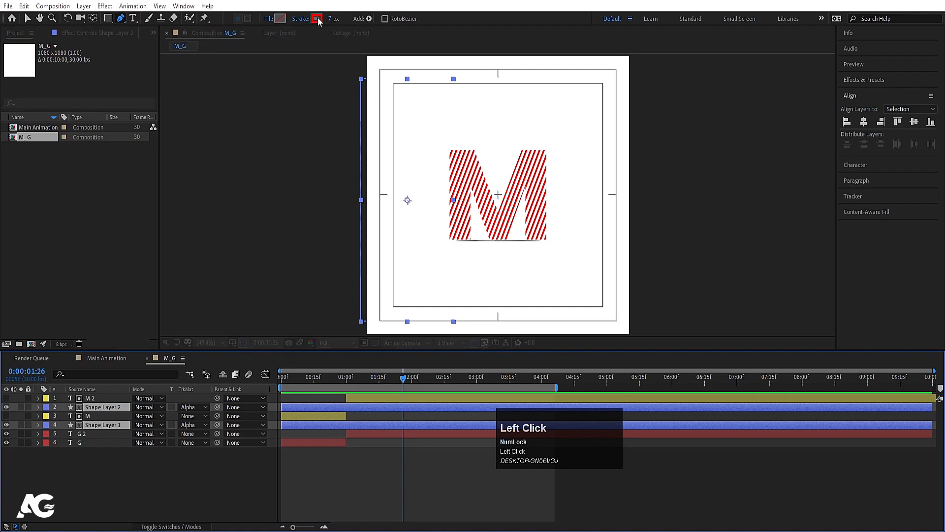
mouse_move(275, 239)
mouse_down()
mouse_move(275, 223)
mouse_move(281, 319)
mouse_up()
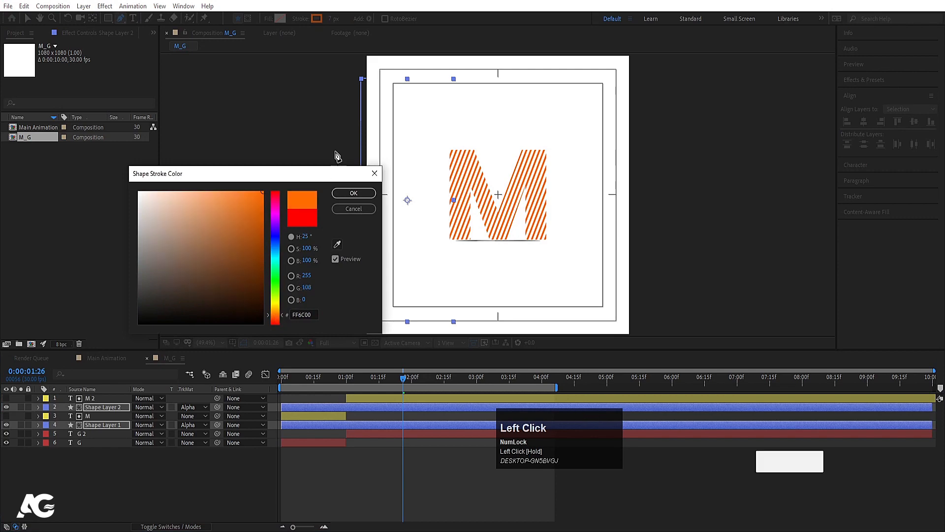
click(354, 192)
drag(330, 19, 334, 18)
Preview the animation from the start with the thicker orange stripes
drag(371, 385, 270, 382)
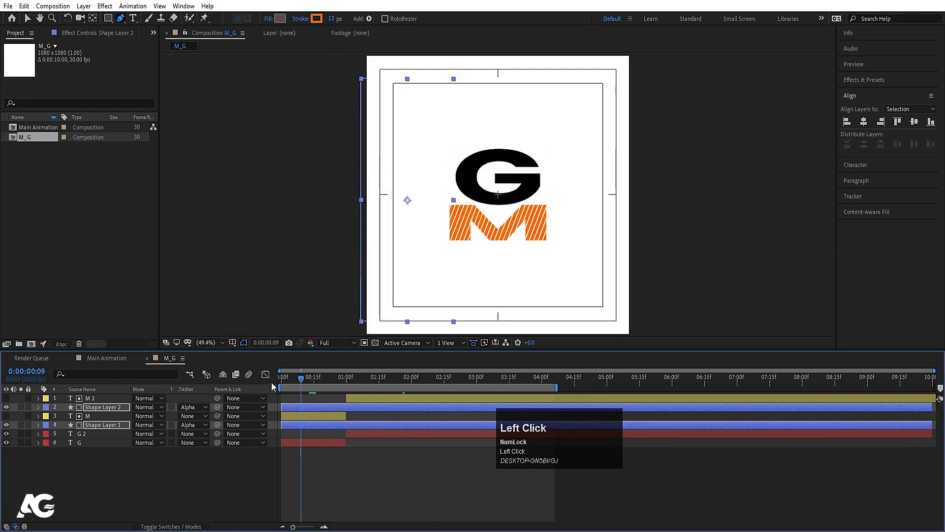
key(space)
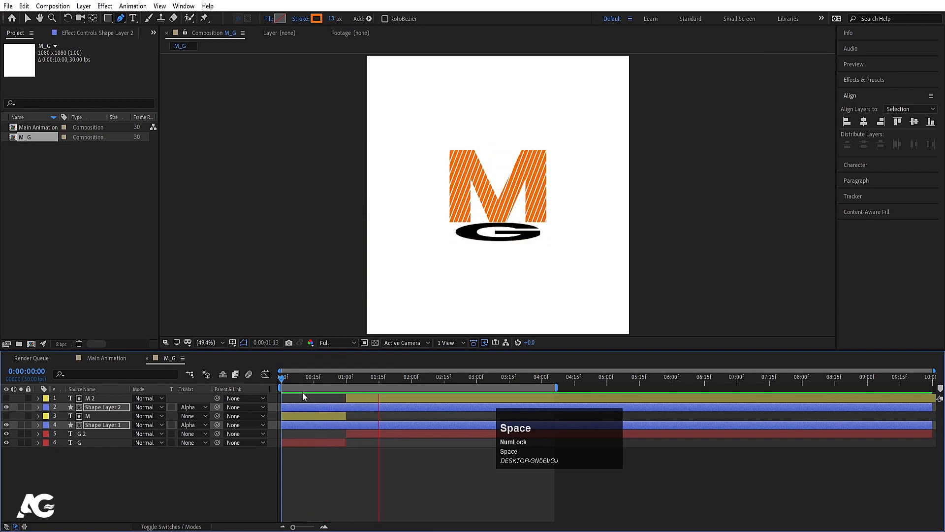
key(space)
click(134, 492)
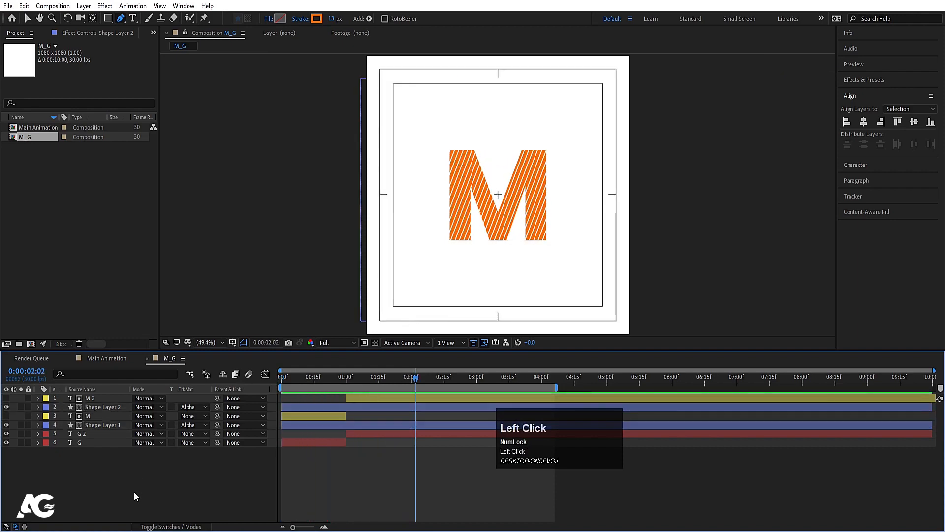
Rotate both stripes layers to 7 degrees
click(86, 423)
ctrl+click(90, 407)
key(r)
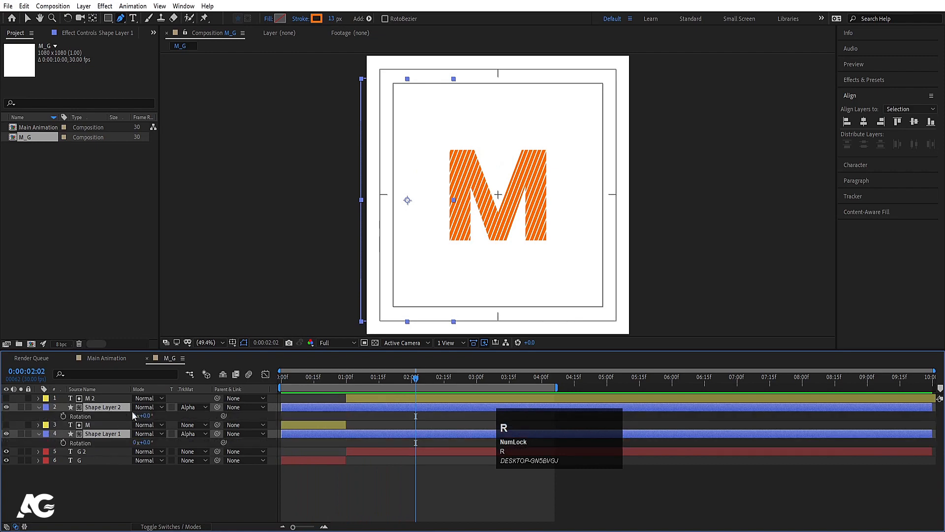
mouse_move(139, 416)
mouse_down()
mouse_move(162, 415)
mouse_move(139, 402)
mouse_up()
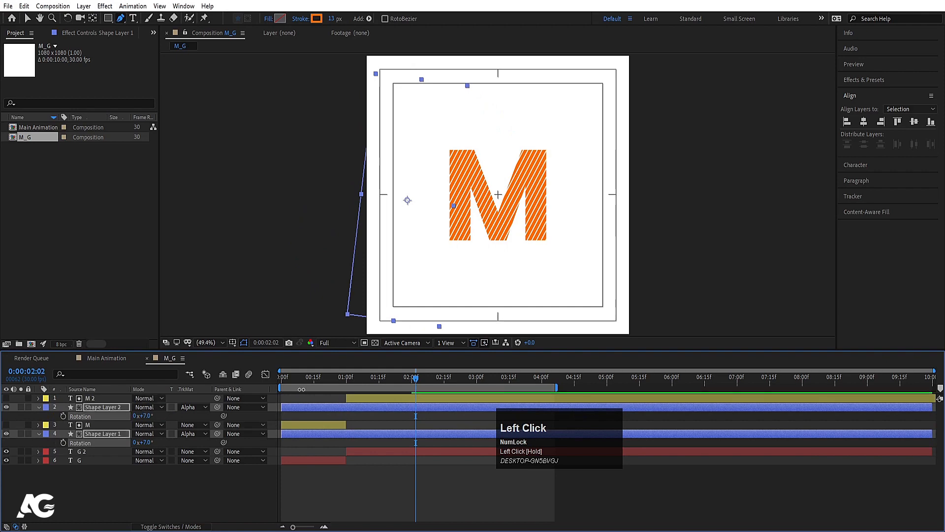
Set the stroke width of both stripes layers to 5 px and preview the animation from the start
click(331, 19)
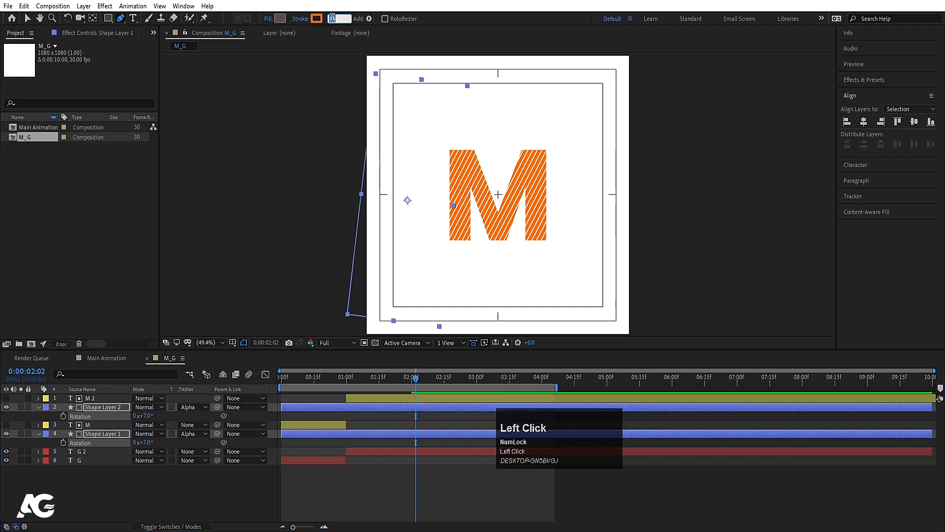
text(5)
key(Return)
click(321, 383)
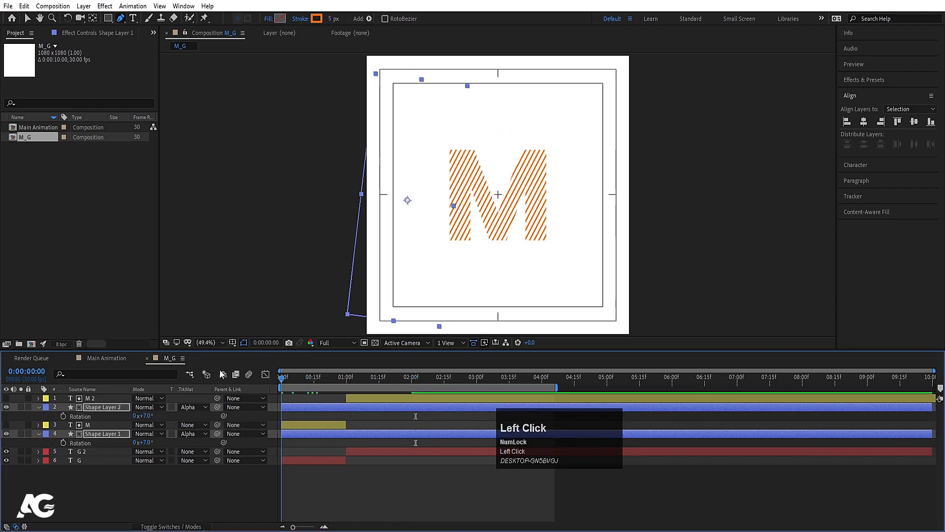
key(space)
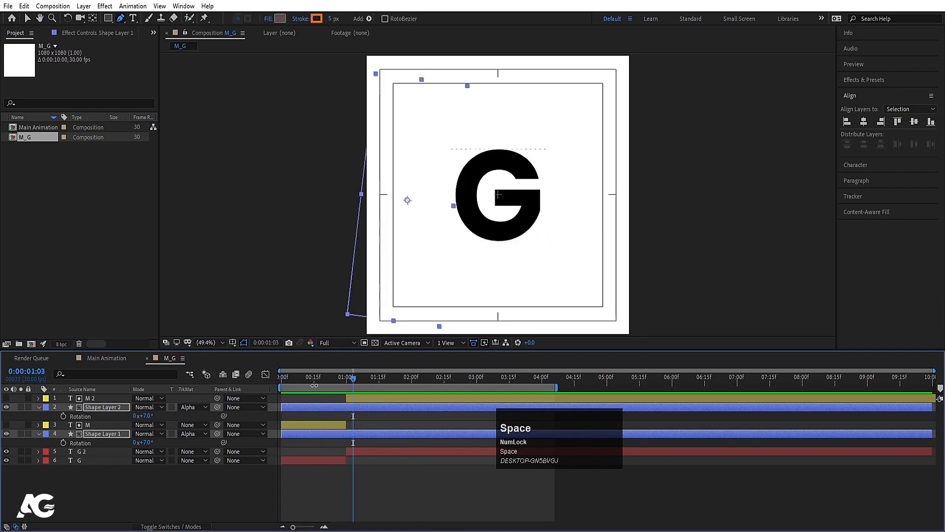
Change the stroke color of both stripes layers to black
click(317, 379)
click(316, 20)
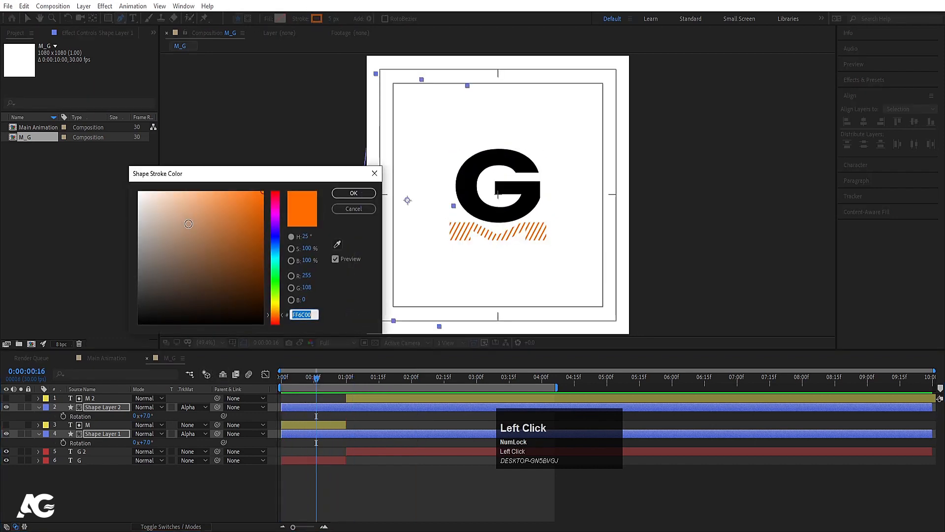
drag(148, 310, 79, 384)
click(353, 193)
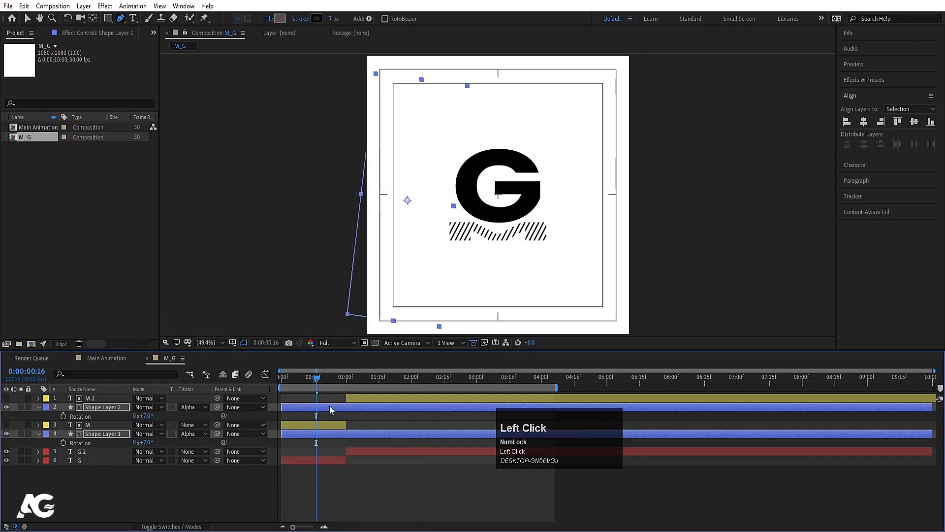
Preview the animation with black stripes and collapse the layers' revealed properties
key(space)
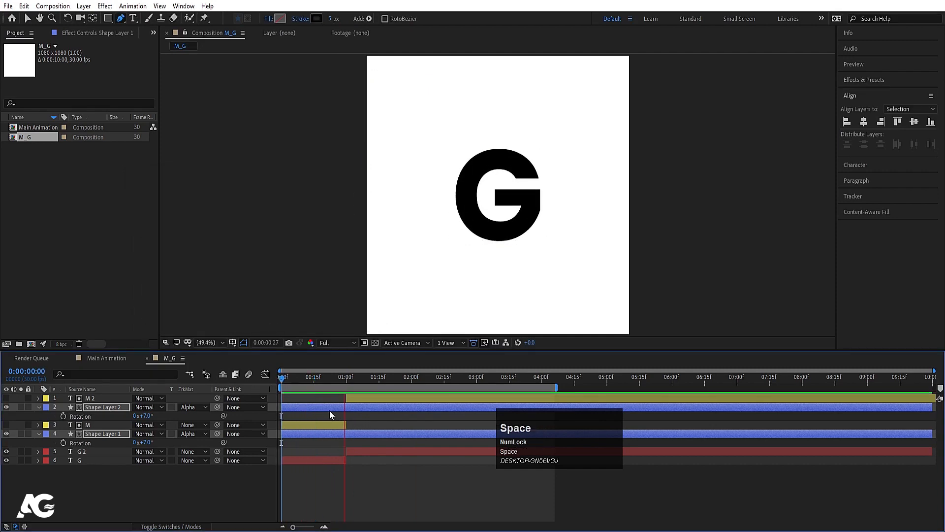
key(space)
click(386, 498)
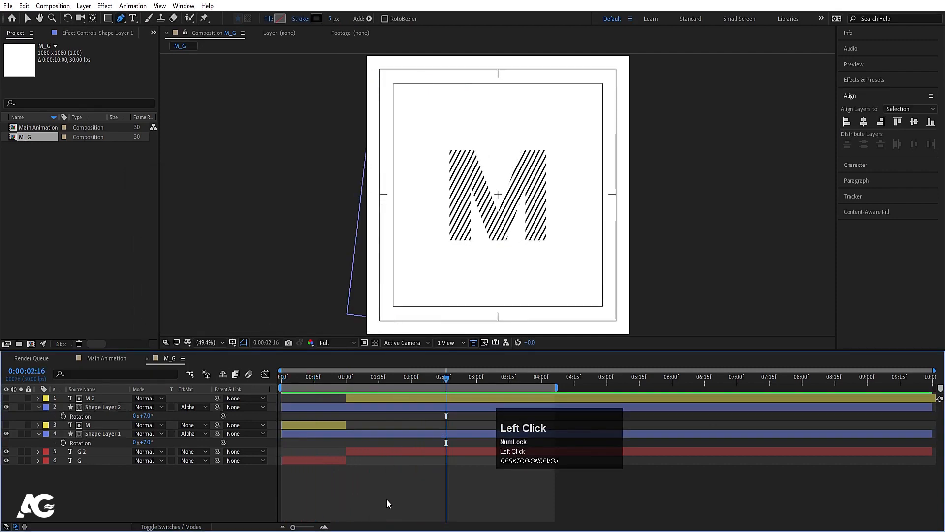
key(u)
key(u)
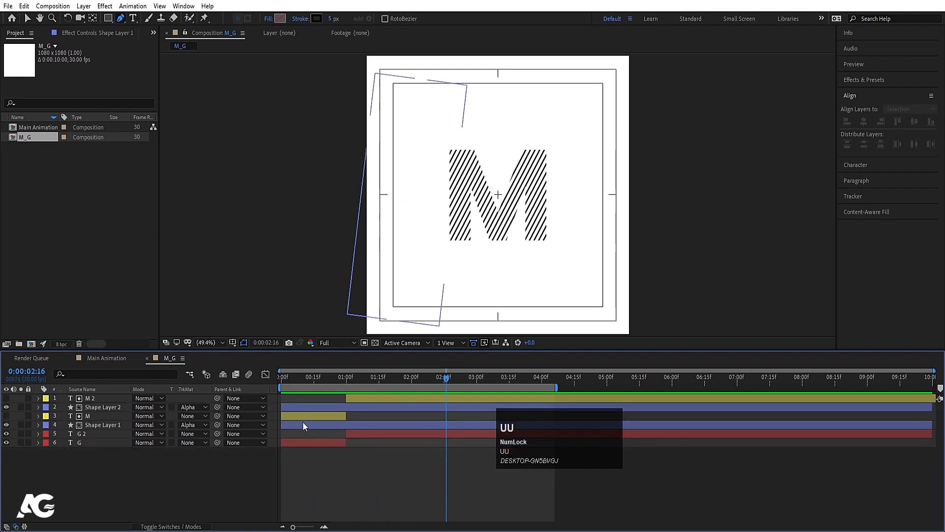
End the M_G composition's work area at 0:00:02:00 on the last scale keyframes and trim the composition to it
key(u)
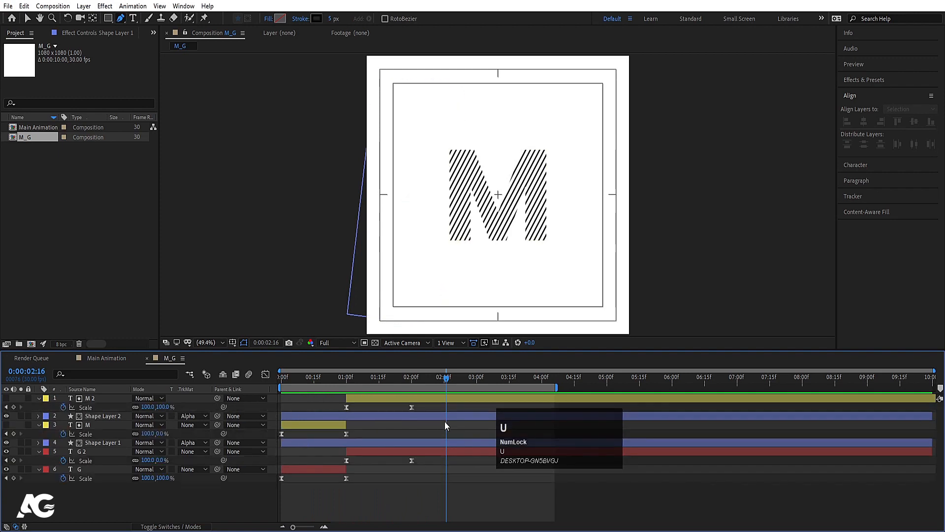
key(j)
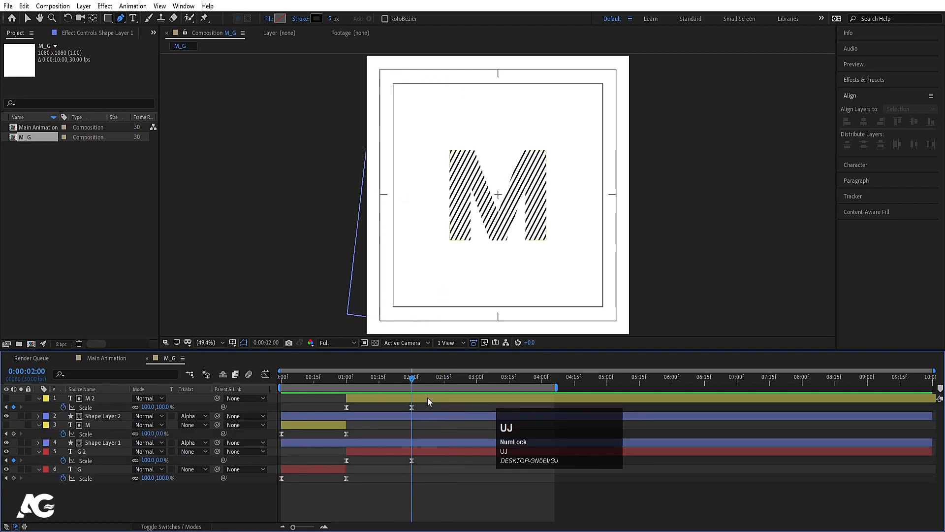
key(n)
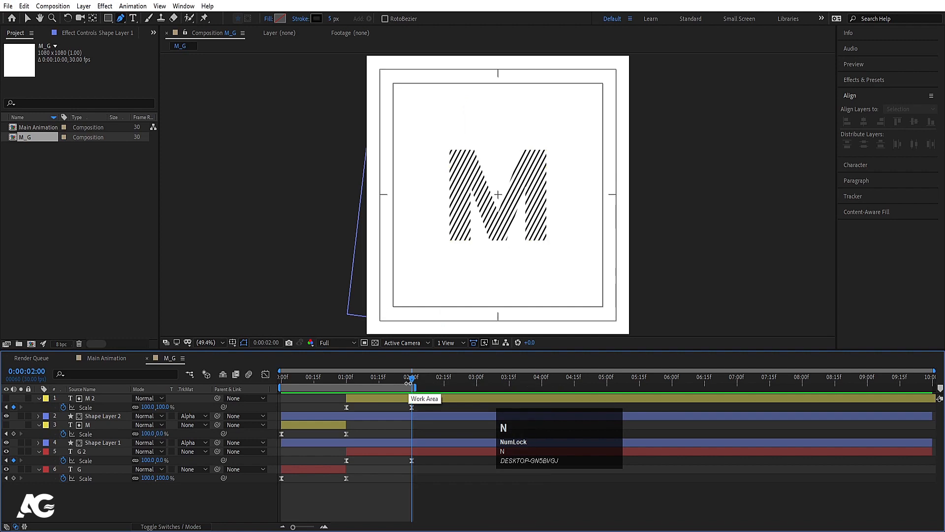
key(equal)
key(equal)
key(equal)
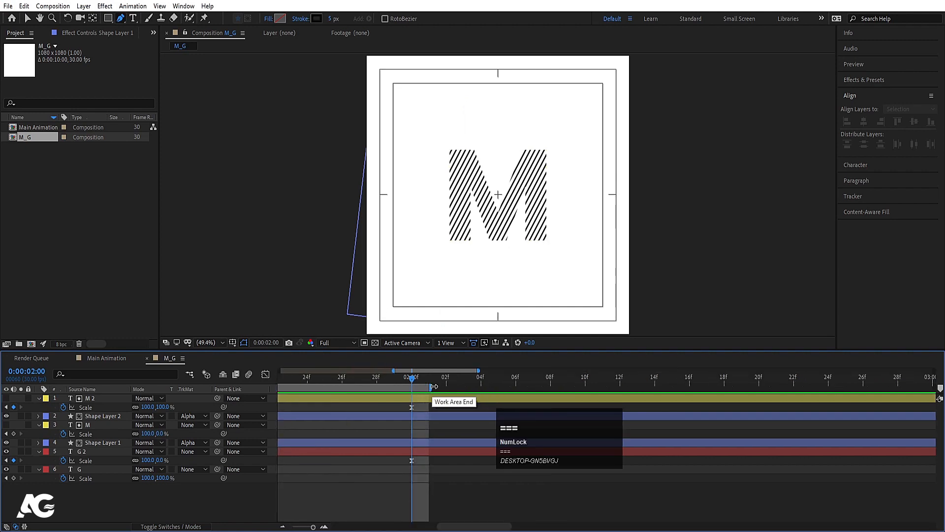
click(430, 387)
right_click(392, 389)
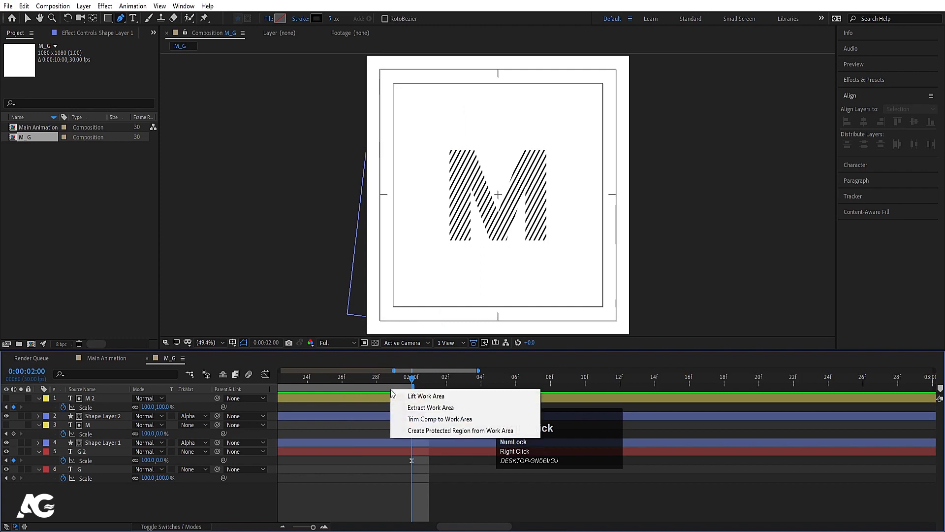
click(414, 420)
Add the M_G composition as a layer in the Main Animation composition, starting at 0:00:00:00, and preview it
click(118, 363)
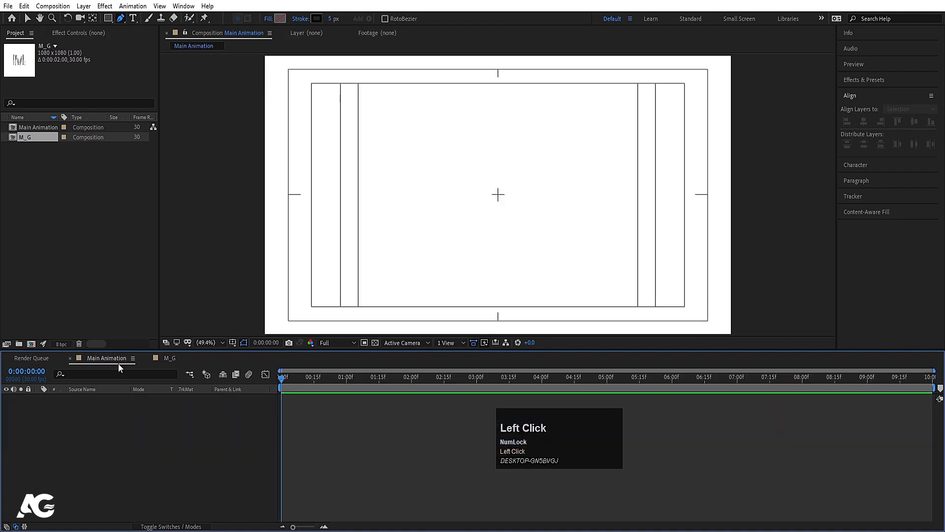
drag(22, 135, 90, 480)
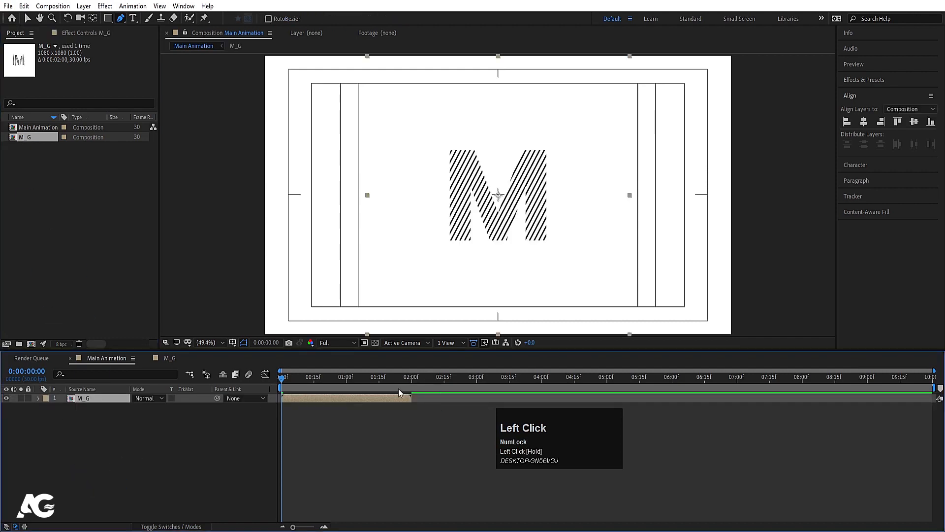
key(space)
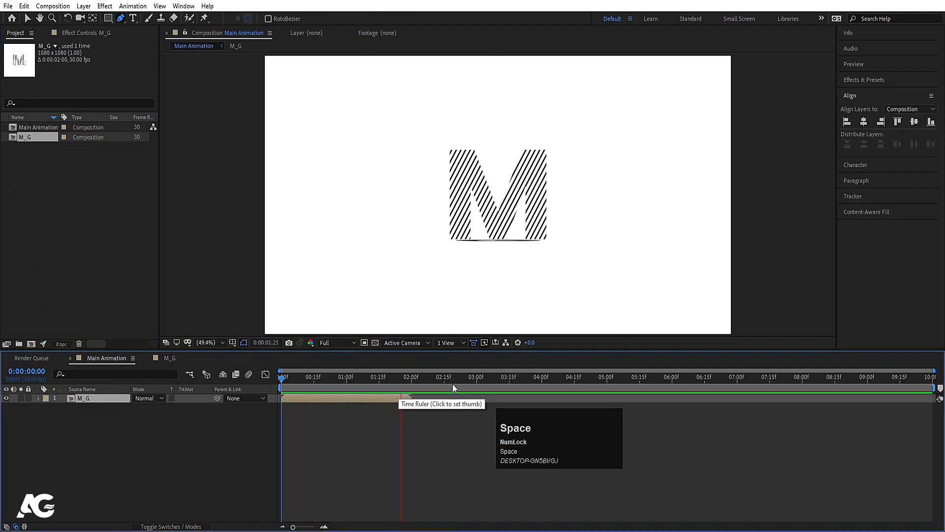
Enable time remapping on the M_G layer with the current time at 0:00:01:29
drag(453, 389, 397, 399)
right_click(397, 400)
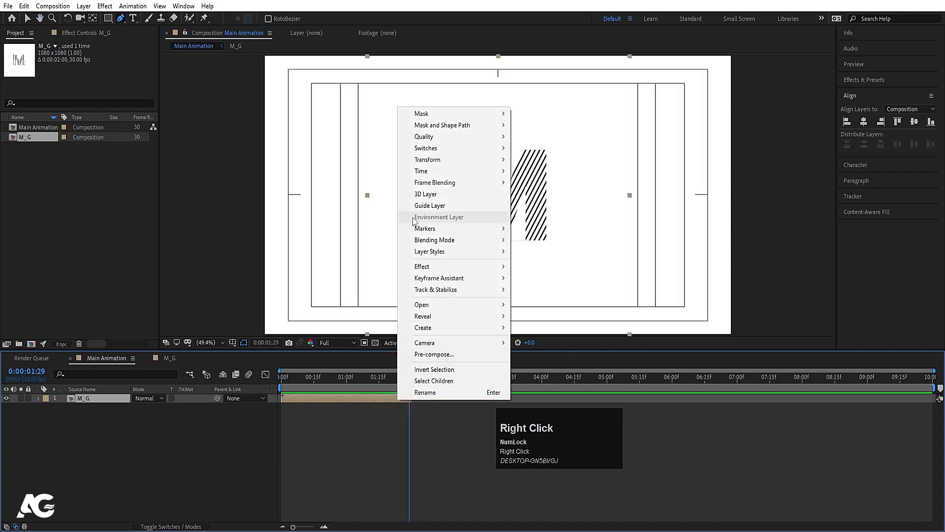
click(497, 171)
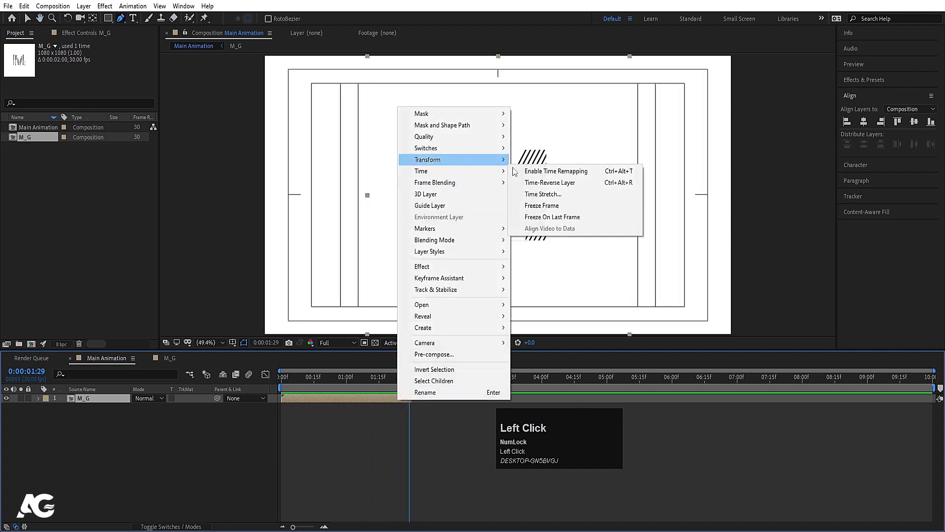
click(544, 171)
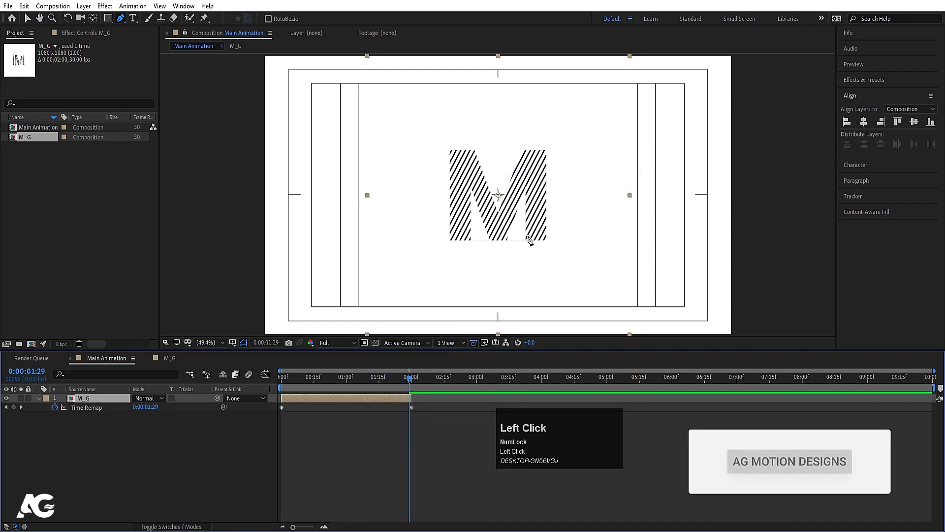
Add the expression loopOut() to the M_G layer's Time Remap property
alt+click(55, 408)
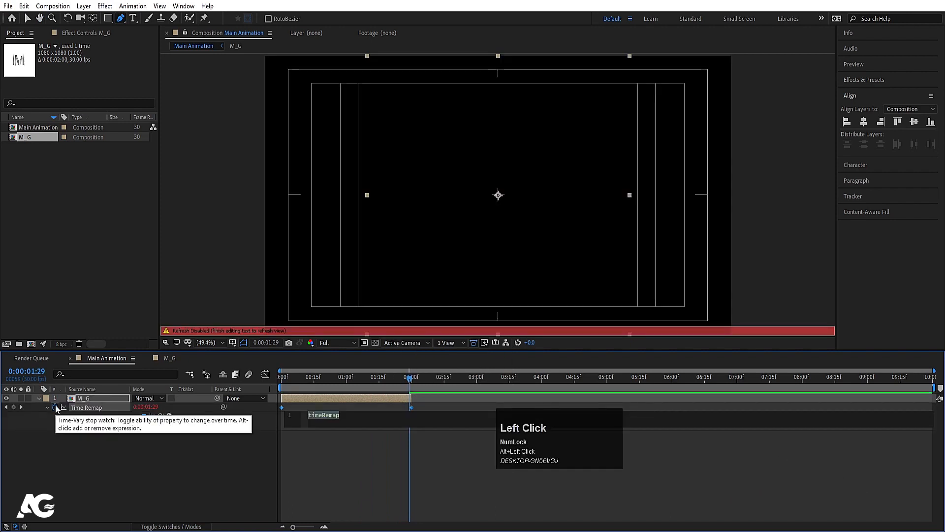
text(loop[)
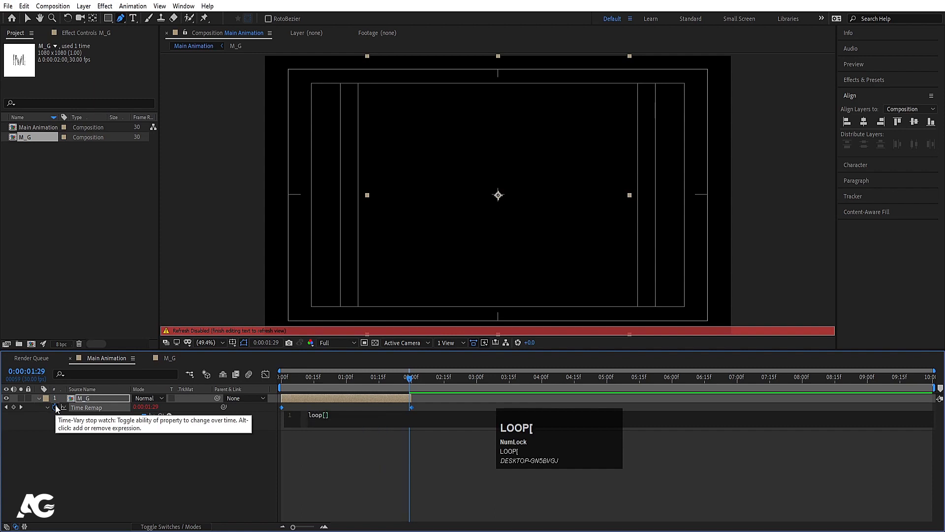
text(loop-loop)
key(Down)
key(Down)
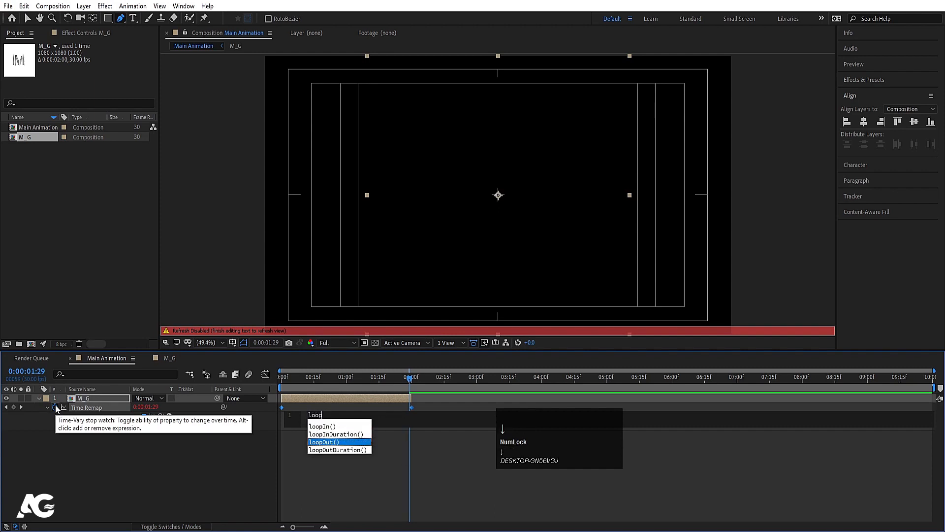
key(Return)
click(119, 470)
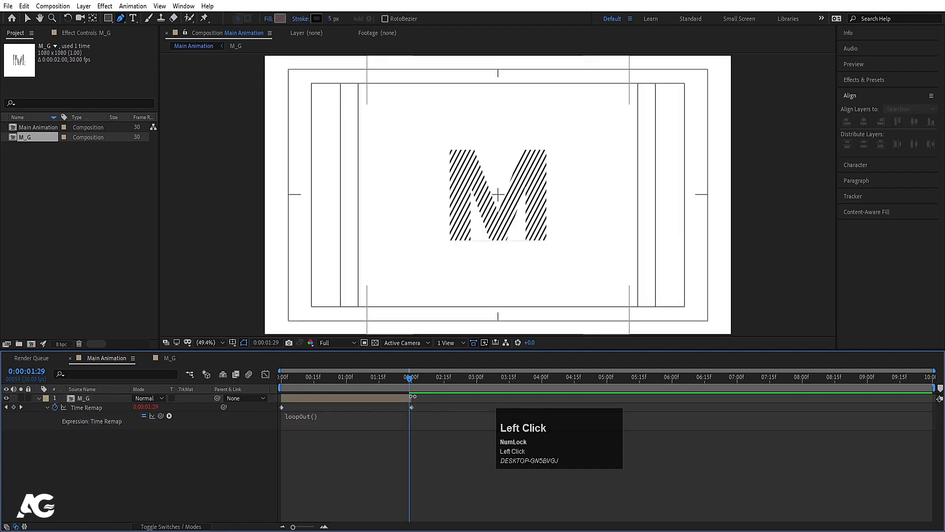
Extend the M_G layer to the end of the Main Animation composition and preview the loop
drag(413, 396, 934, 398)
key(space)
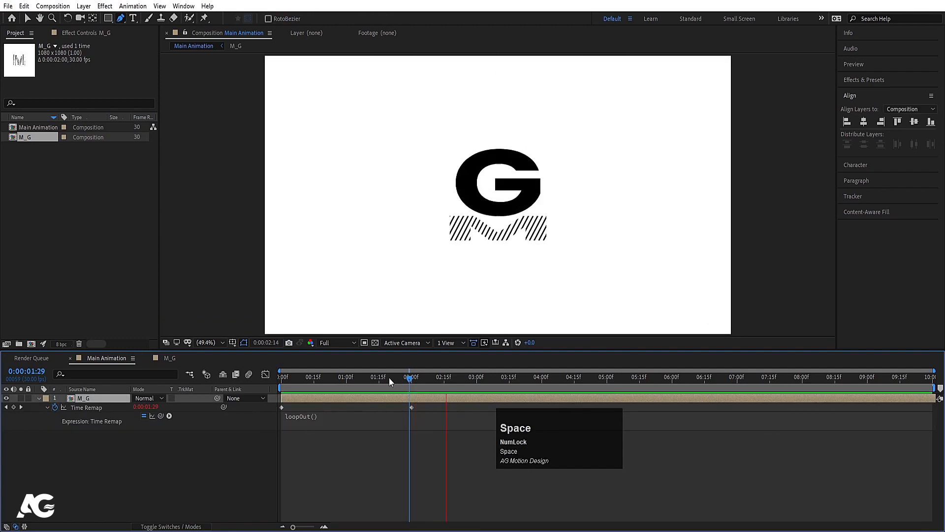
drag(414, 380, 409, 385)
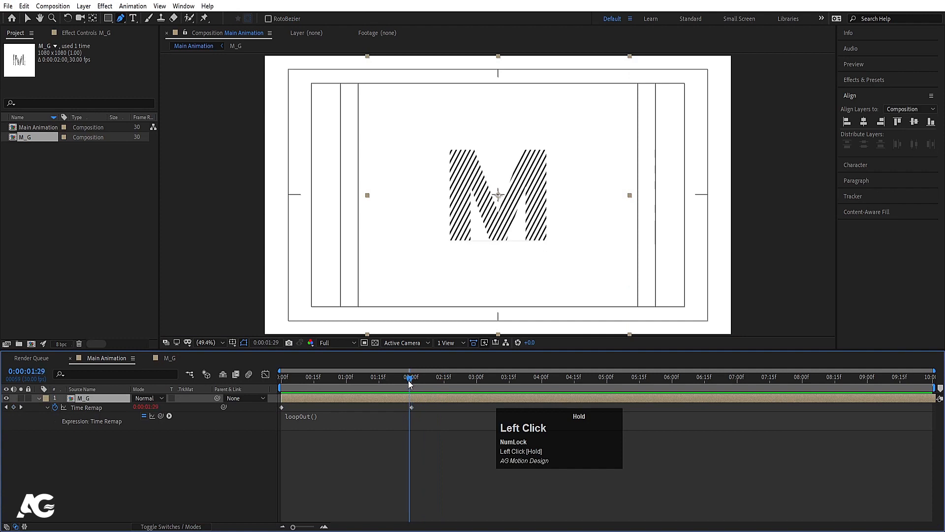
Replace the Time Remap keyframe at 0:00:02:00 with one at 0:00:01:29 and preview the loop from the start
click(13, 407)
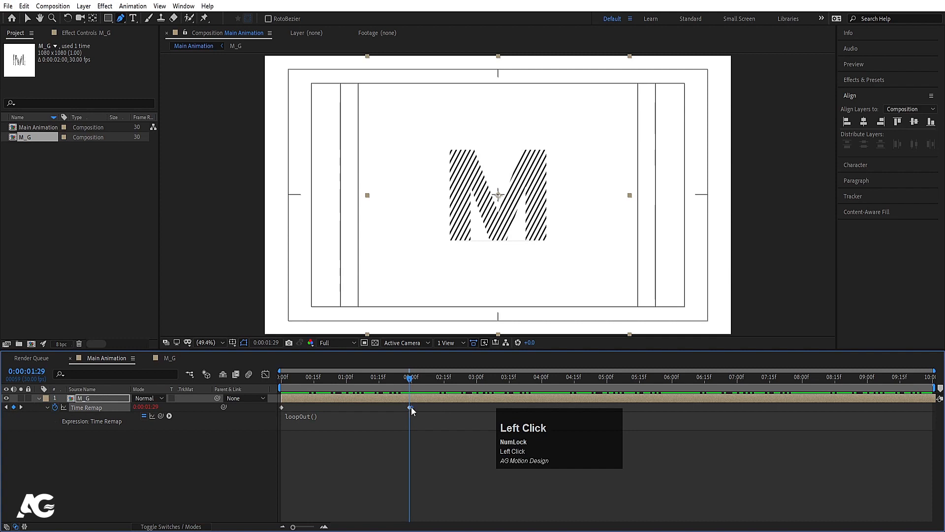
key(space)
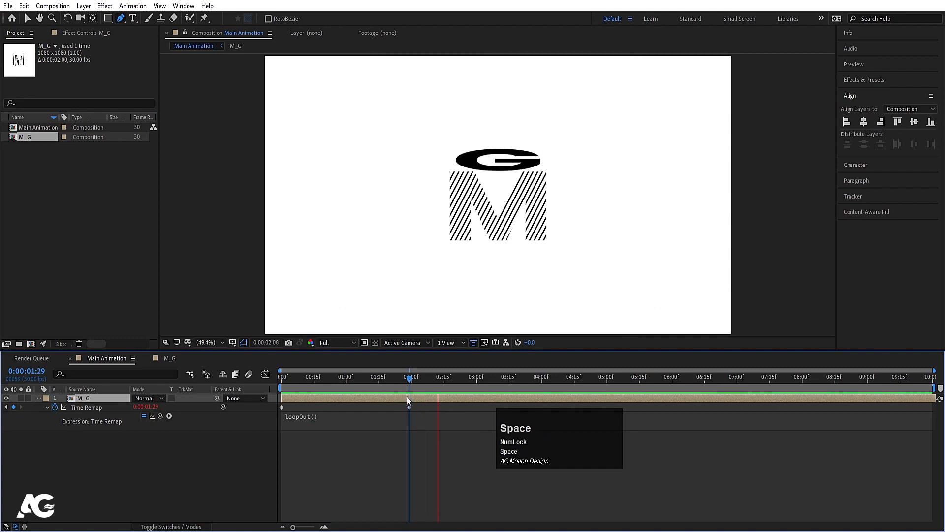
key(space)
click(283, 377)
key(space)
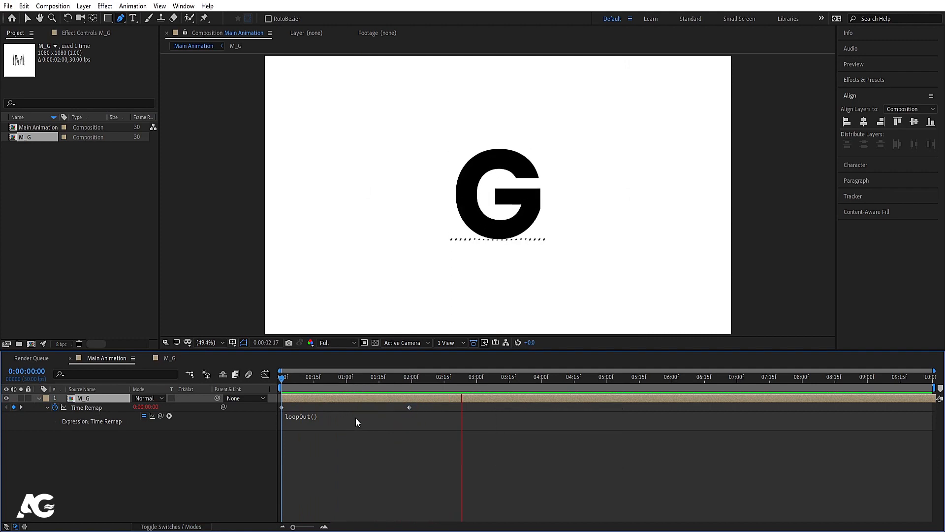
key(space)
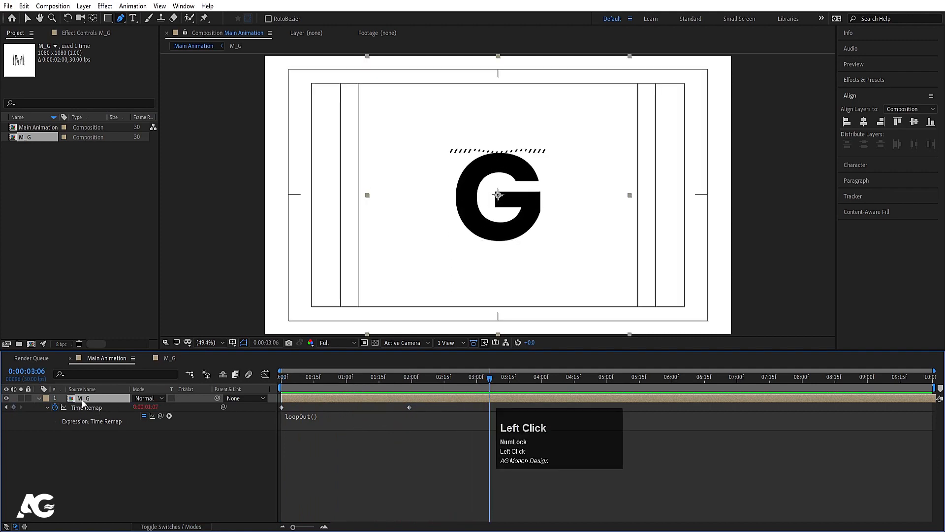
key(s)
drag(146, 407, 146, 417)
key(ctrl+z)
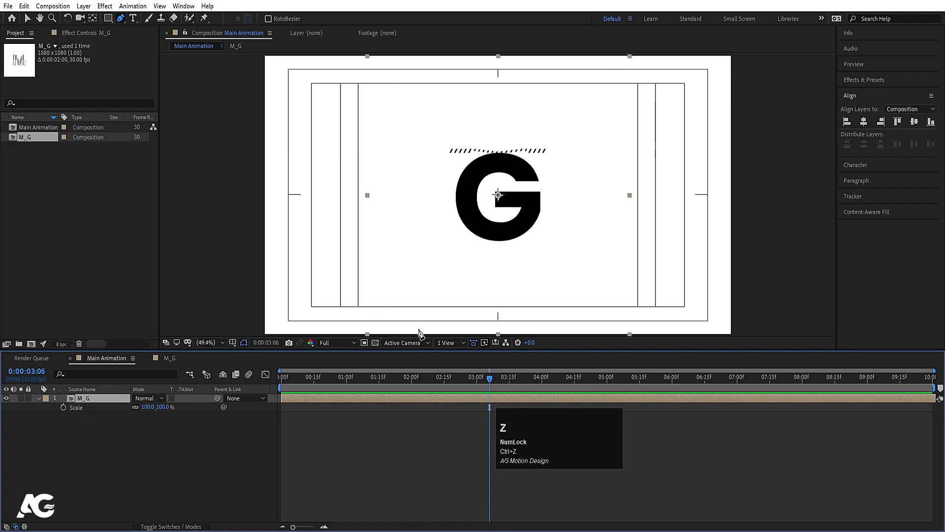
At 0:00:00:00, move the M_G layer horizontally so the letter's left side meets the outer left safe-area guide
click(283, 378)
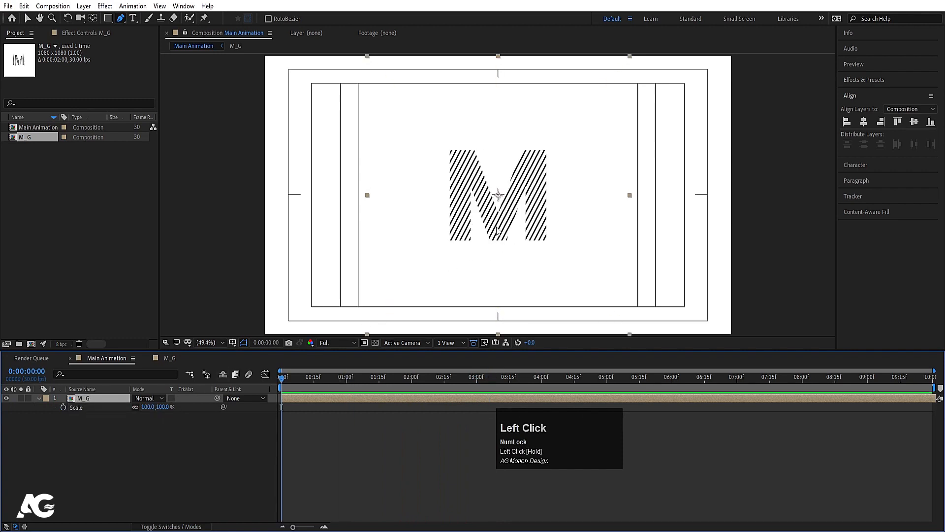
key(v)
drag(498, 232, 341, 222)
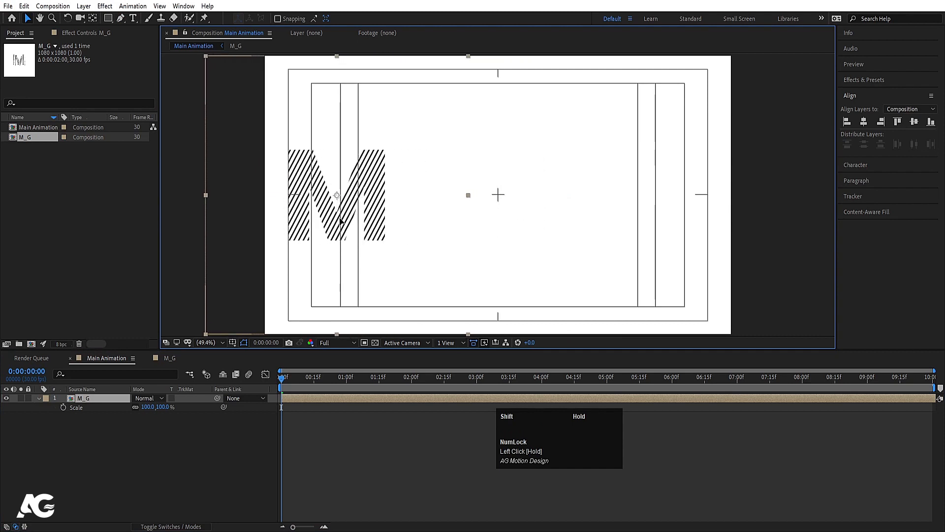
Duplicate the M_G layer and shift the copy beside the first letter at position 715.4, 540.0
click(23, 138)
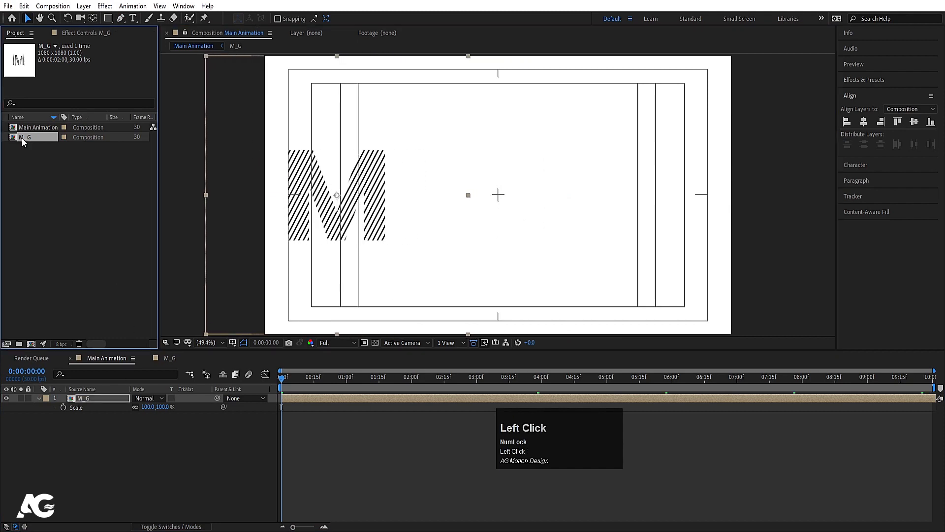
click(83, 399)
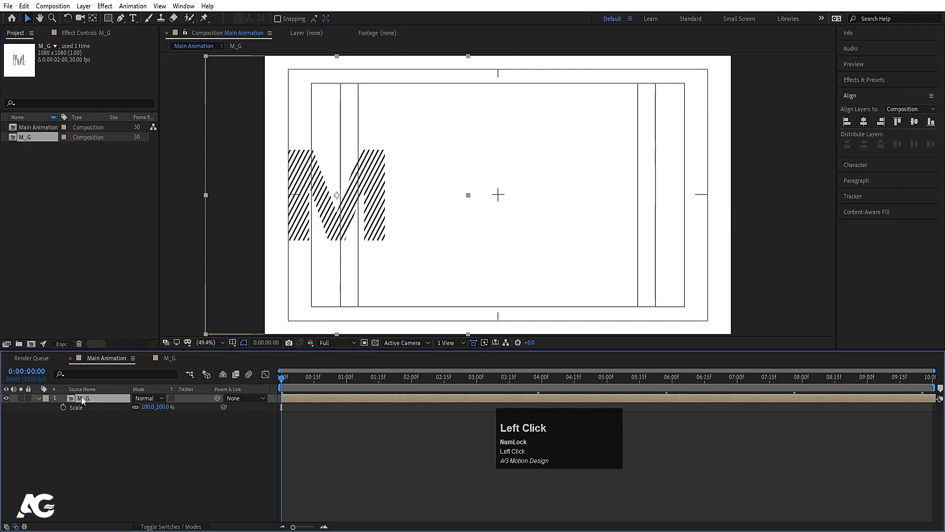
key(ctrl+d)
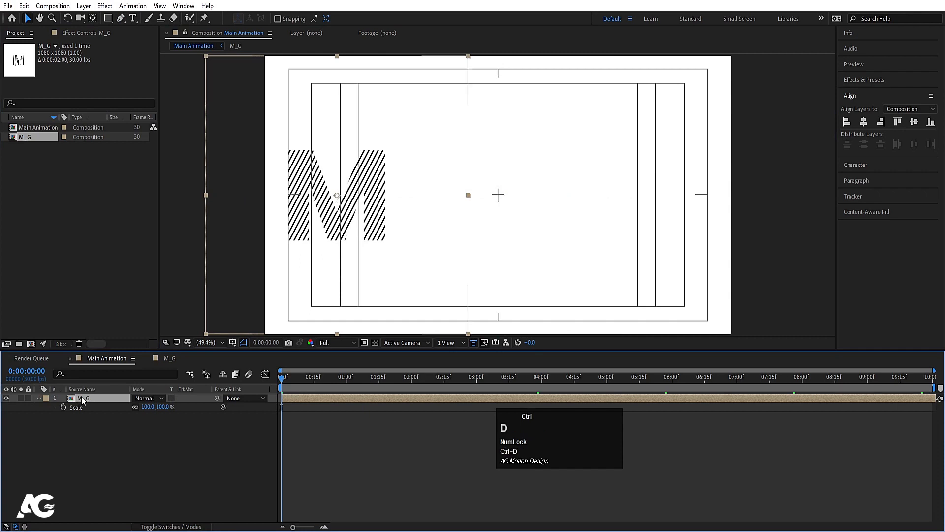
key(p)
drag(141, 410, 338, 402)
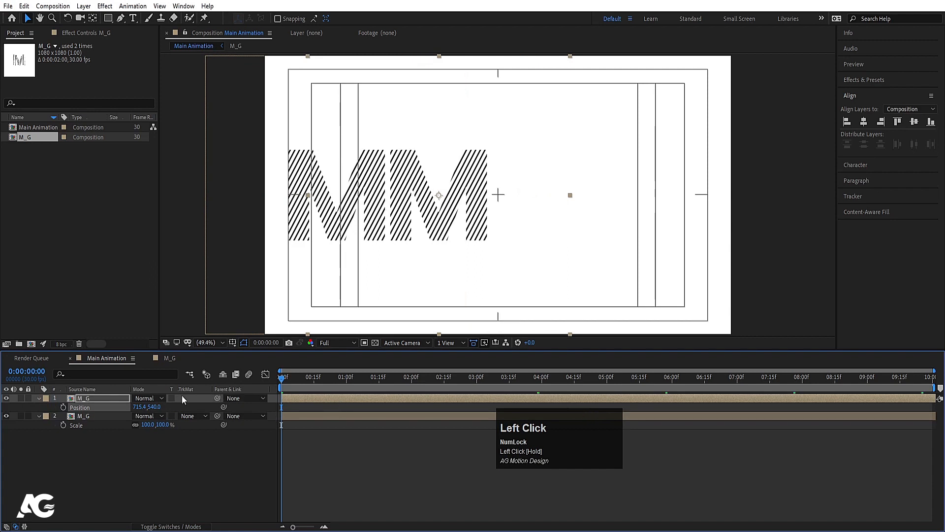
Duplicate the second M_G layer and place the copy as the third letter at position 1135.4, 540.0
key(ctrl+d)
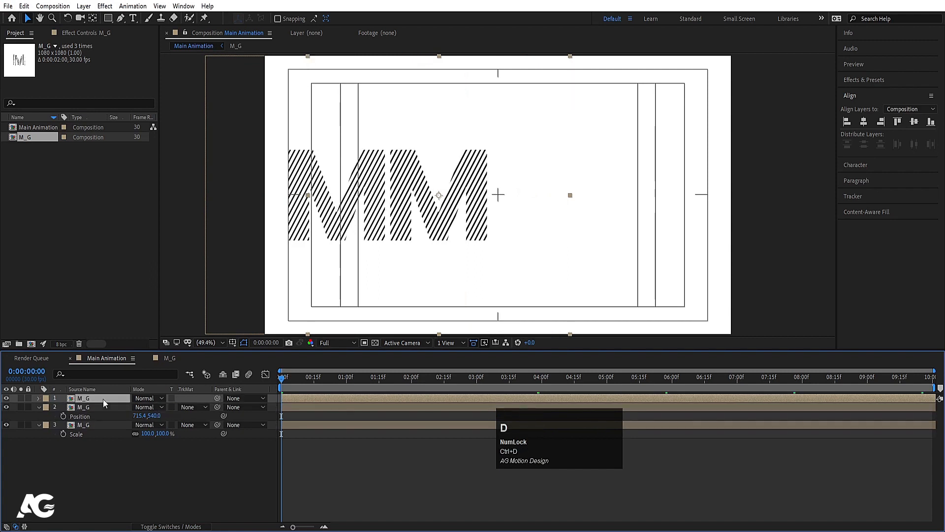
key(p)
drag(140, 407, 341, 407)
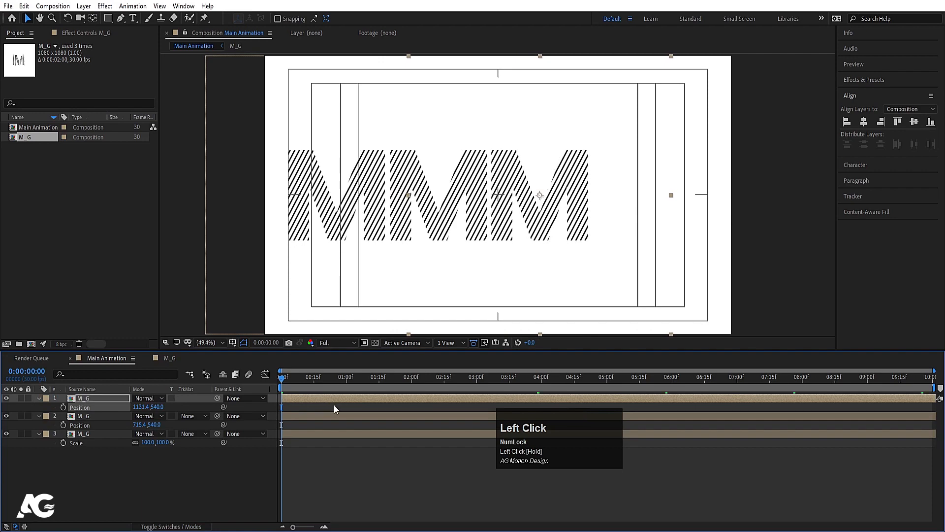
key(Right)
key(Right)
key(Right)
key(Right)
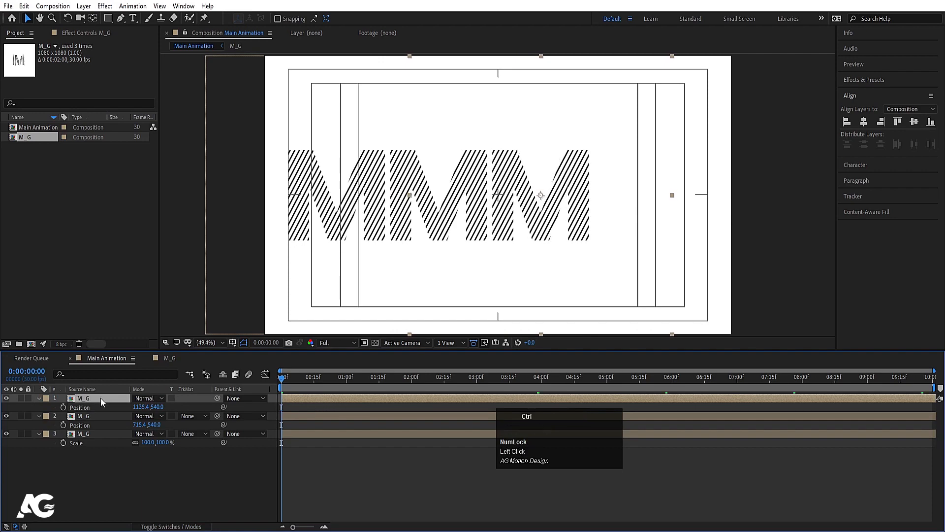
Duplicate the third M_G layer and place the copy as the fourth letter at position 1553.4, 540.0
key(ctrl+d)
click(141, 407)
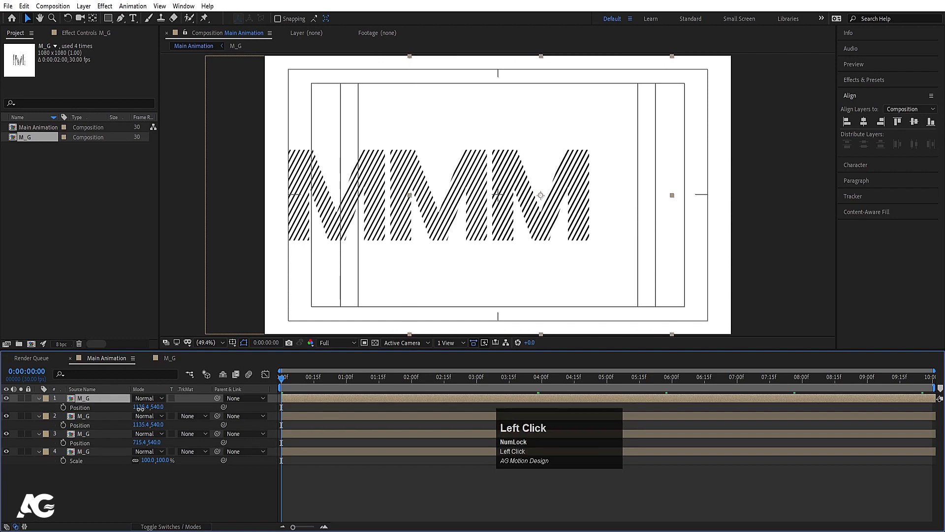
drag(141, 407, 344, 408)
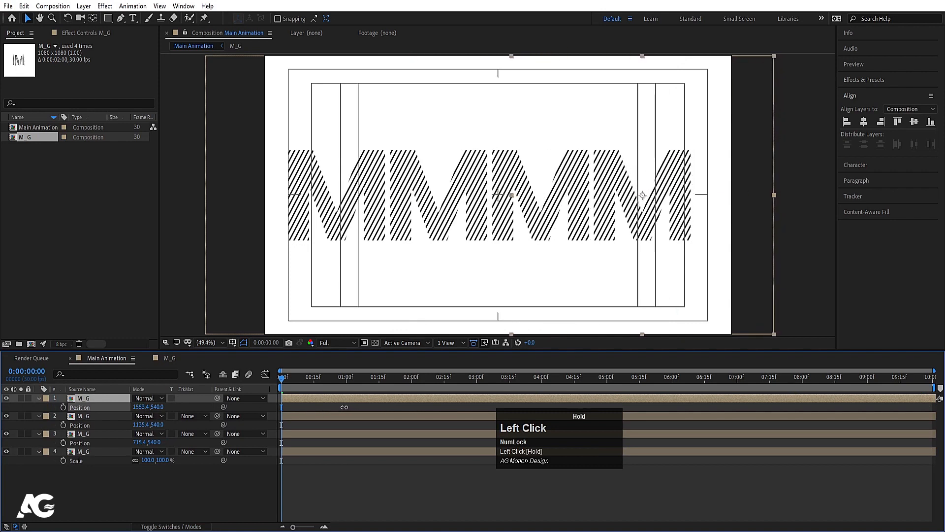
Nudge the third and fourth letters left together to X positions 1131.4 and 1549.4
shift+click(109, 417)
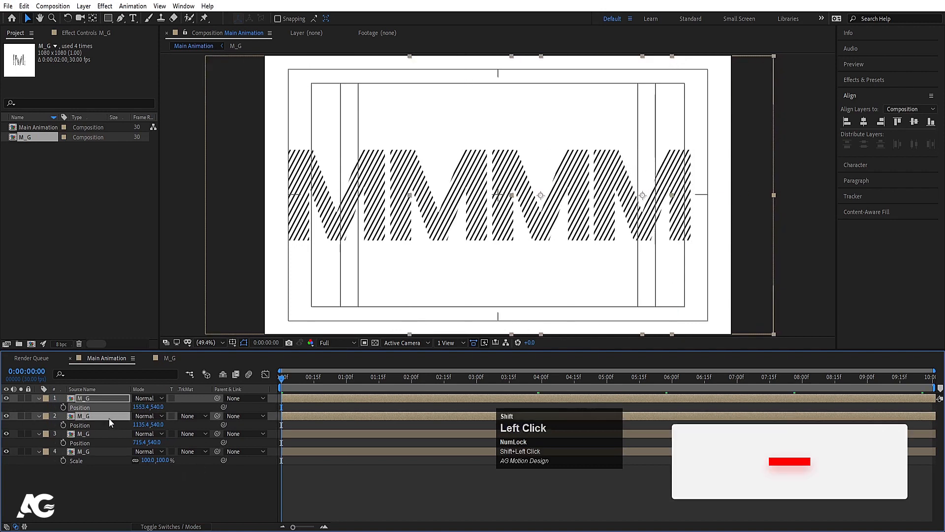
key(Left)
key(Left)
key(Left)
key(Left)
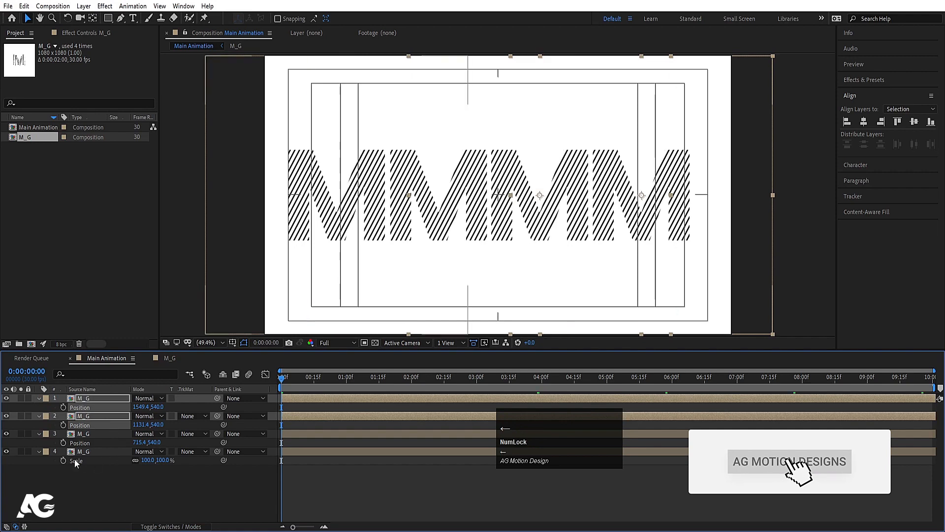
Duplicate the M_G composition in the project, rename the copy O_O, and open it
click(66, 471)
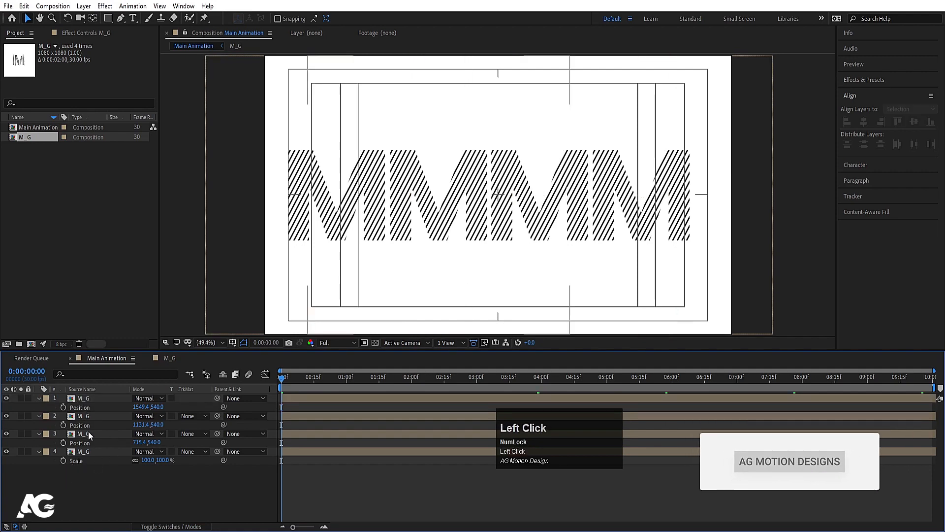
click(29, 137)
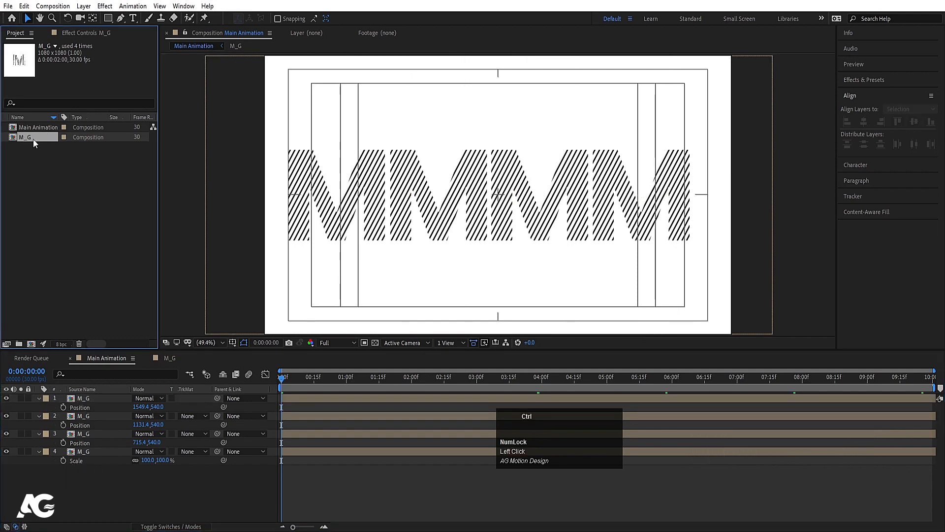
key(ctrl+d)
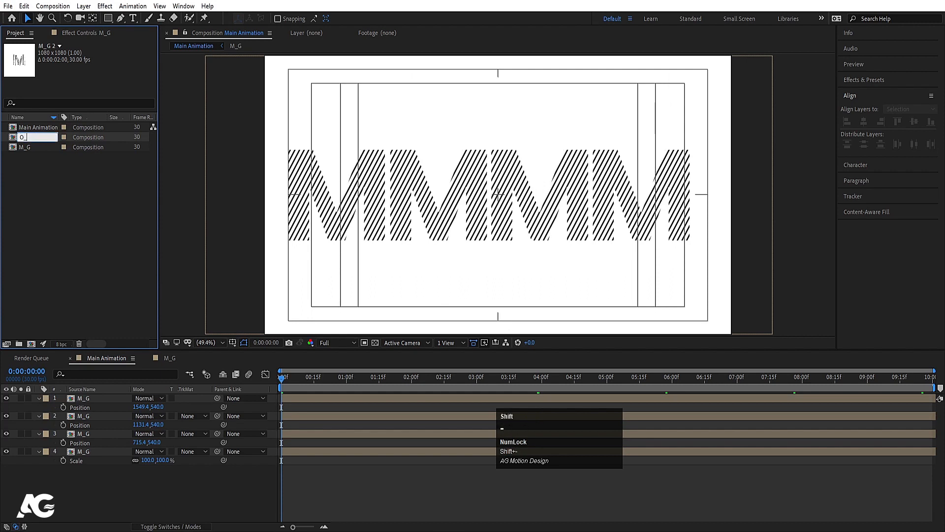
key(Return)
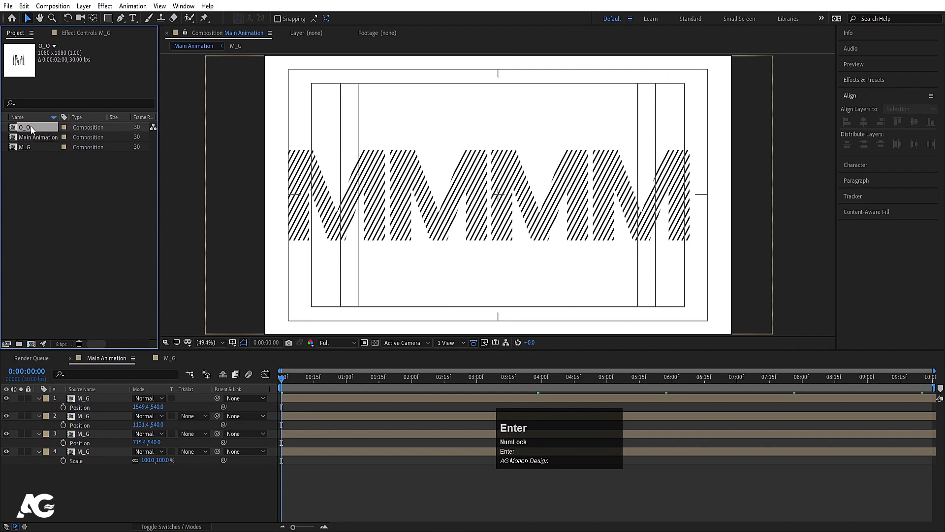
double_click(25, 127)
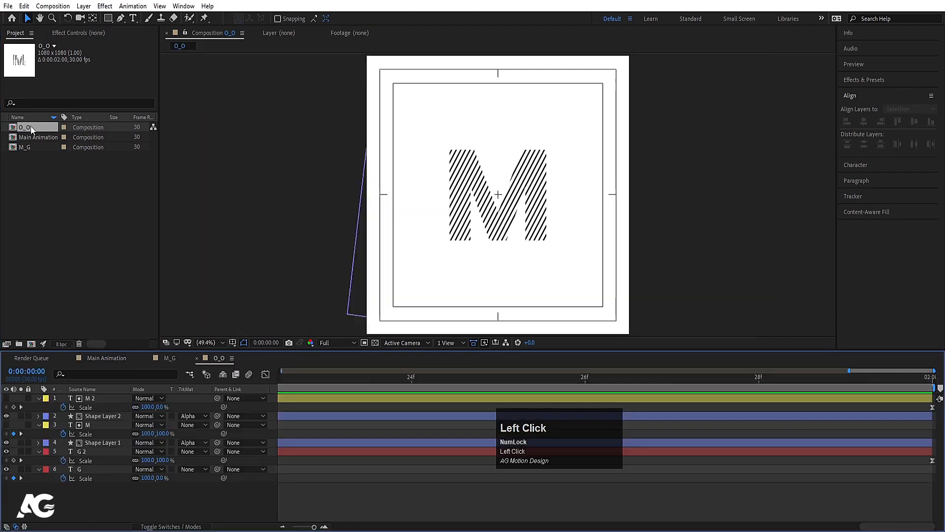
Replace the text of the striped M layer that starts at the first frame with the letter O
click(74, 468)
click(283, 376)
key(j)
key(minus)
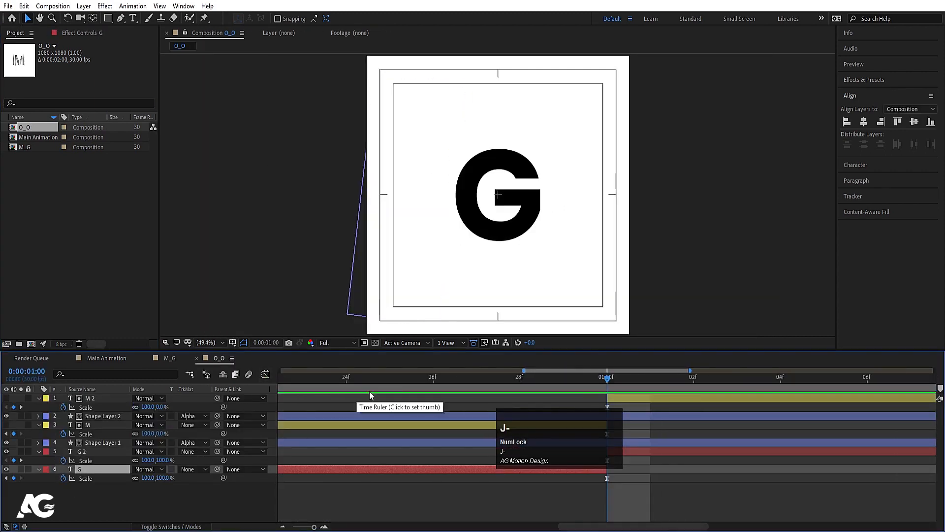
key(minus)
key(minus)
key(minus)
key(minus)
key(minus)
key(minus)
key(minus)
key(minus)
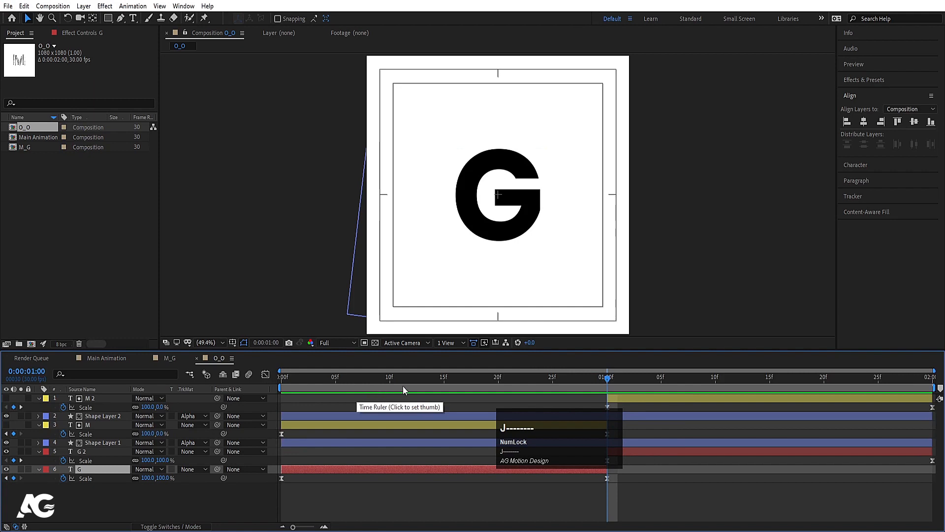
drag(358, 371, 196, 374)
drag(298, 383, 150, 385)
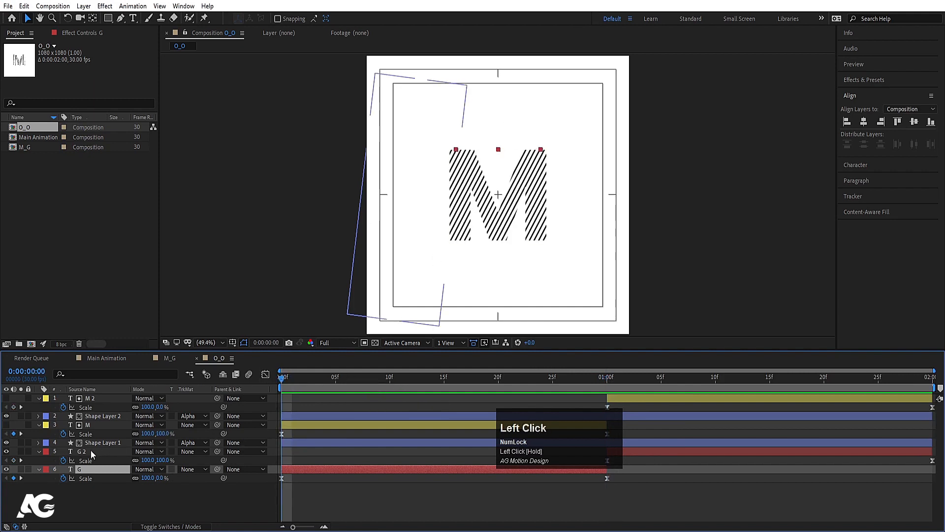
click(96, 423)
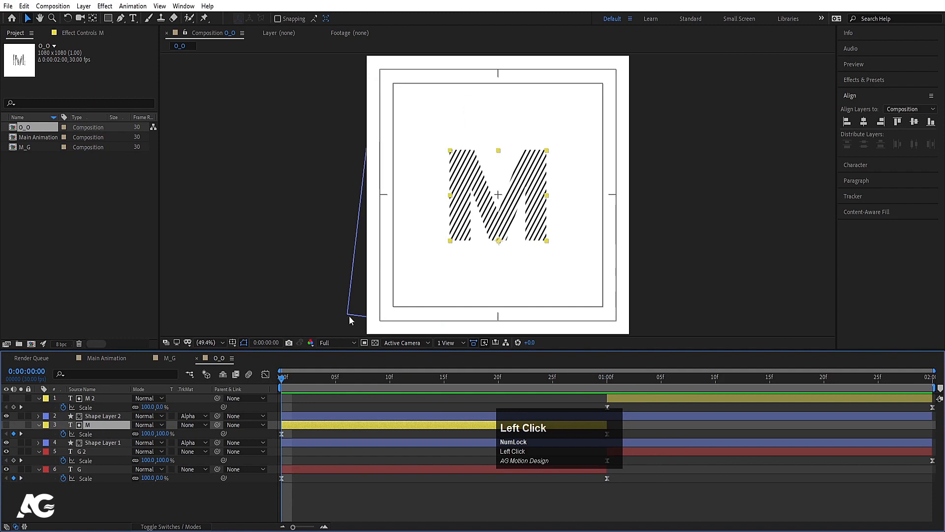
key(ctrl+t)
click(498, 198)
key(ctrl+a)
text(O)
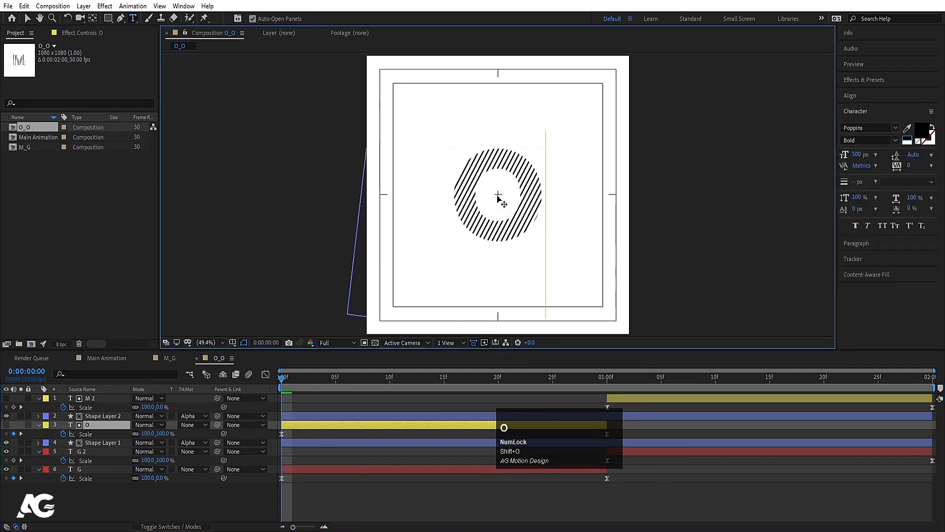
Replace the text of the solid G layer in the first half of the O_O timeline with the letter O
click(90, 398)
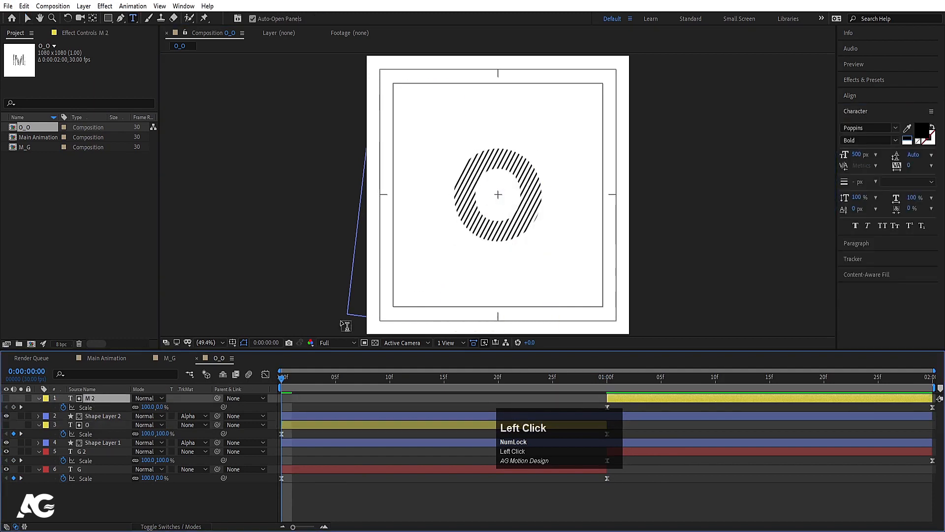
click(97, 468)
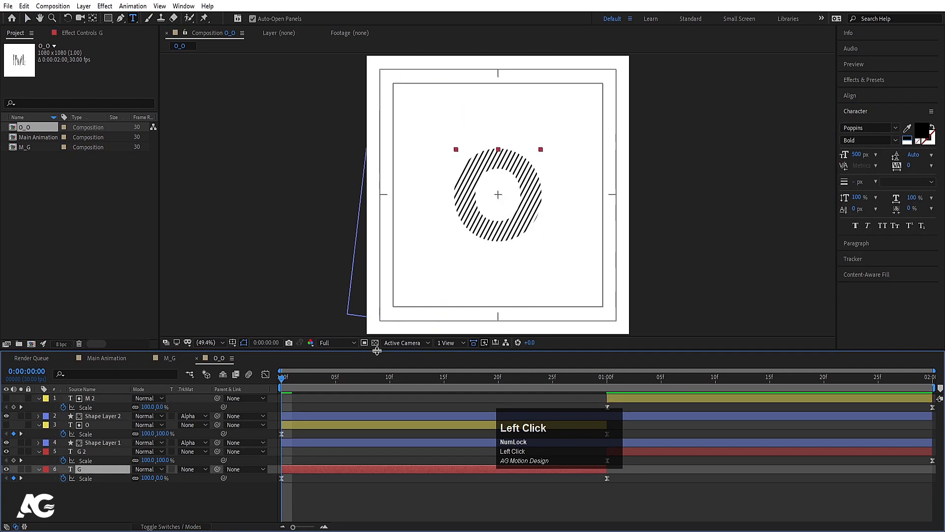
drag(368, 380, 455, 394)
click(511, 188)
key(ctrl+a)
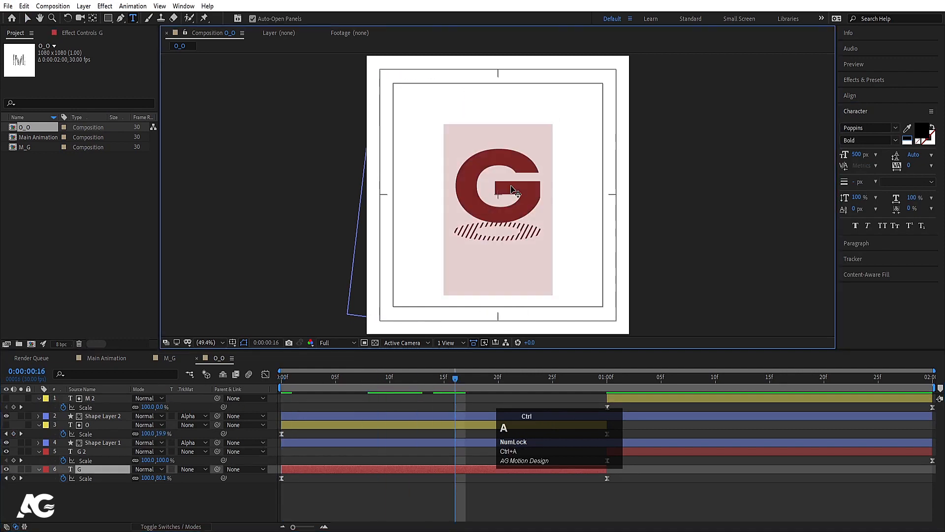
text(O)
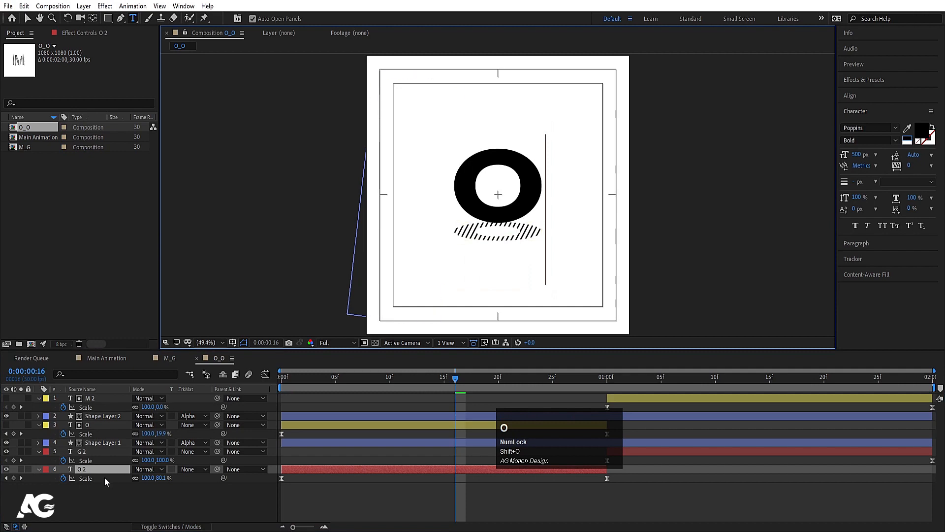
Replace the text of the G 2 layer in the second half of the timeline with the letter O
click(84, 452)
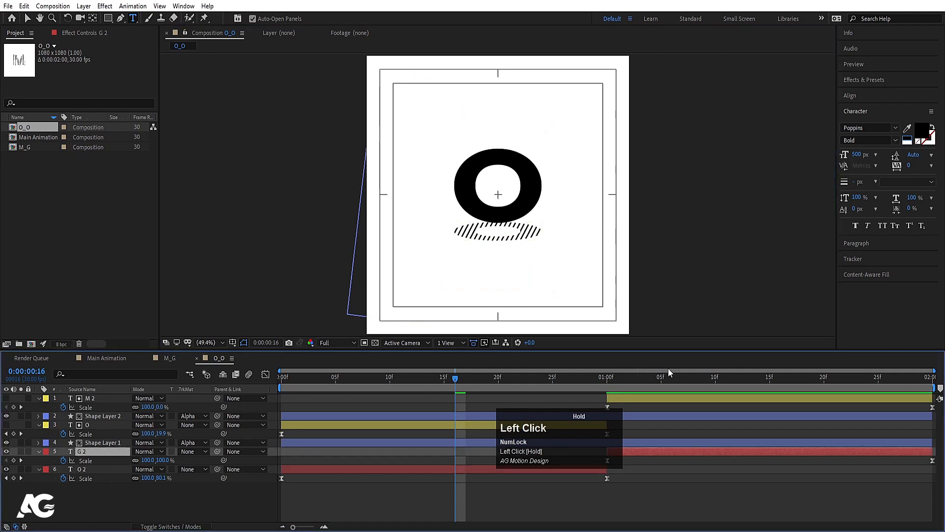
drag(646, 377, 651, 377)
click(530, 216)
key(ctrl+a)
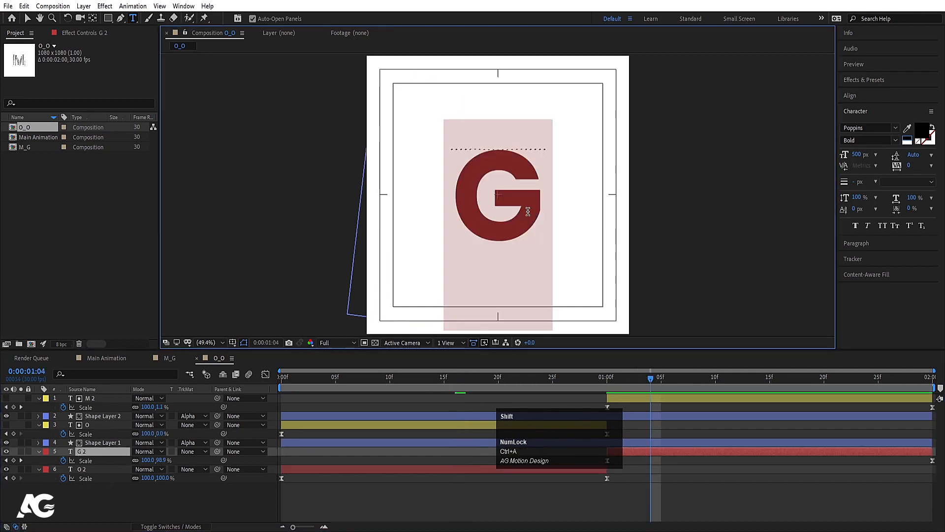
text(O)
Replace the text of the striped M 2 layer in the second half of the timeline with the letter O
click(90, 399)
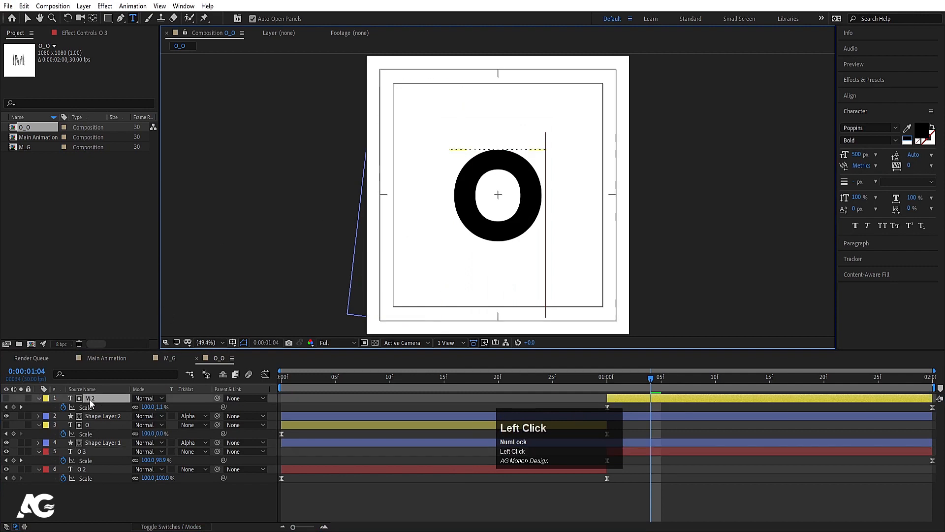
click(691, 378)
drag(691, 378, 781, 379)
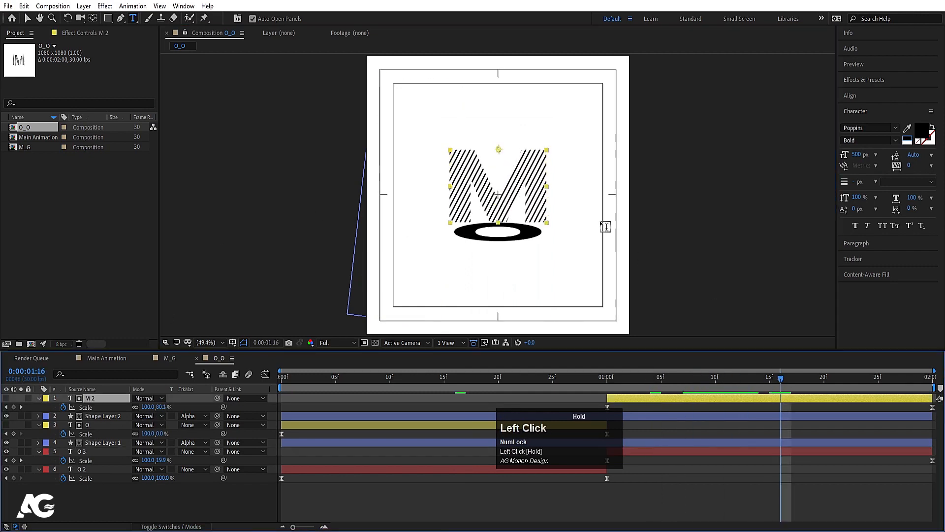
click(531, 179)
key(ctrl+a)
text(O)
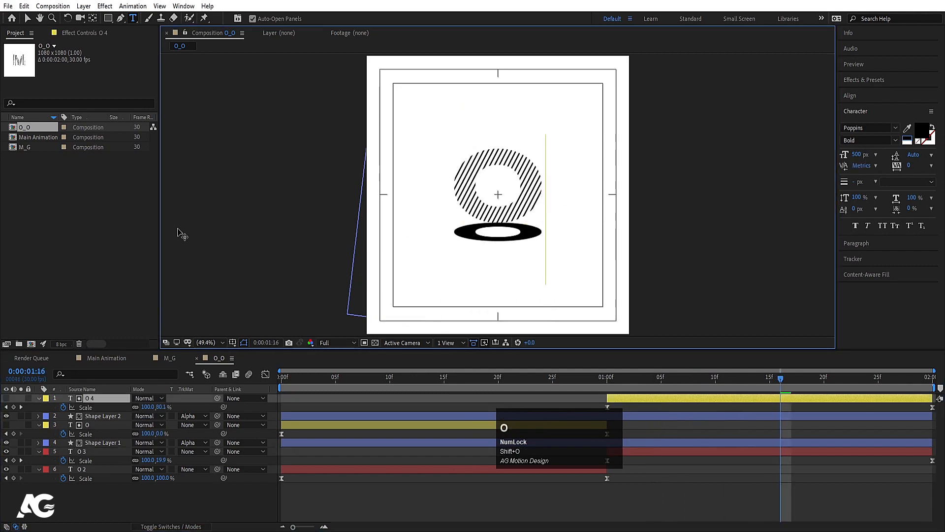
Return to Main Animation and swap the second letter's M_G layer source for the O_O composition
click(116, 515)
click(116, 362)
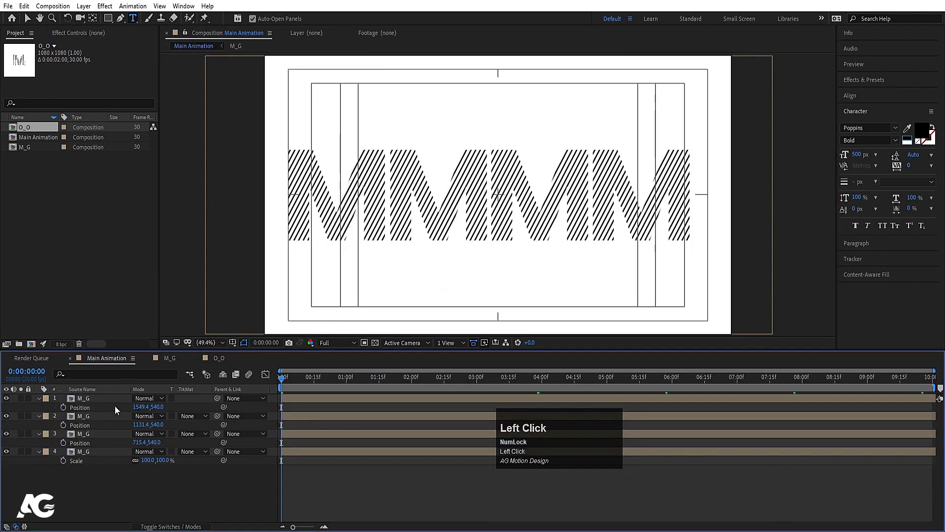
click(6, 452)
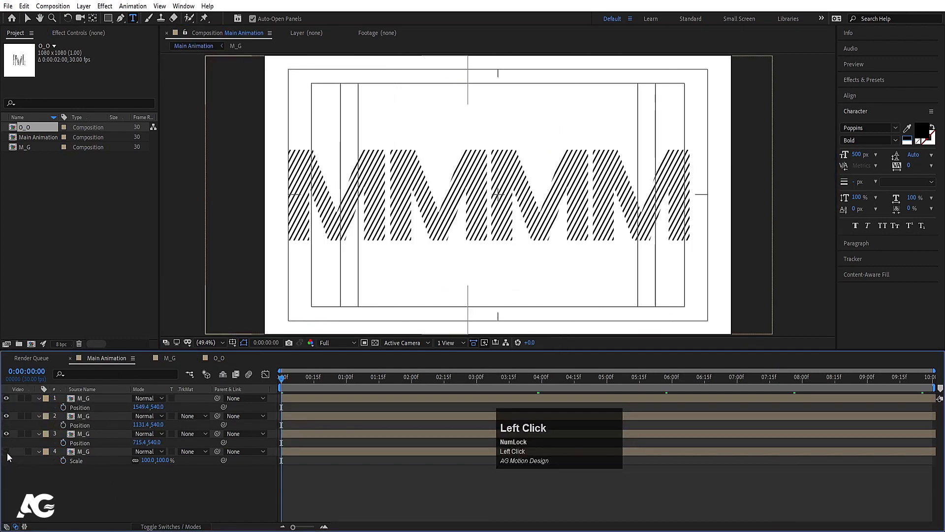
click(7, 453)
click(117, 437)
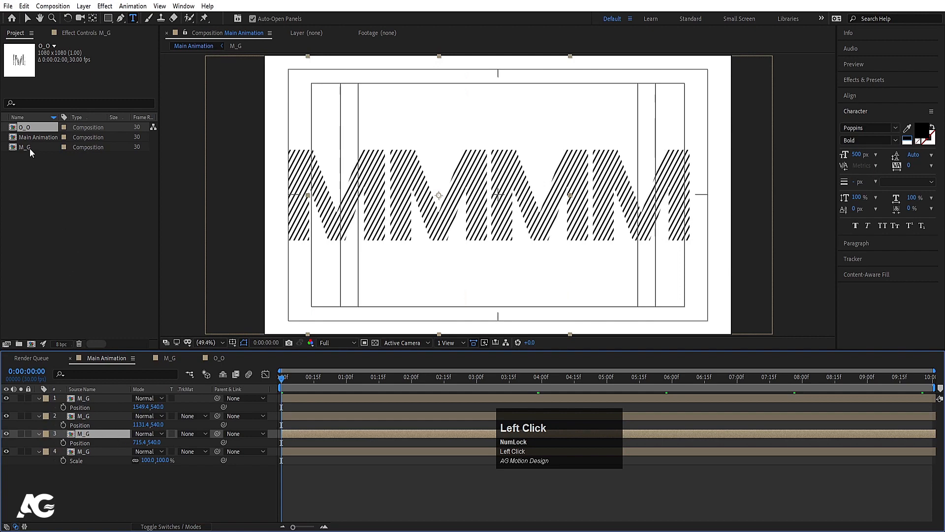
drag(26, 128, 101, 432)
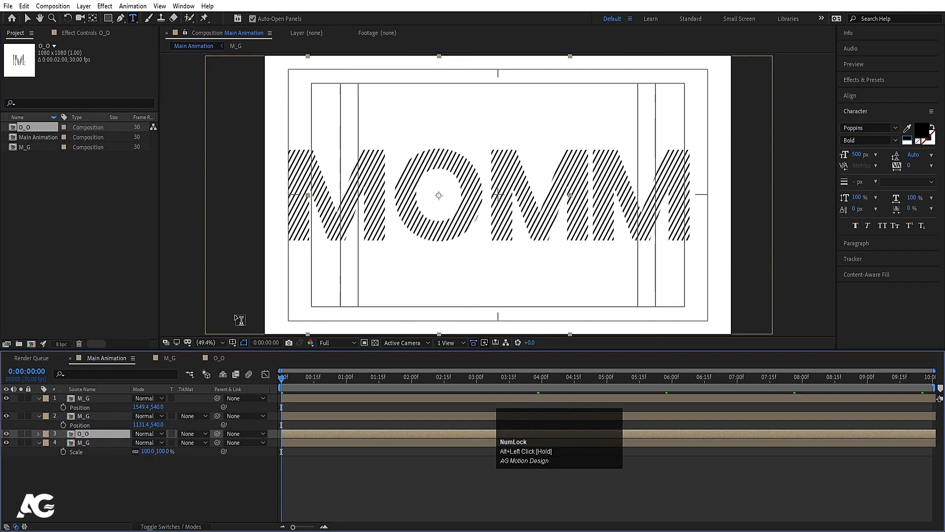
Duplicate the O_O composition and swap the third letter's M_G layer source for the O_O 2 copy
click(90, 417)
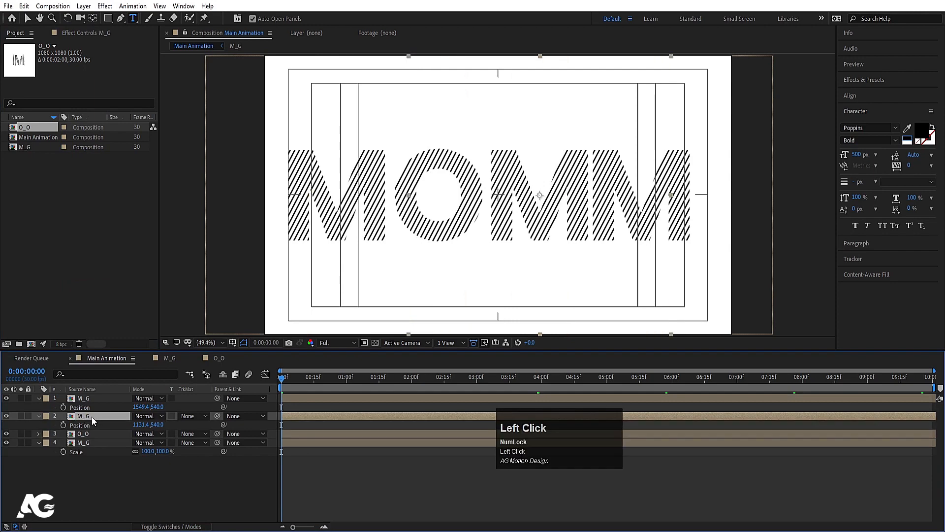
click(24, 129)
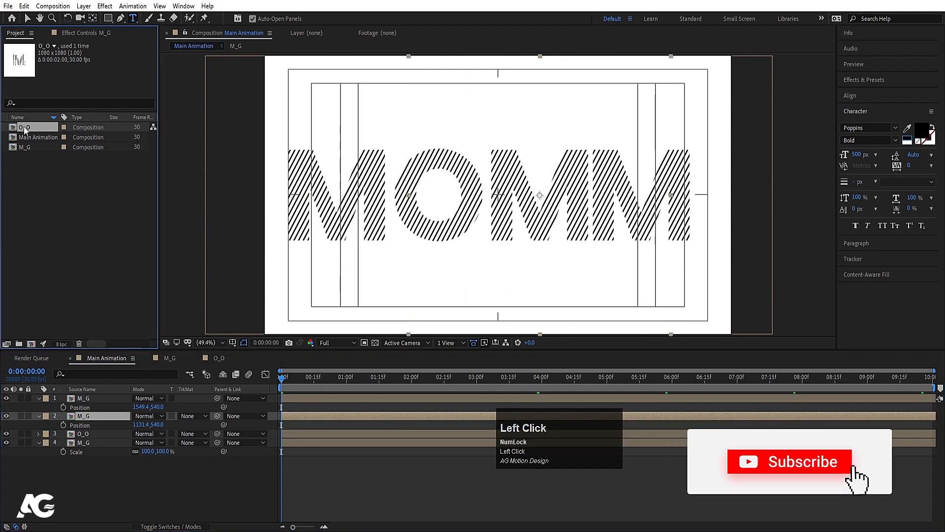
key(ctrl+d)
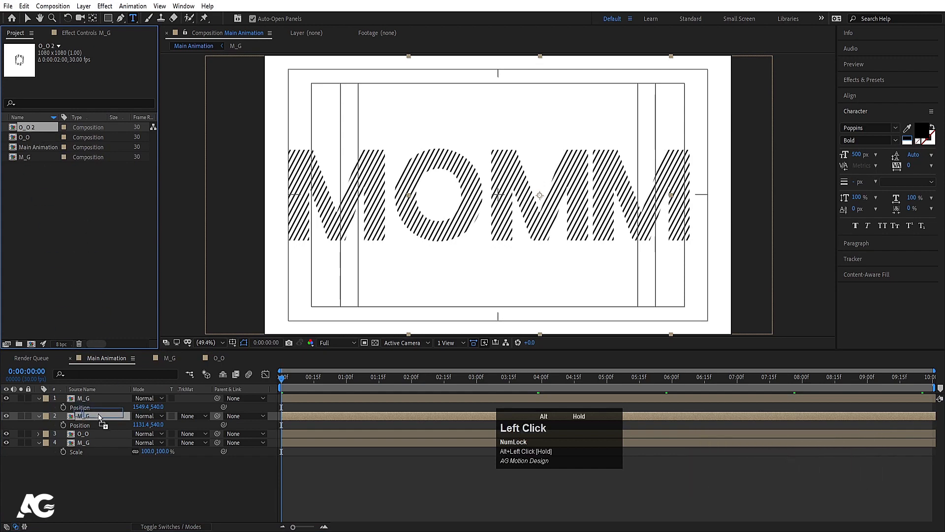
drag(99, 417, 106, 416)
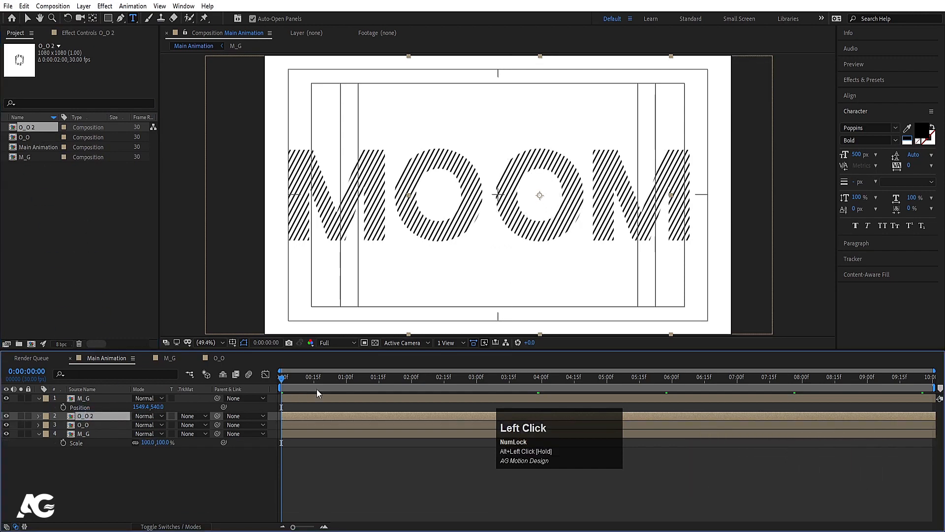
Preview the four-letter morph in Main Animation and return to the first frame
key(space)
key(space)
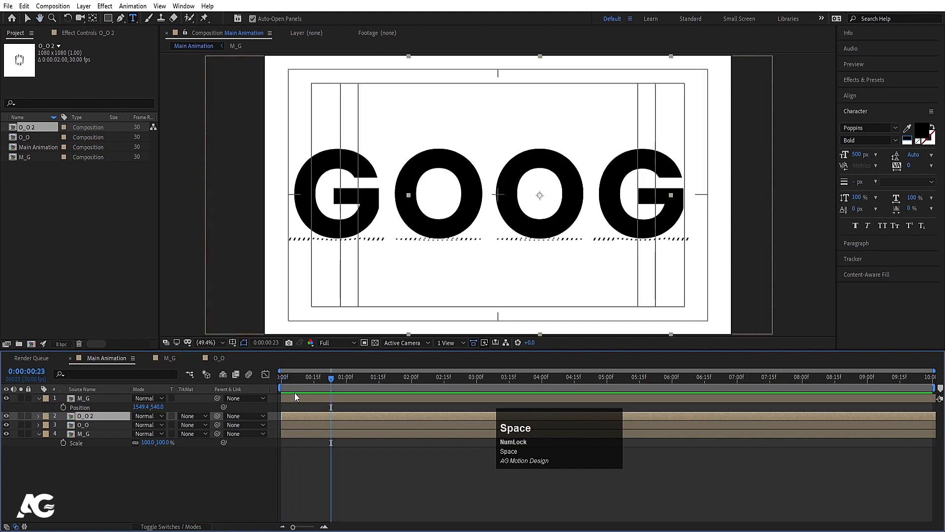
key(space)
key(space)
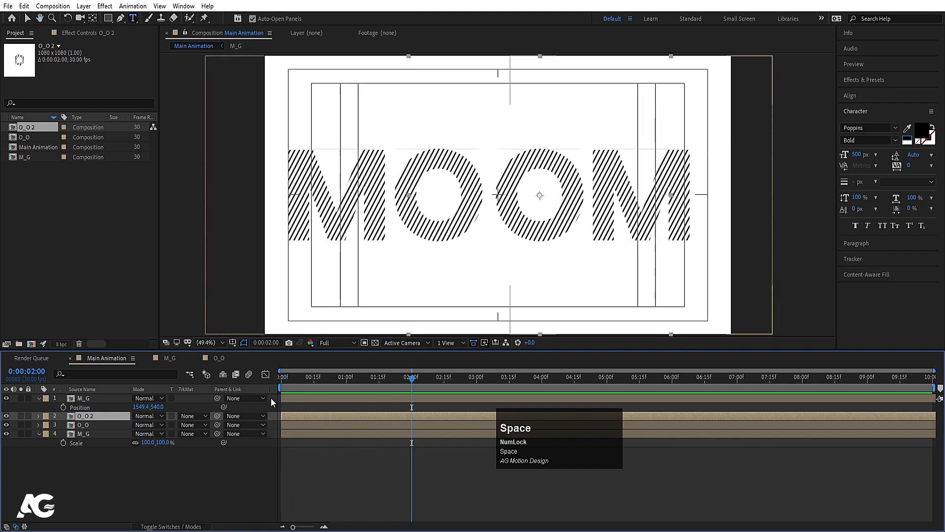
click(281, 378)
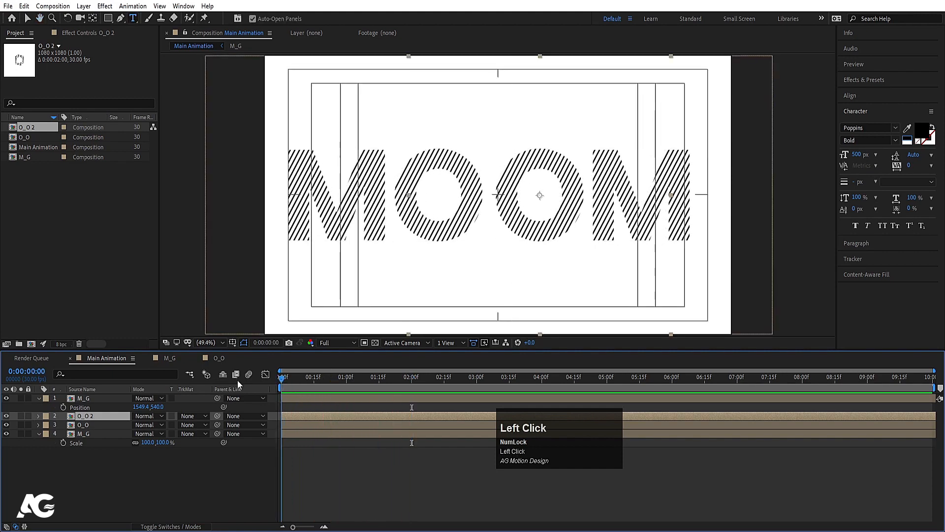
Duplicate the O_O 2 composition, rename the copy D_D, and open it
click(22, 129)
key(ctrl+d)
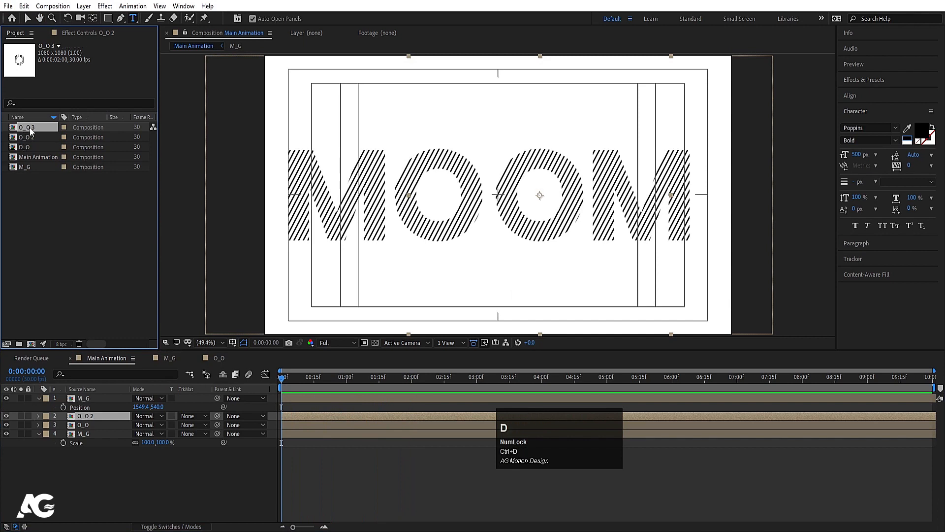
key(Return)
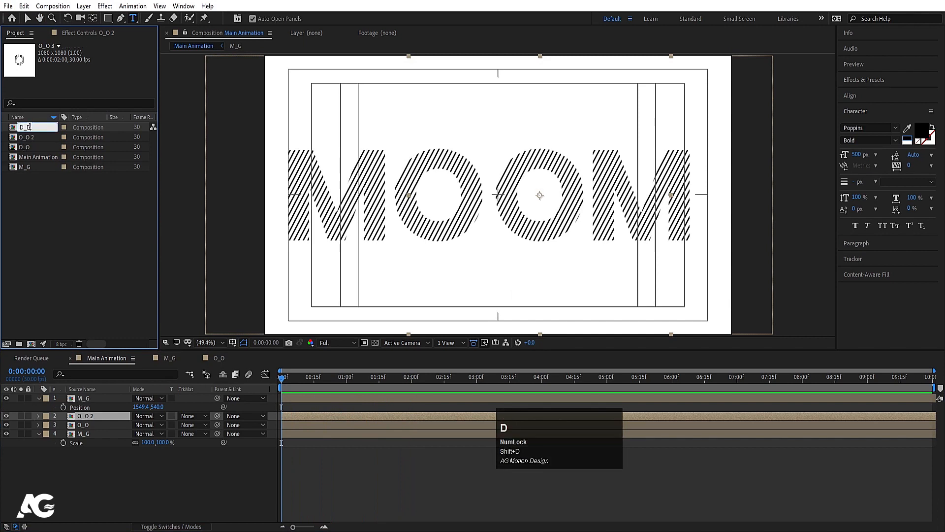
key(Return)
double_click(32, 168)
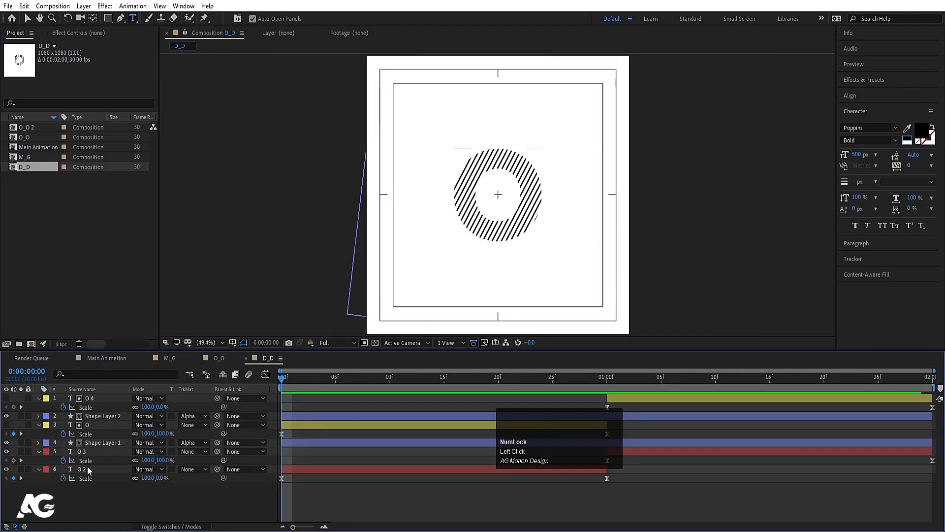
Replace the text of the solid O 2 layer in the first half of the D_D timeline with the letter D
click(88, 470)
key(space)
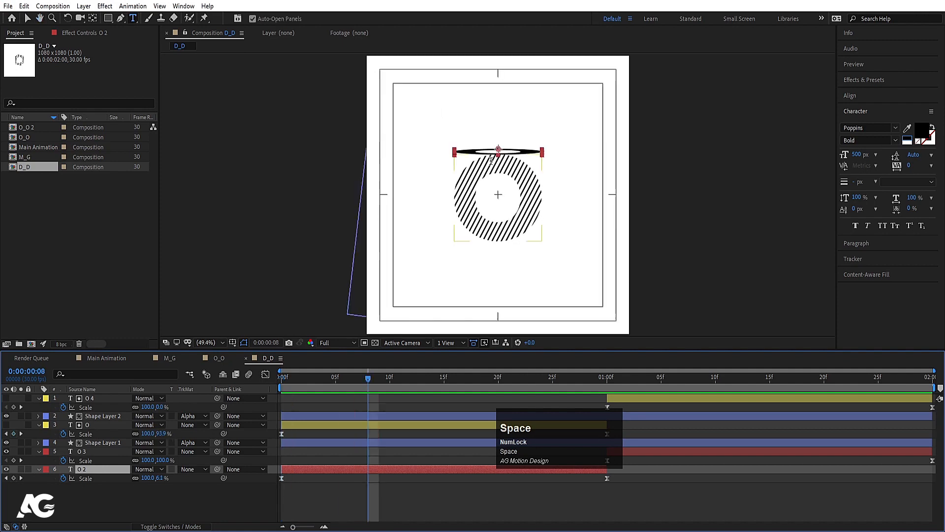
click(494, 152)
key(ctrl+a)
text(D)
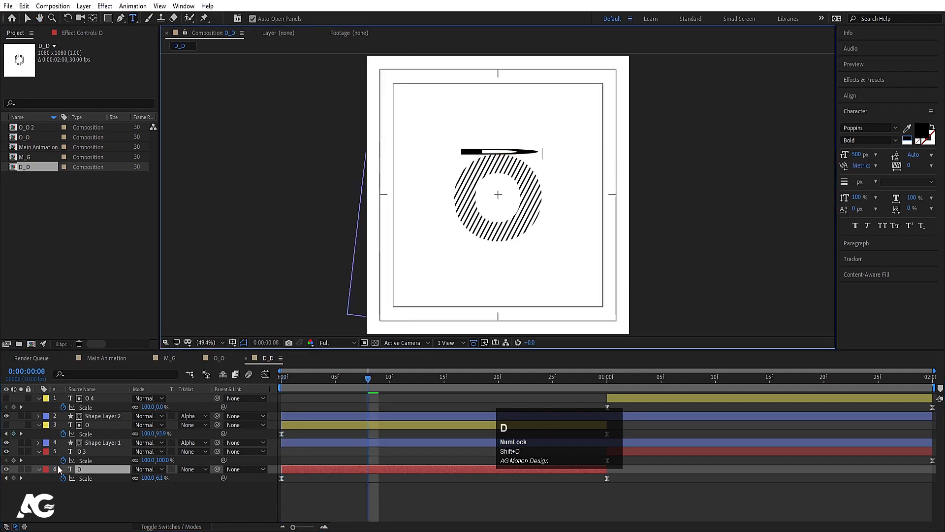
Replace the text of the striped letter's O matte layer in the first half of the D_D timeline with D
click(89, 452)
click(494, 205)
key(ctrl+a)
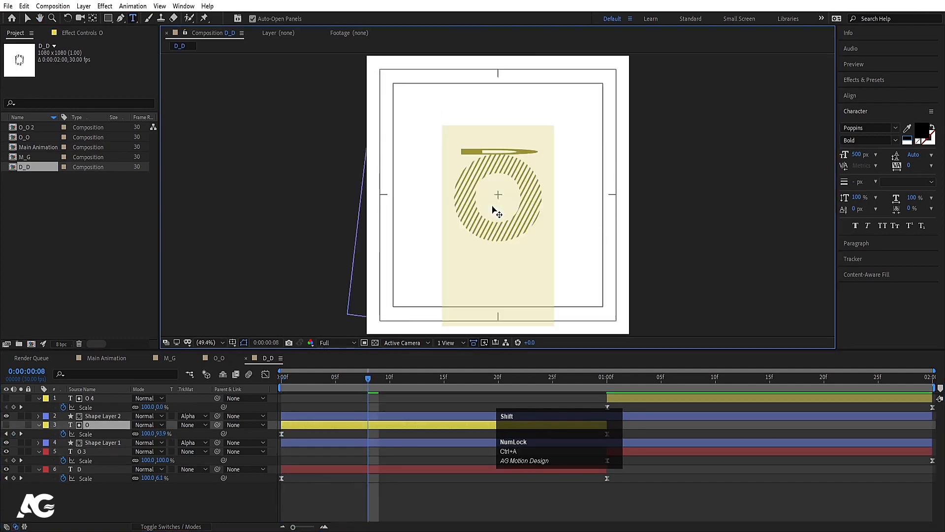
text(D)
click(131, 500)
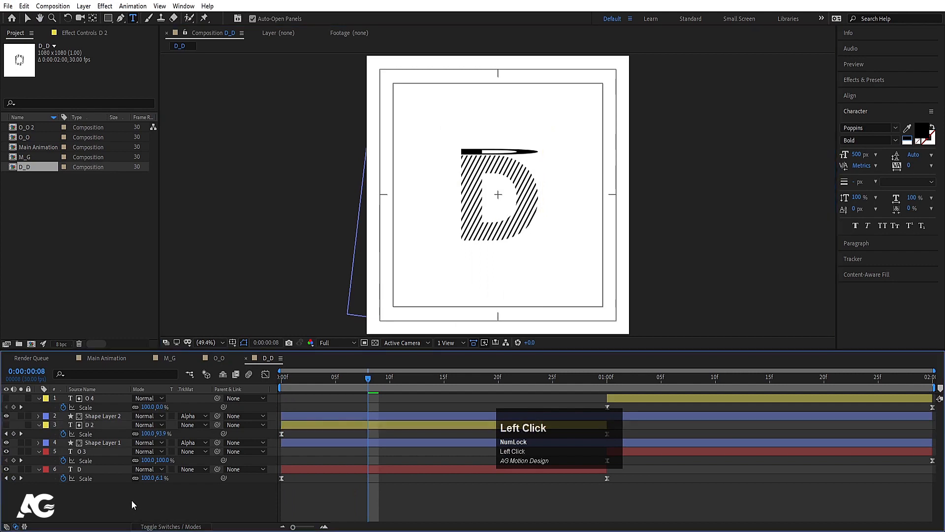
Replace the text of the solid O 3 layer in the second half of the D_D timeline with D
click(89, 452)
drag(660, 379, 715, 379)
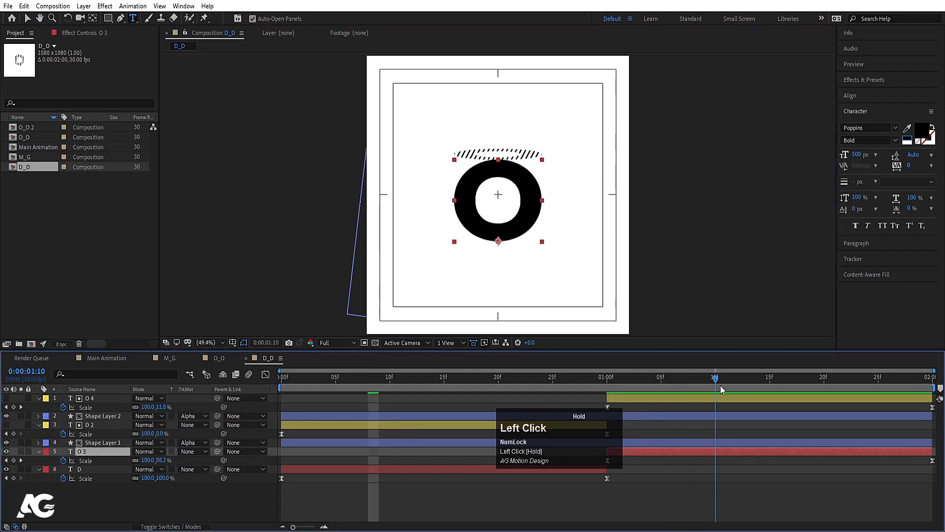
click(492, 197)
key(ctrl+a)
text(D)
Replace the text of the O 4 matte layer in the second half of the D_D timeline with D
click(88, 398)
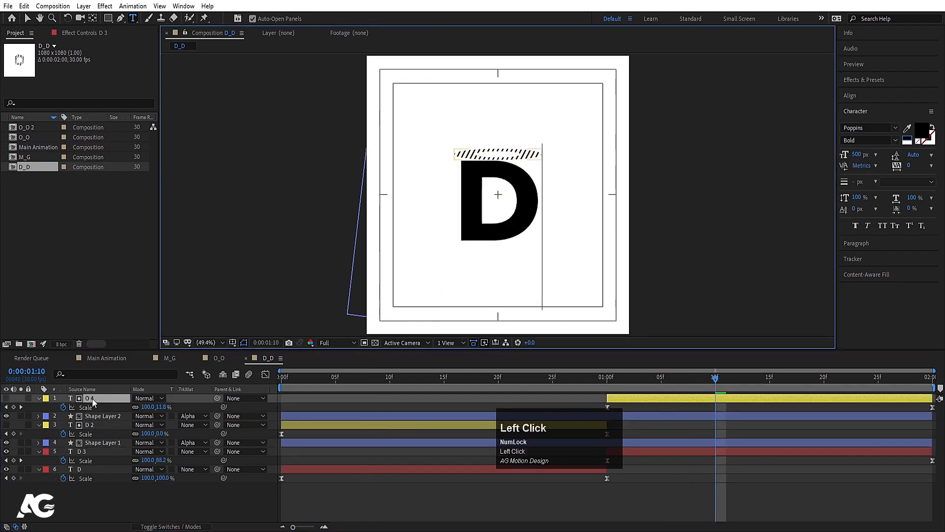
click(473, 158)
key(ctrl+a)
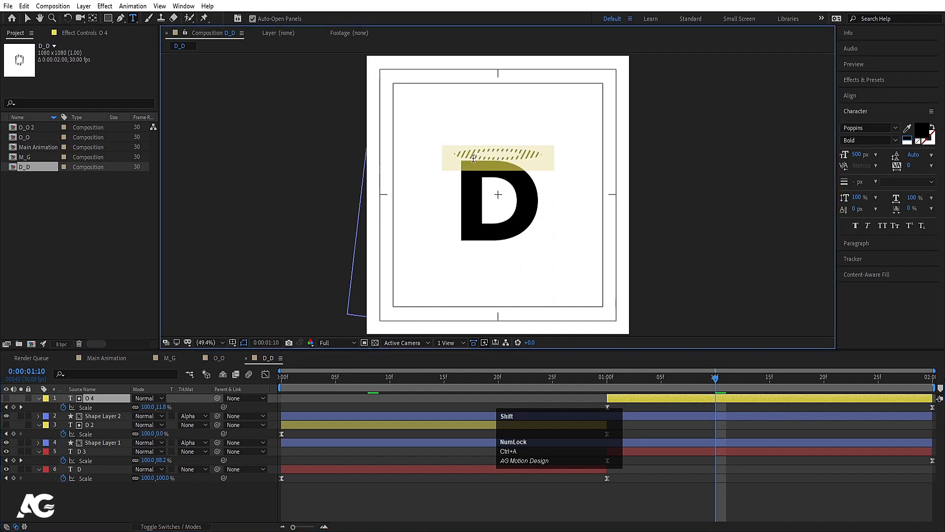
text(D)
click(136, 498)
In Main Animation, swap the fourth letter's M_G layer source for the D_D composition
click(108, 358)
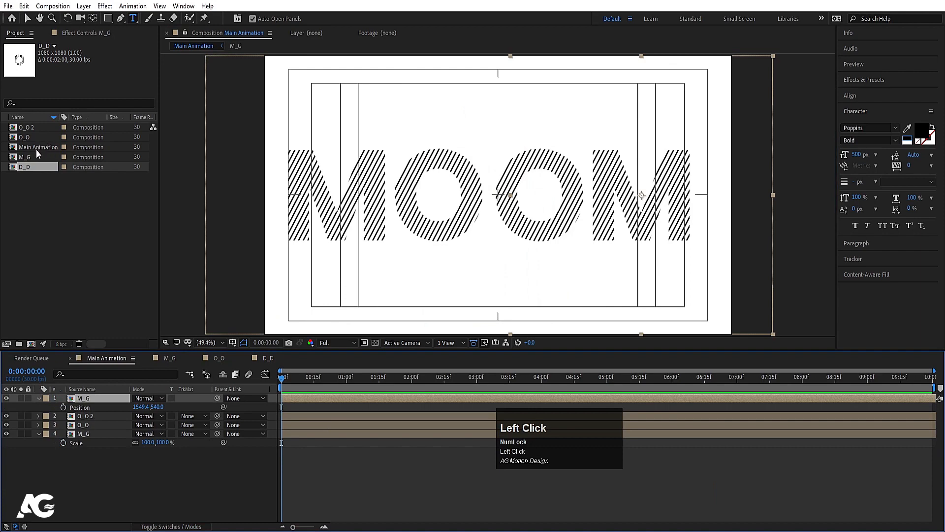
drag(25, 167, 70, 260)
drag(112, 399, 112, 398)
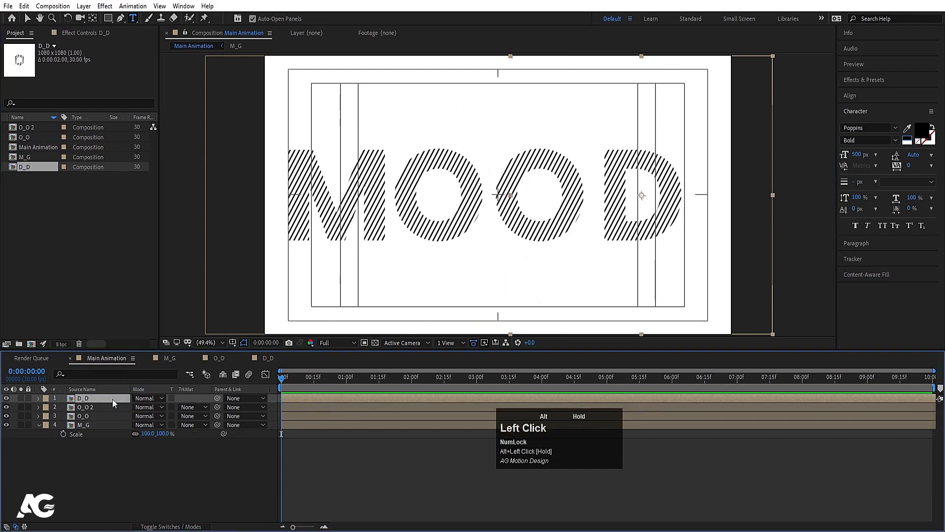
Preview the MOOD-to-GOOD morph in Main Animation from the first frame
key(space)
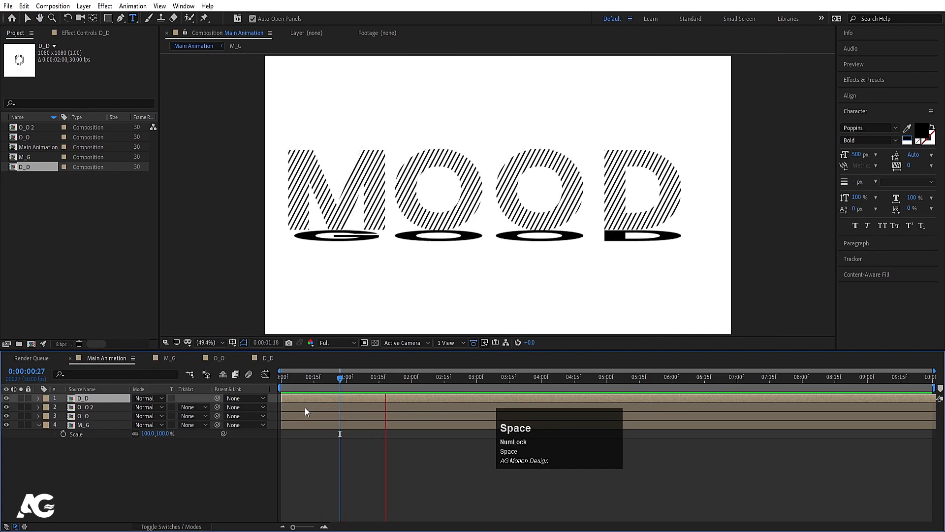
key(space)
click(251, 383)
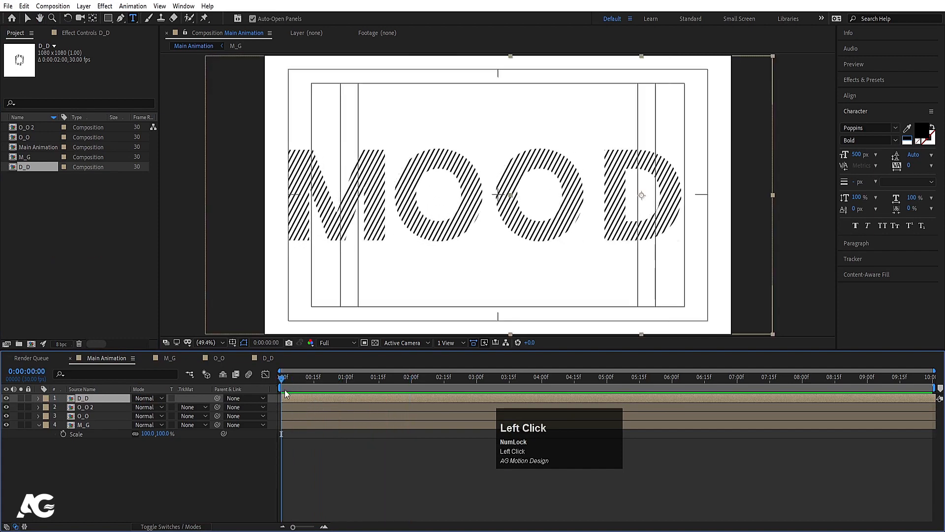
key(space)
key(space)
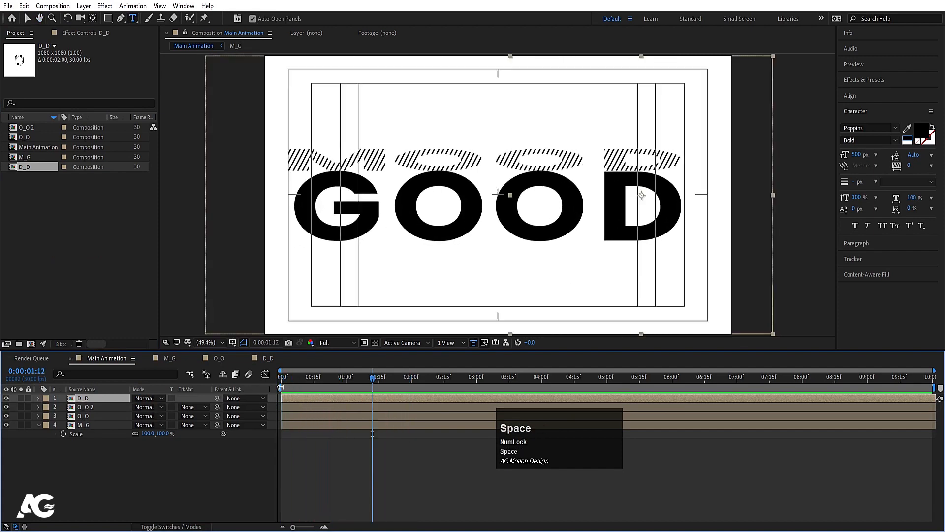
Scale all four letter layers in Main Animation to 76% and reposition the row at the center of the frame
click(312, 378)
key(ctrl+a)
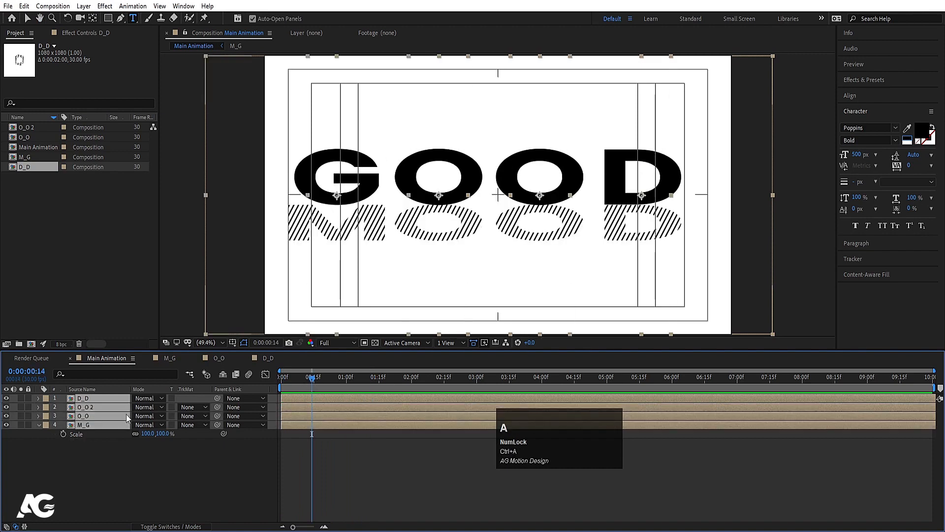
key(s)
drag(148, 407, 135, 406)
key(v)
mouse_move(428, 210)
mouse_down()
mouse_move(445, 221)
mouse_move(431, 210)
mouse_up()
key(space)
key(space)
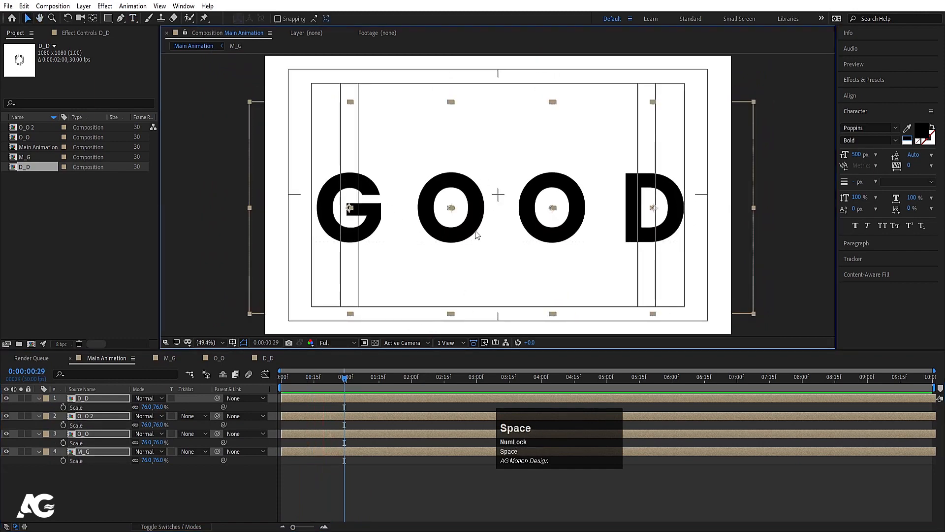
drag(477, 235, 477, 224)
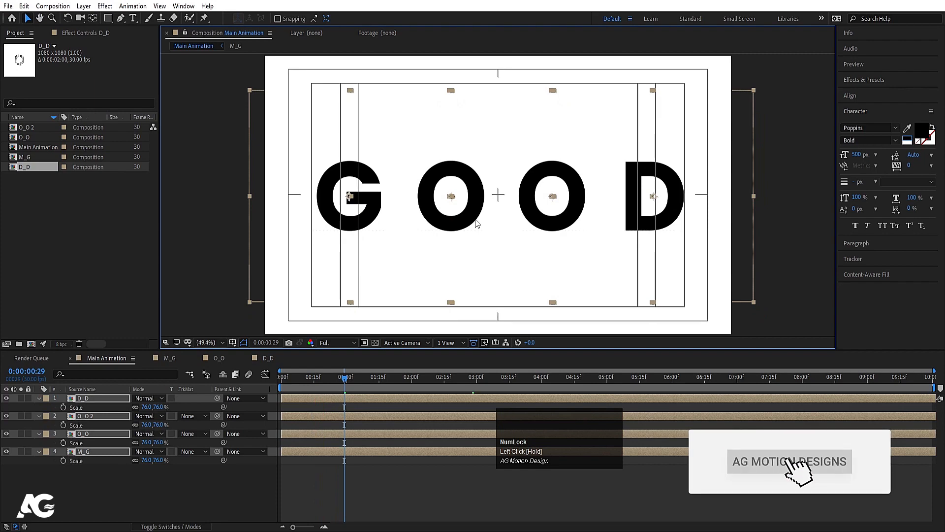
Preview the scaled and centered word animation from the first frame, with all layers deselected
drag(319, 379, 215, 388)
key(space)
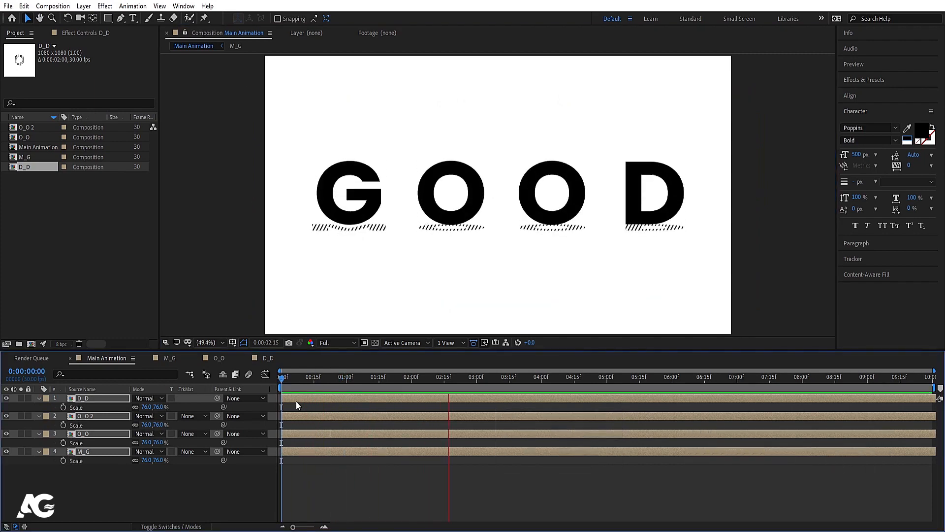
key(space)
click(302, 480)
drag(292, 380, 253, 382)
key(space)
key(space)
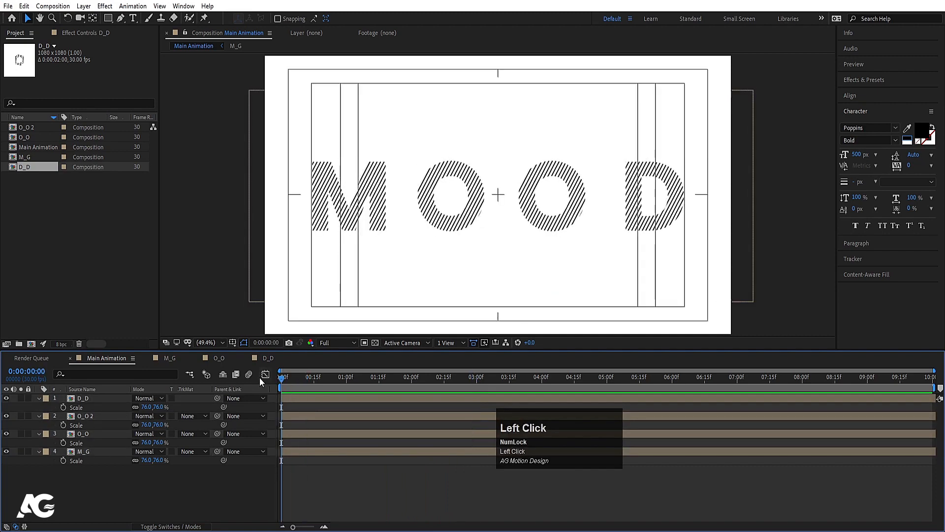
Shift the O_O layer in Main Animation so it starts at frame 10
key(equal)
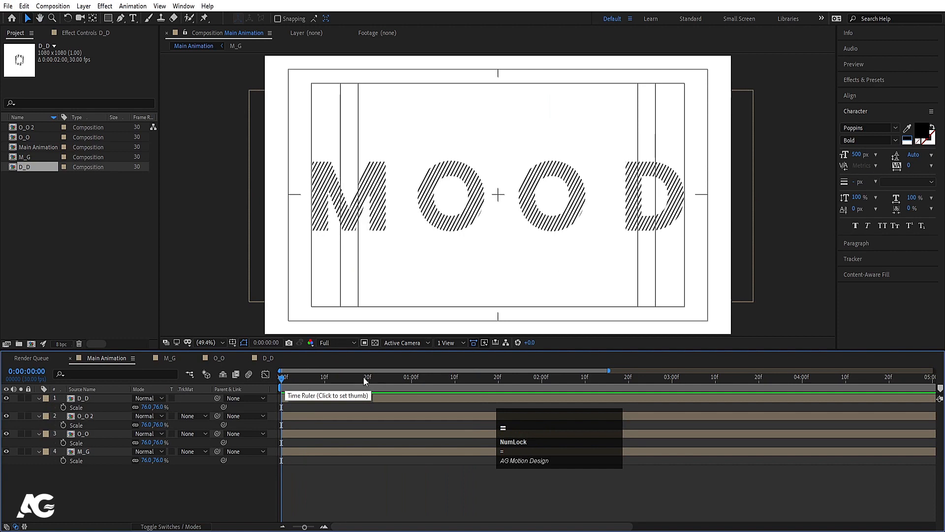
click(324, 378)
click(298, 431)
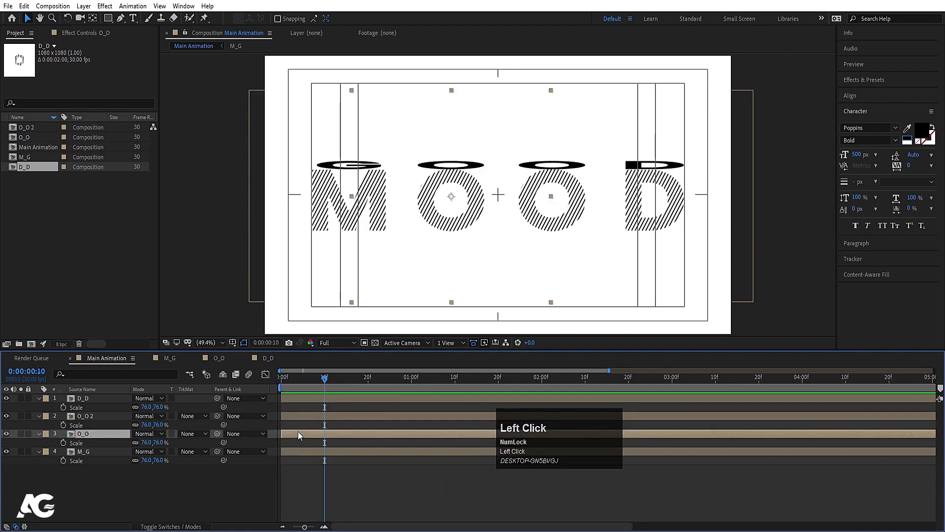
key(bracketleft)
Shift the O_O 2 layer to start at frame 20 and the D_D layer to start at 0:00:01:00
click(366, 378)
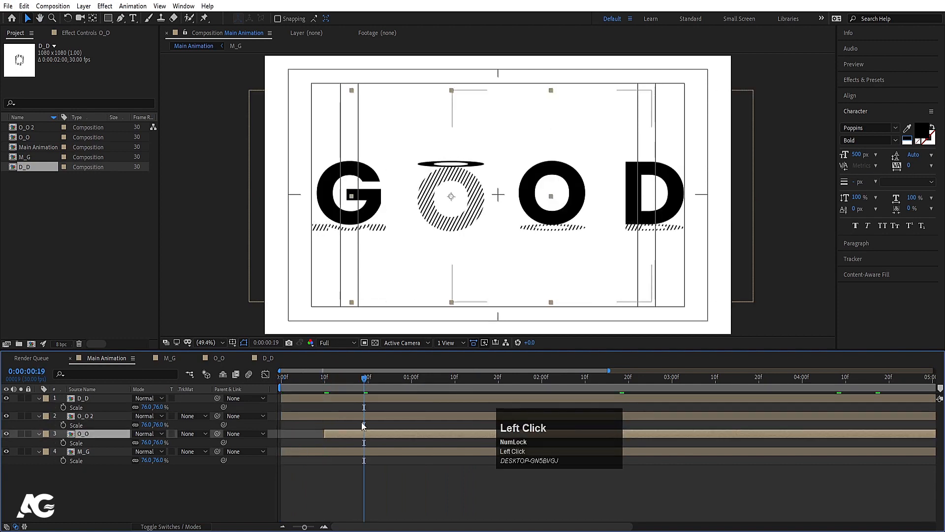
key(Page_Down)
click(366, 417)
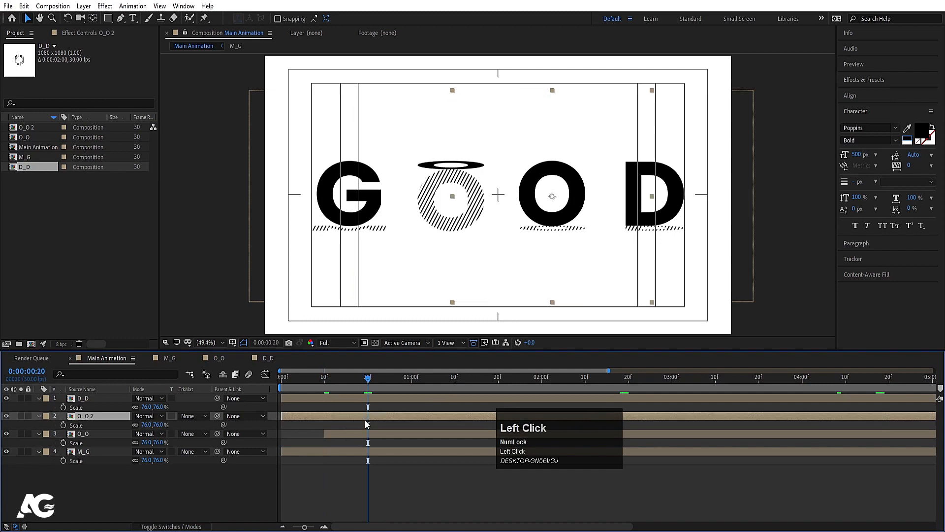
key(bracketleft)
click(411, 397)
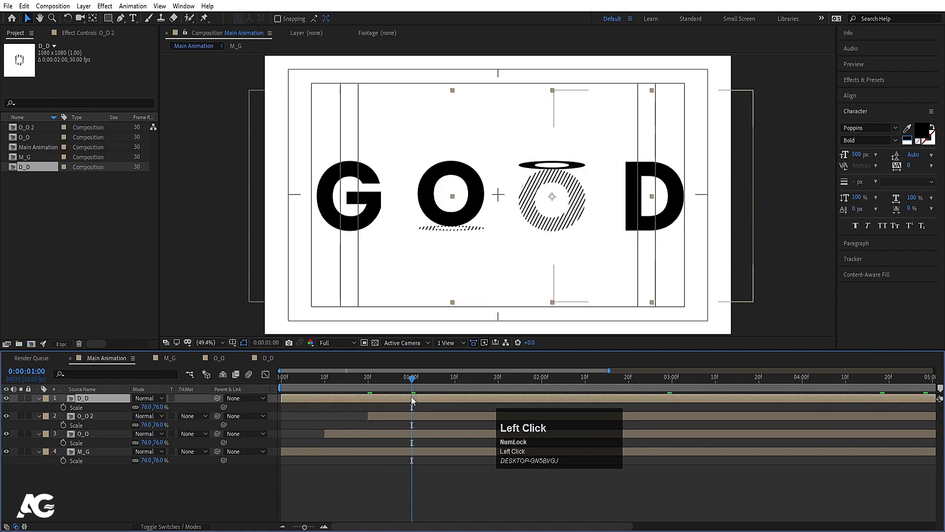
key(alt+[)
Preview the staggered letter animation in Main Animation
key(space)
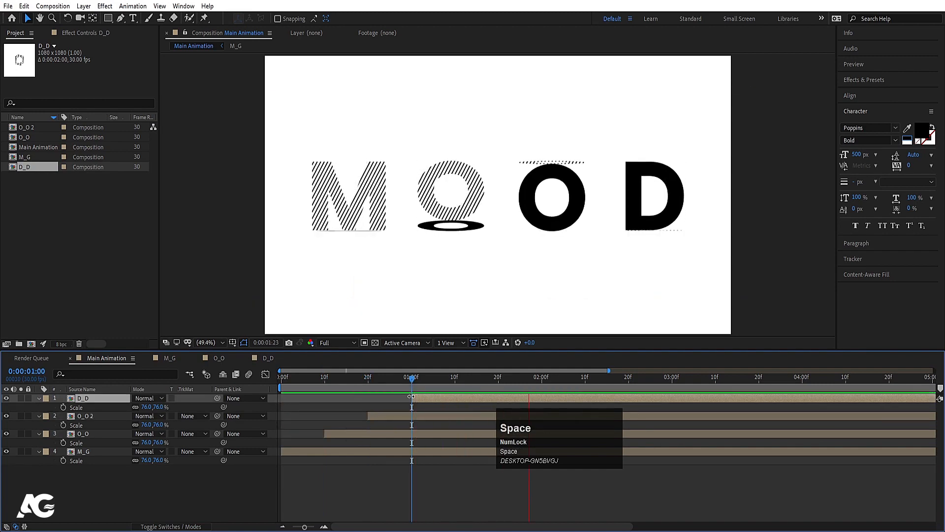
key(space)
key(space)
key(space)
key(space)
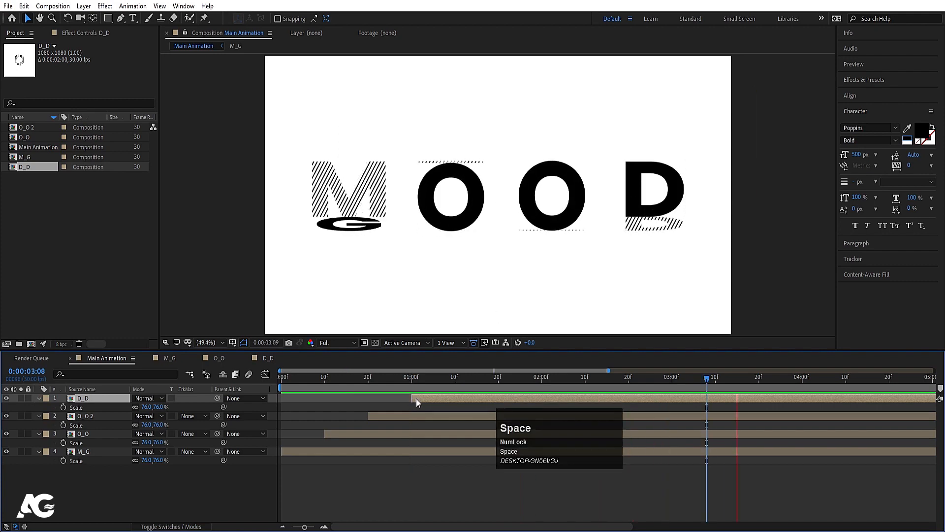
key(space)
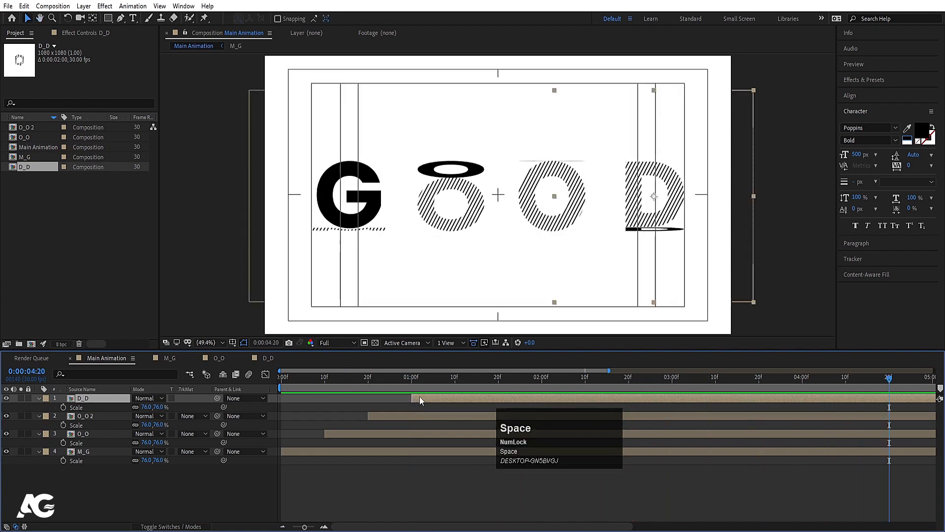
Trim the start of all four letter layers at 0:00:01:00 and move them to begin at the first frame
click(412, 378)
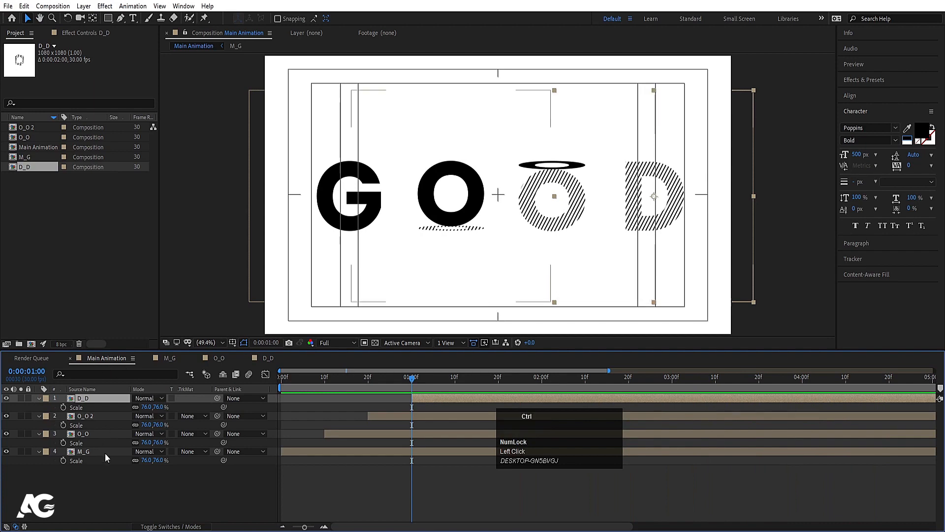
key(ctrl+a)
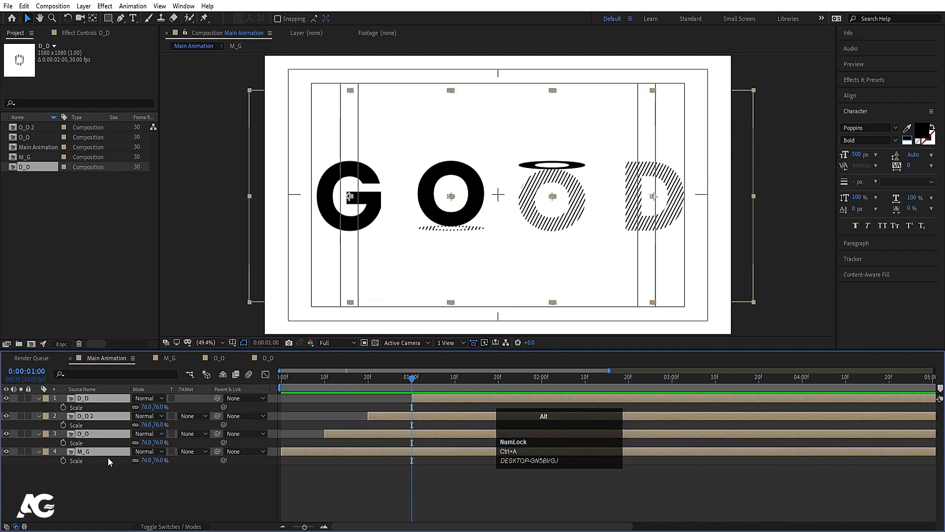
key(alt+bracketleft)
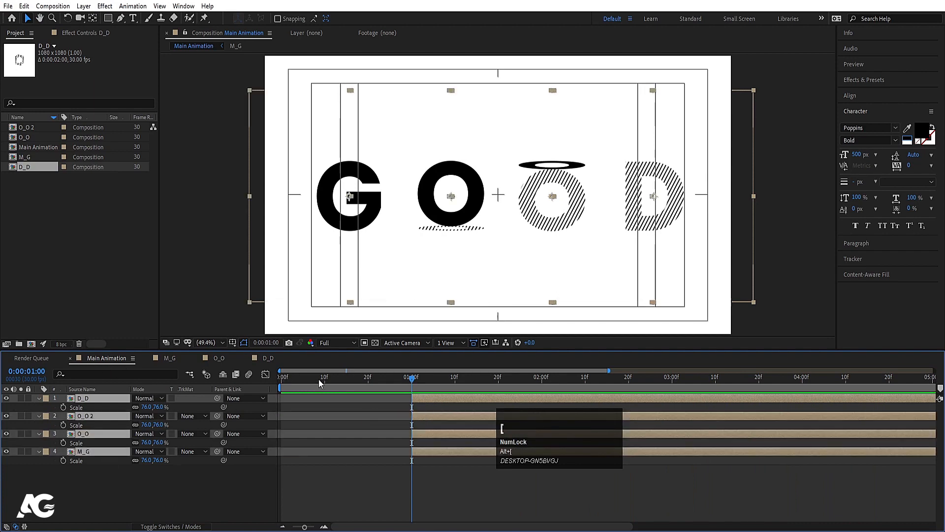
click(282, 378)
key(bracketleft)
key(minus)
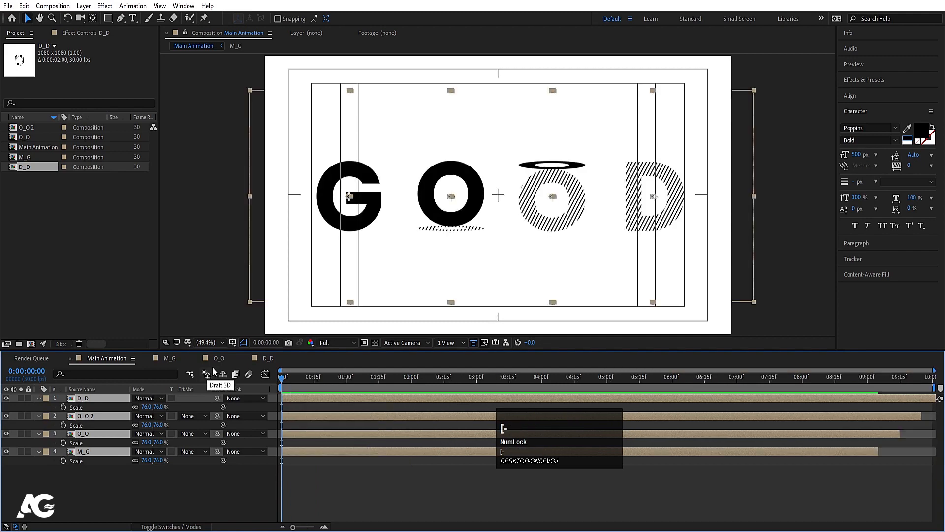
Preview the trimmed word animation and inspect the letter layers' keyframed properties
key(space)
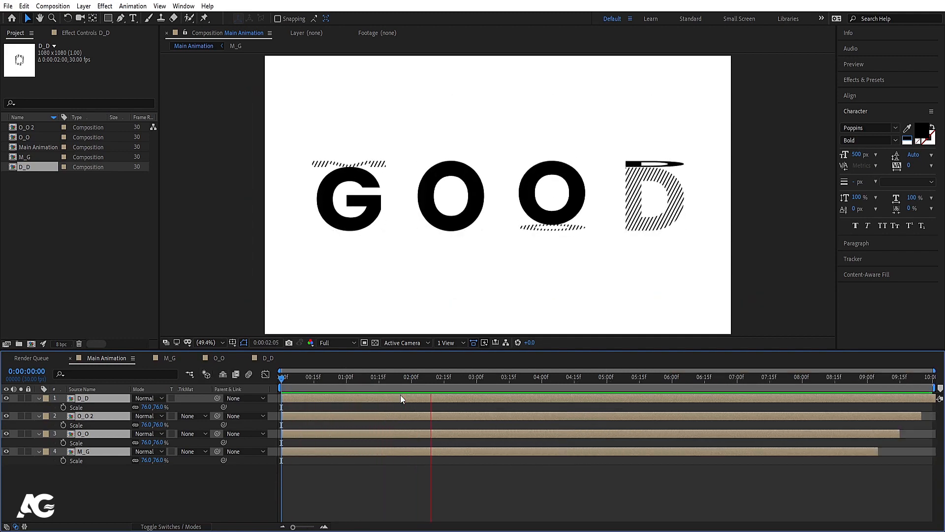
key(space)
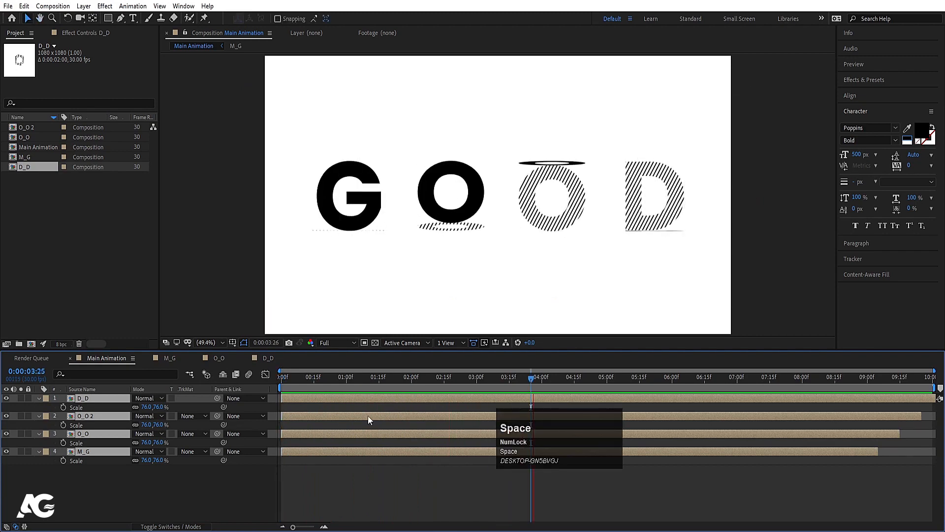
key(space)
key(u)
key(u)
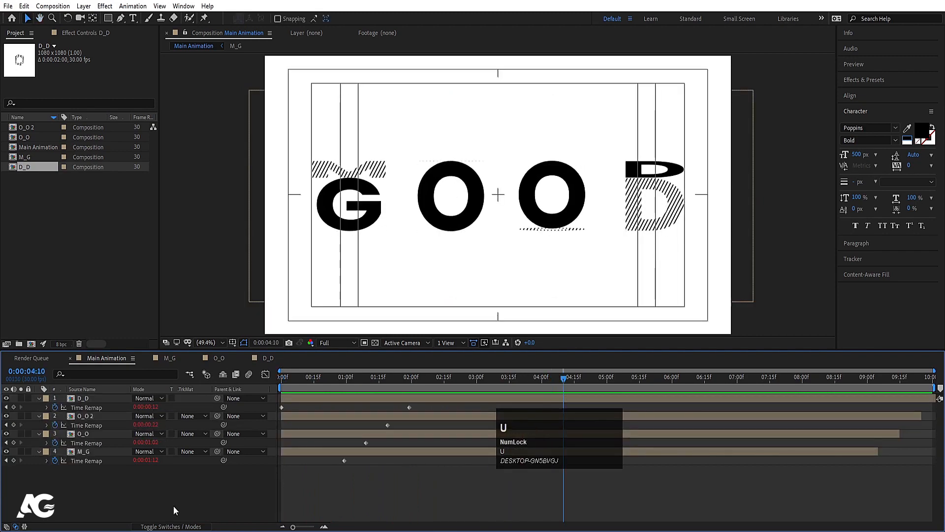
key(space)
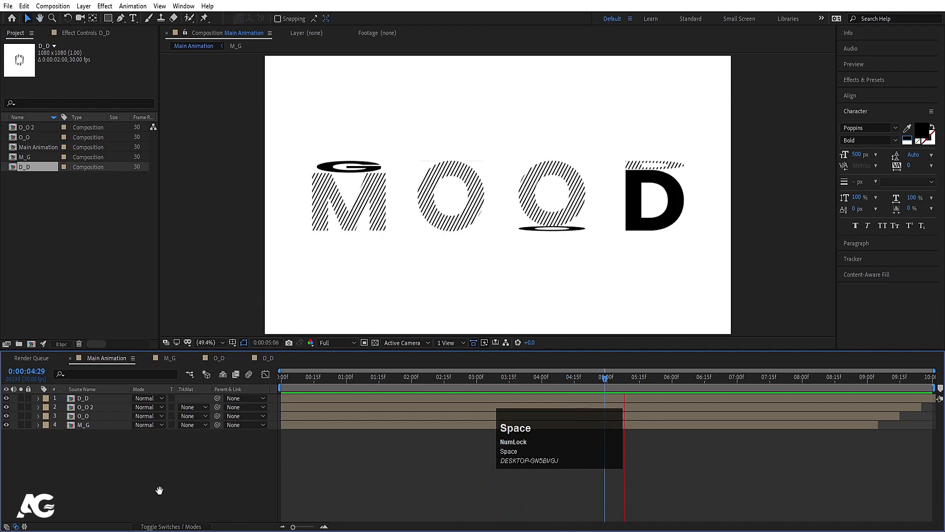
key(space)
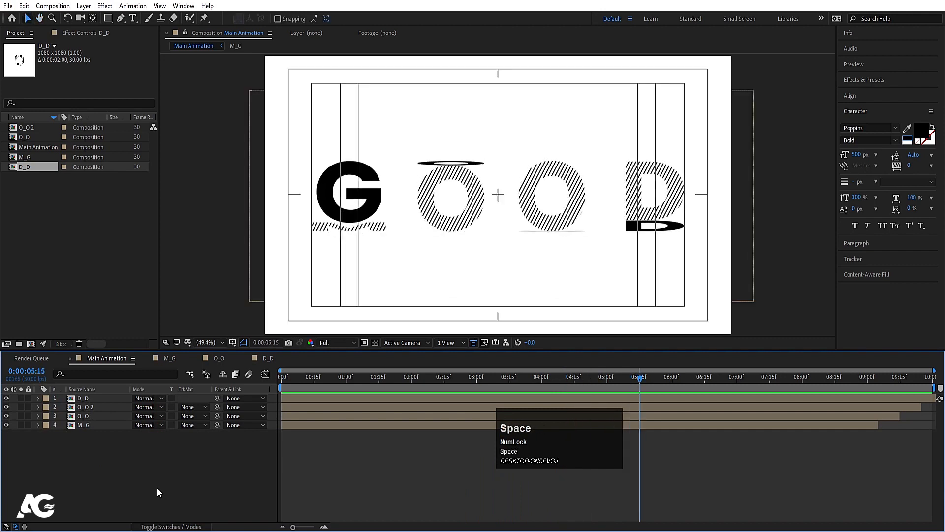
Close the M_G, O_O and D_D timelines, leaving only Main Animation open
click(147, 357)
click(146, 358)
click(147, 358)
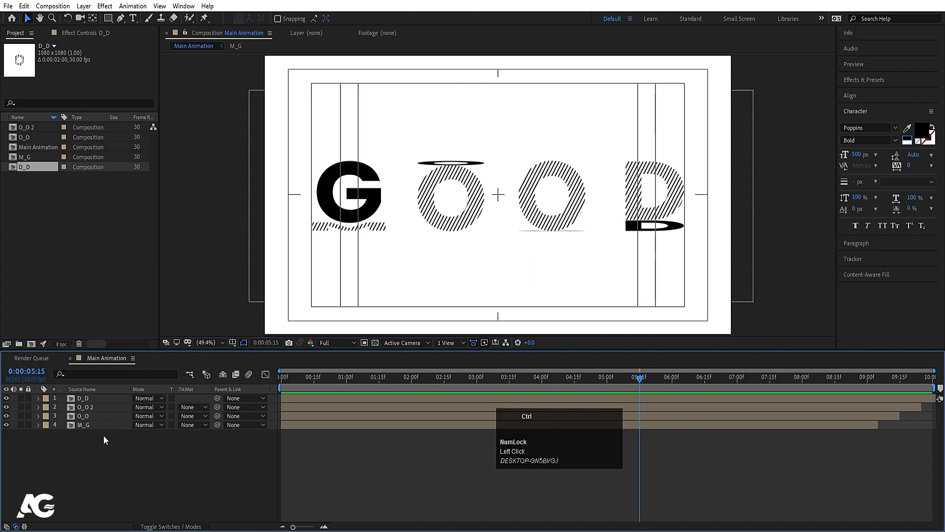
Pre-compose all four letter layers of Main Animation into a composition named ANimation
key(ctrl+a)
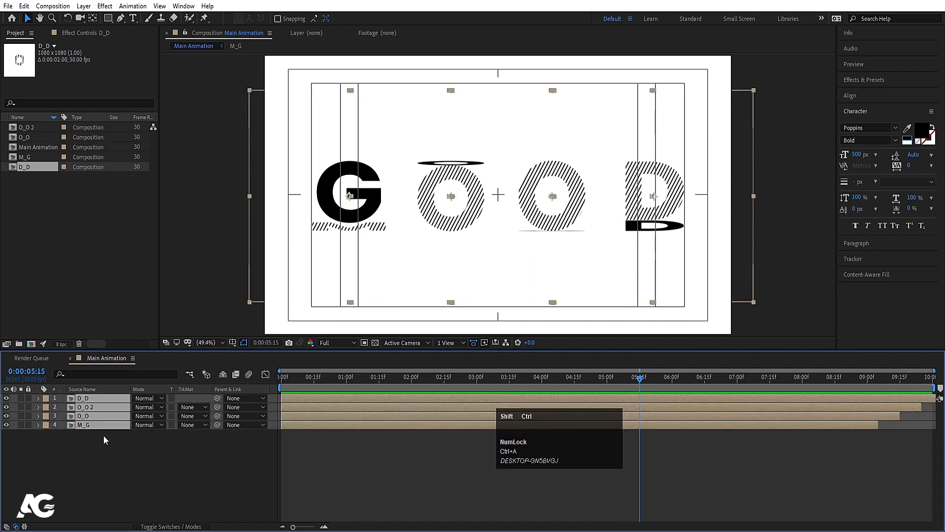
key(ctrl+shift+c)
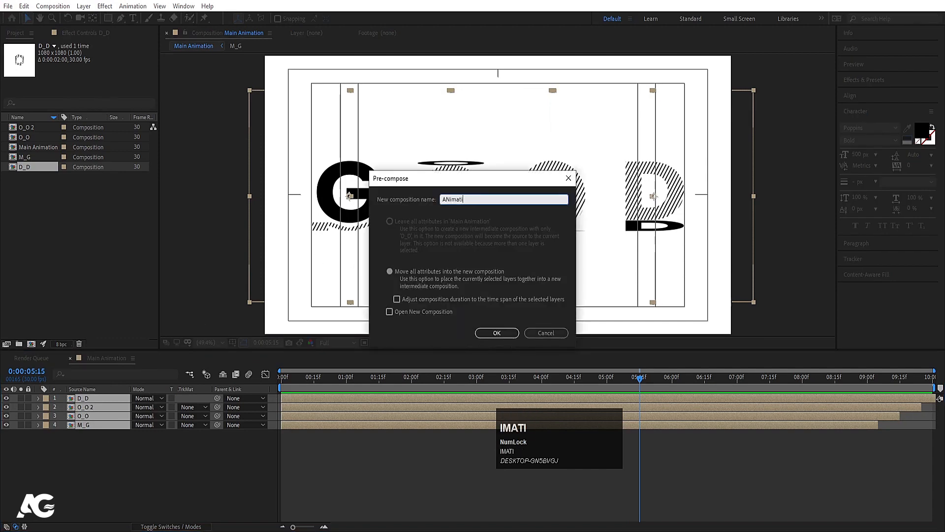
key(Return)
Duplicate the ANimation layer and flip the copy vertically by setting its scale to 100, -100%
key(ctrl+d)
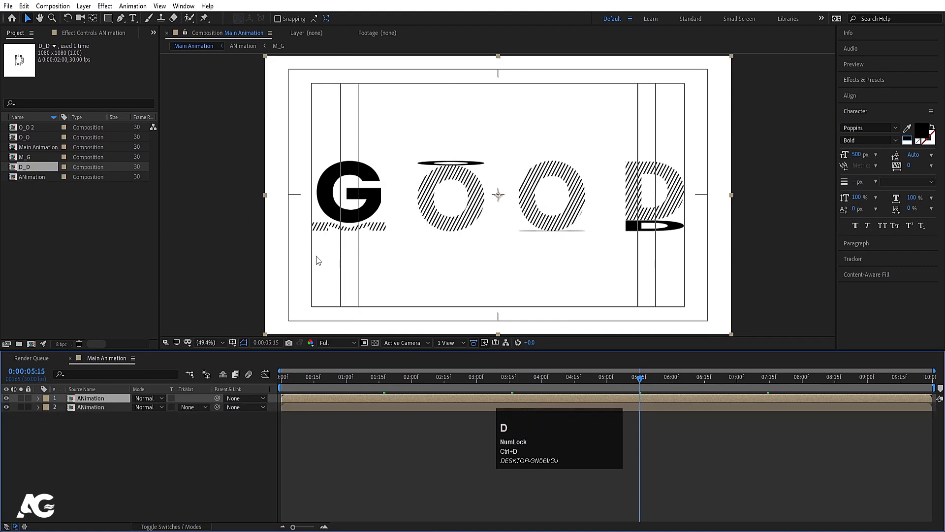
key(s)
click(137, 409)
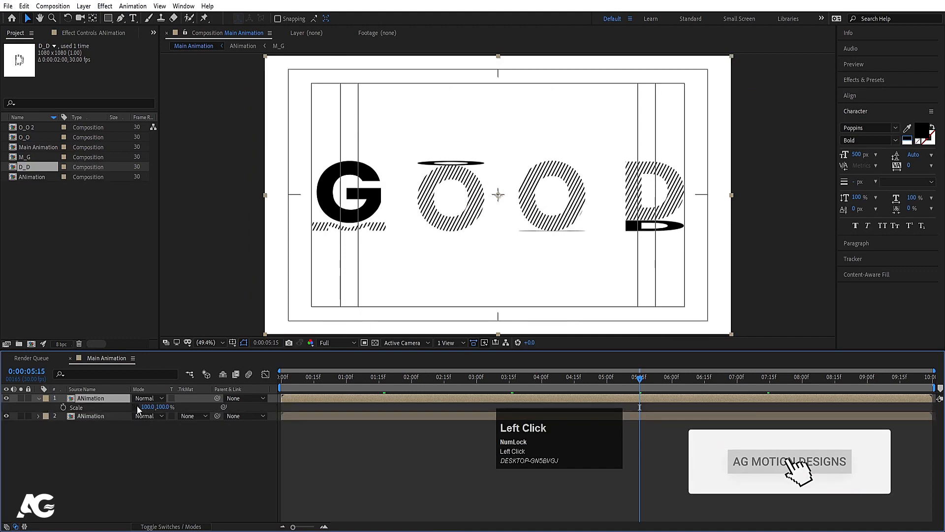
click(158, 407)
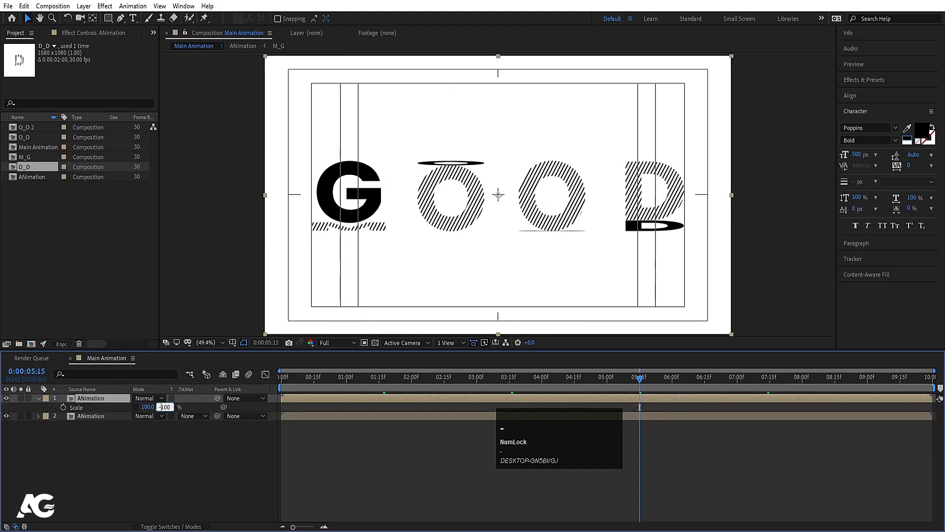
text(-)
key(Return)
Move the flipped copy directly beneath the original word at Y position 819, previewing how the two join
key(p)
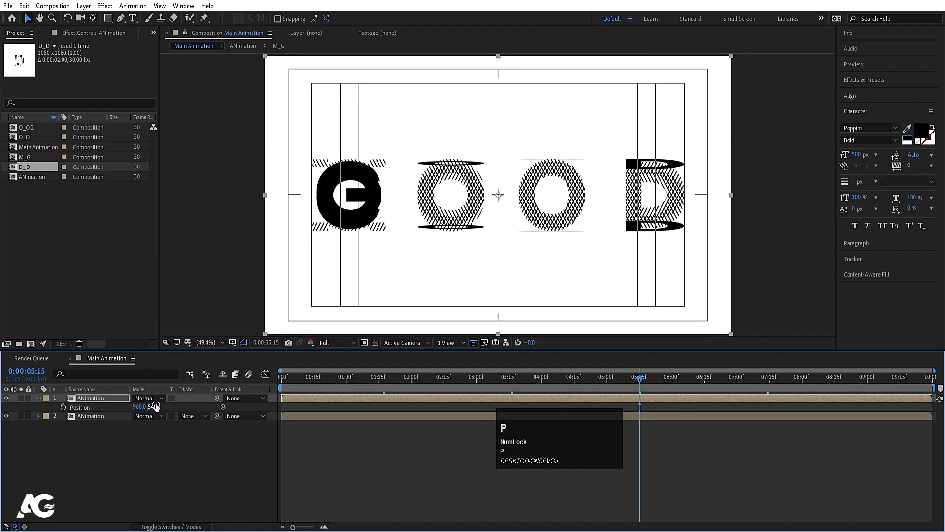
drag(153, 408, 262, 438)
key(space)
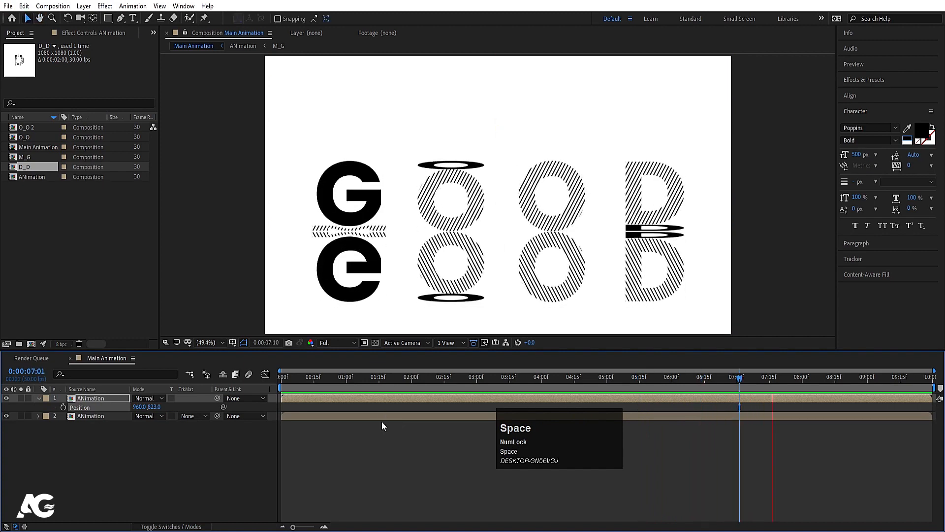
key(space)
key(Up)
key(Up)
key(Up)
key(Up)
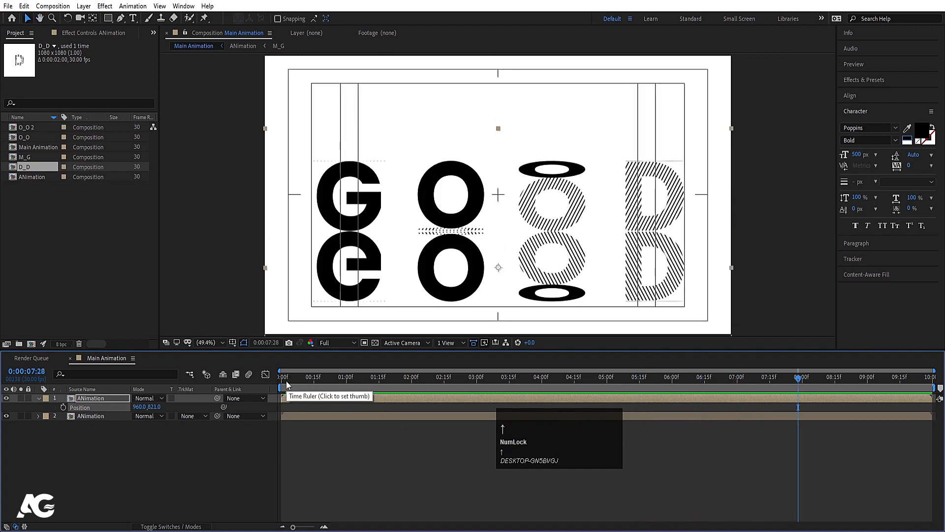
Duplicate the flipped ANimation layer, place the new copy directly above the original word, and preview the three rows
click(91, 403)
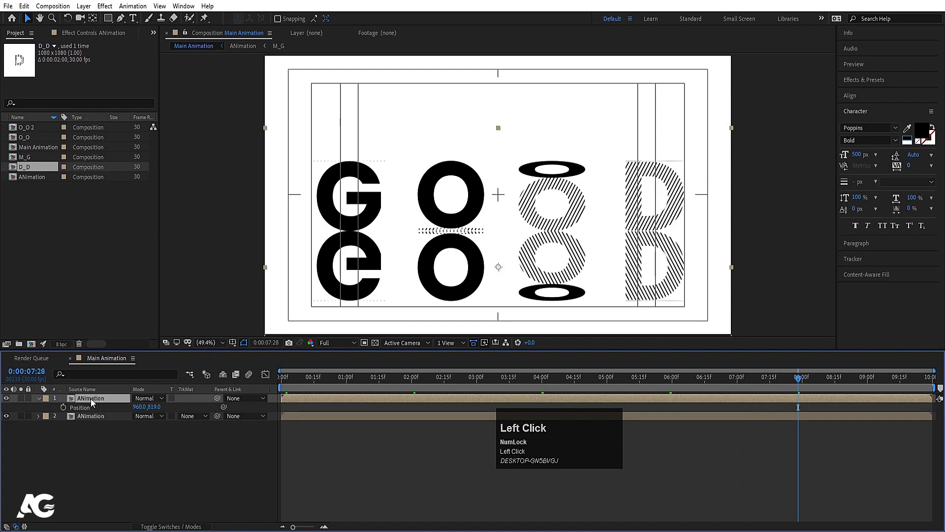
key(ctrl+d)
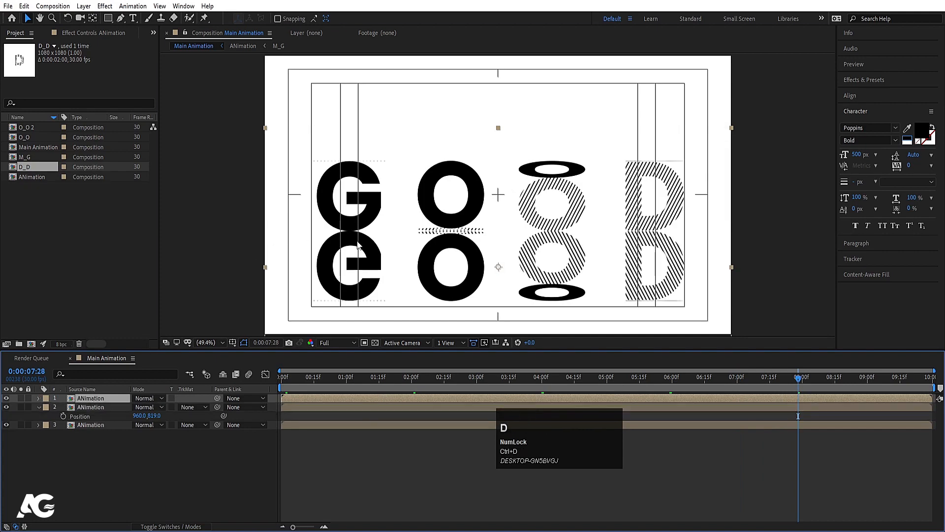
drag(359, 246, 370, 103)
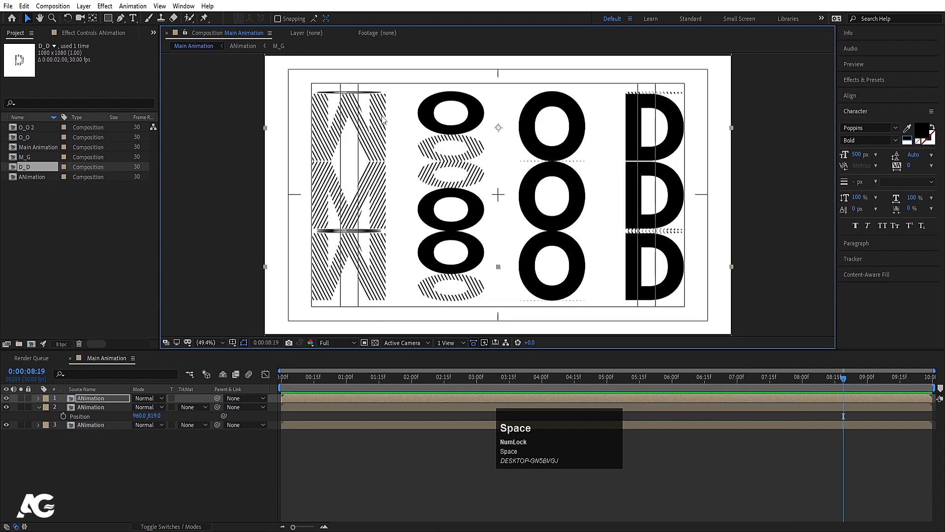
key(space)
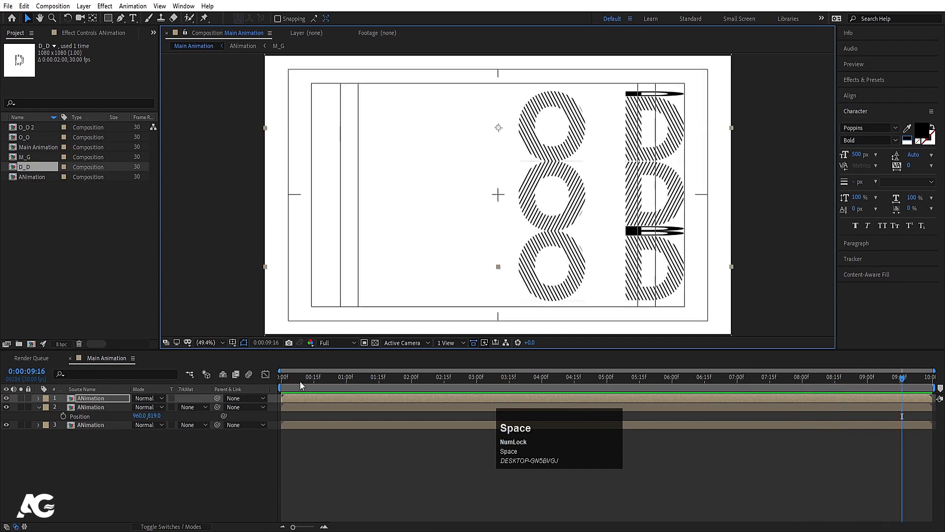
Set the work area to run from the first frame to 0:00:02:00 and preview the loop
drag(300, 381, 252, 379)
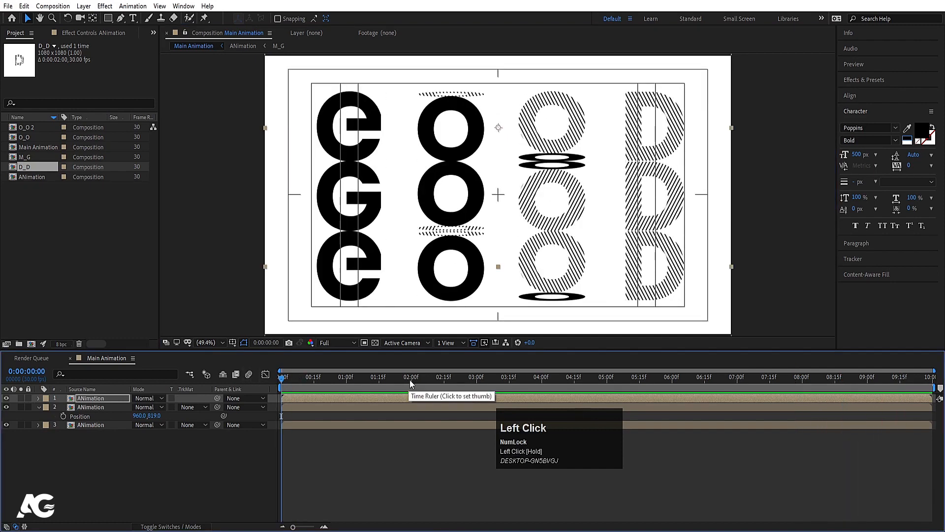
drag(409, 380, 412, 384)
key(n)
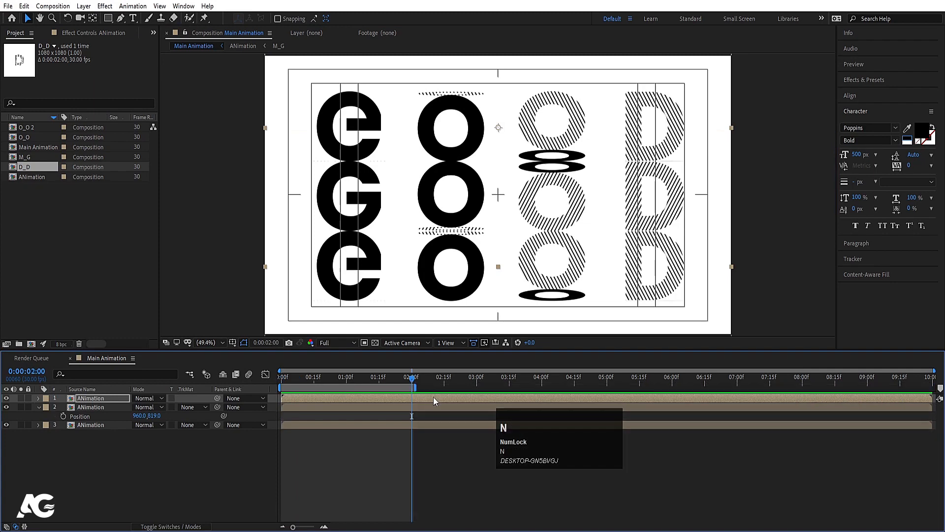
key(space)
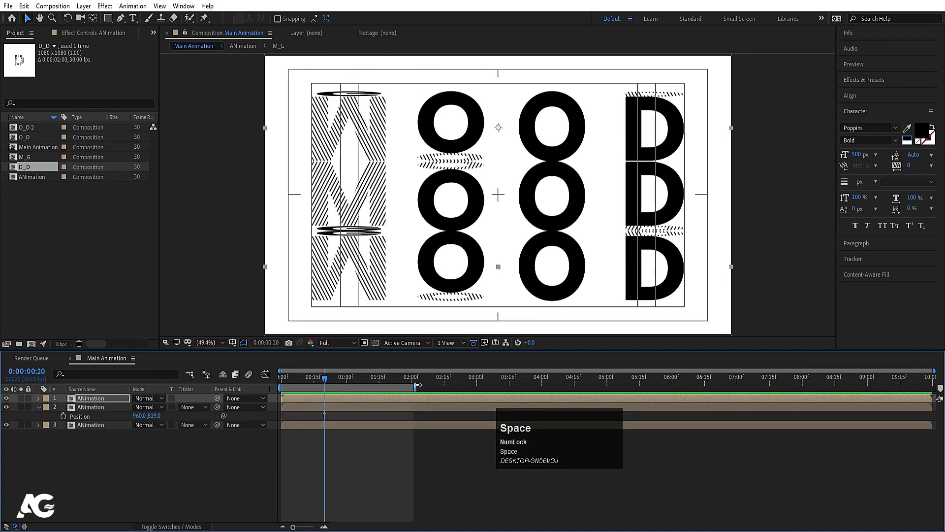
key(equal)
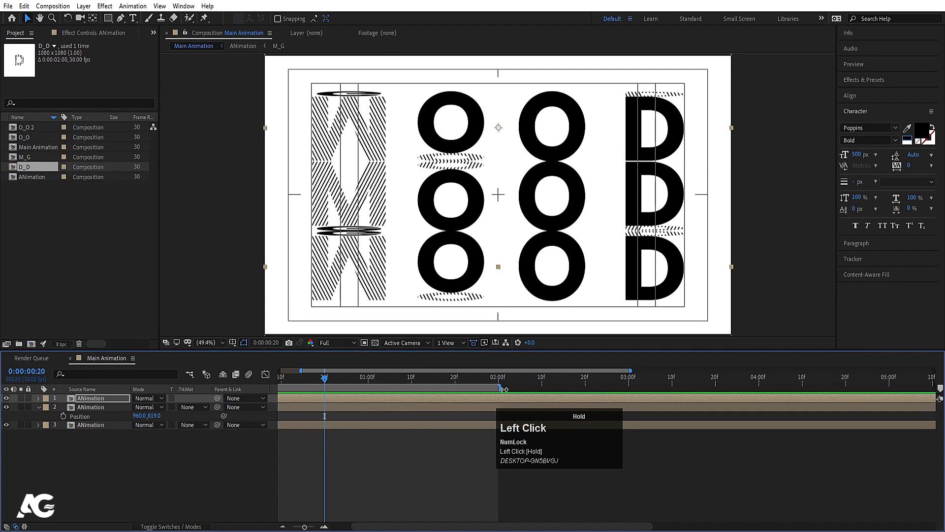
Inspect the upper copy's scale and preview the stacked word animation from the first frame
click(101, 398)
key(s)
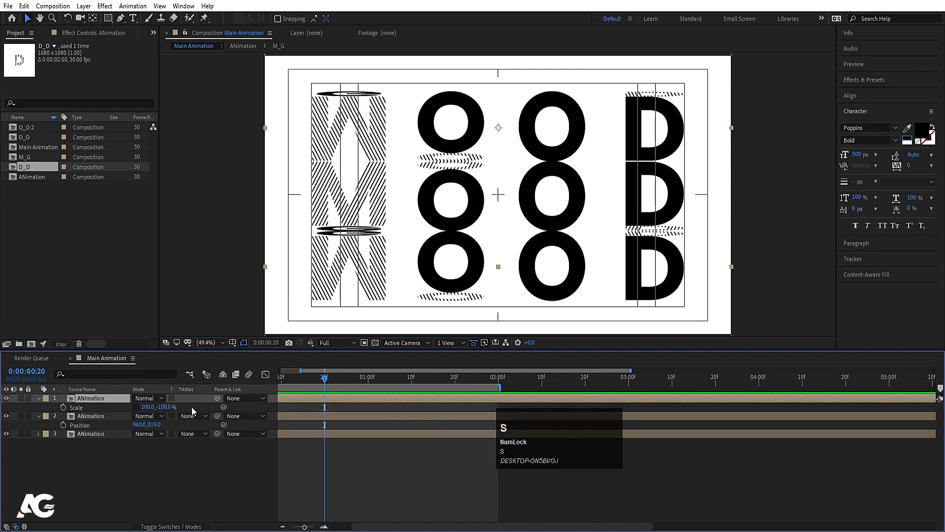
drag(301, 379, 241, 380)
key(space)
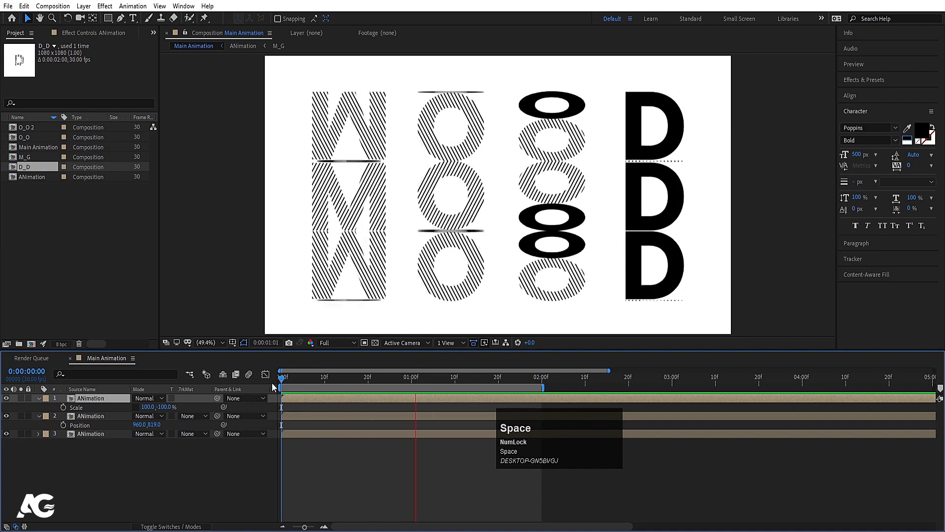
key(space)
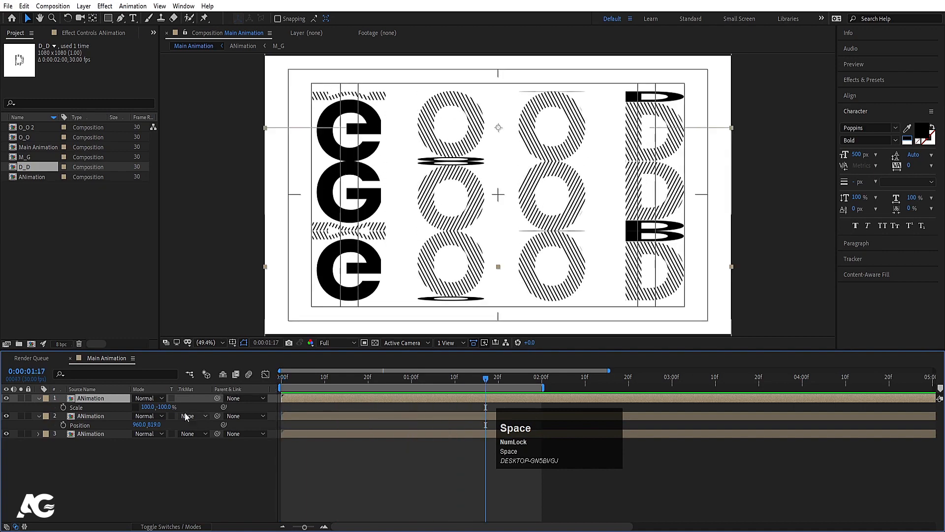
drag(319, 383, 252, 379)
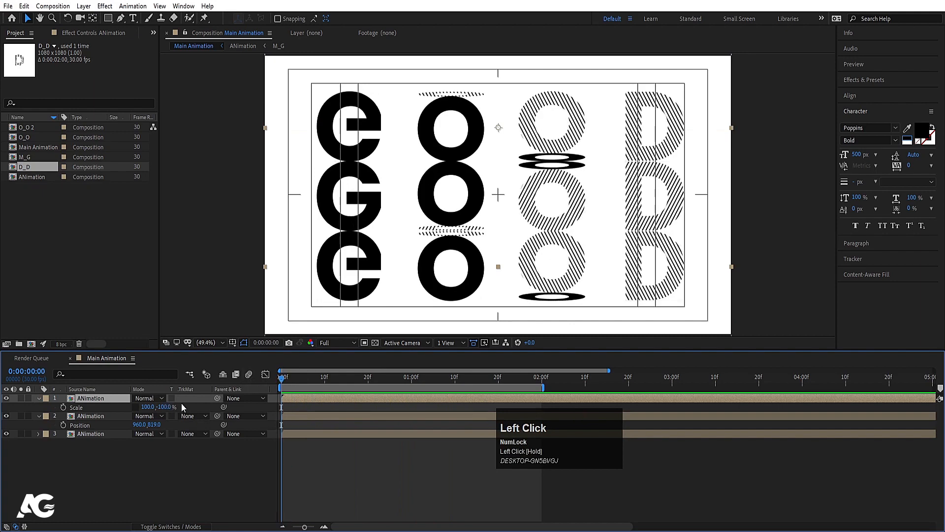
key(space)
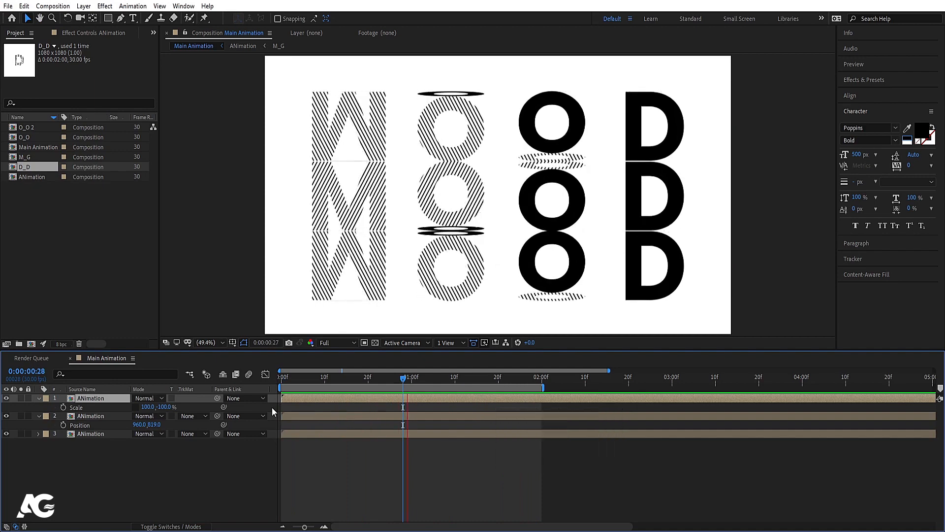
key(space)
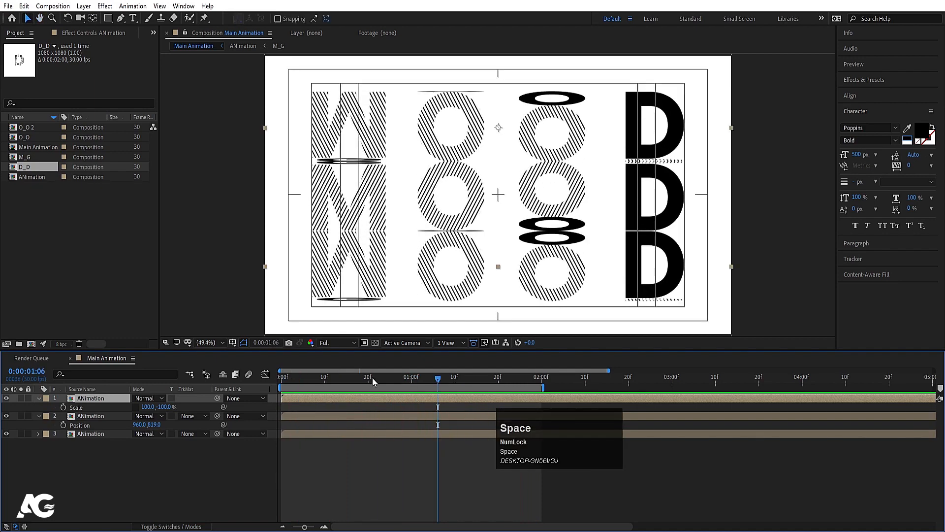
Reveal the scale of the original word and the lower copy to compare the flips of all three layers
click(104, 434)
key(s)
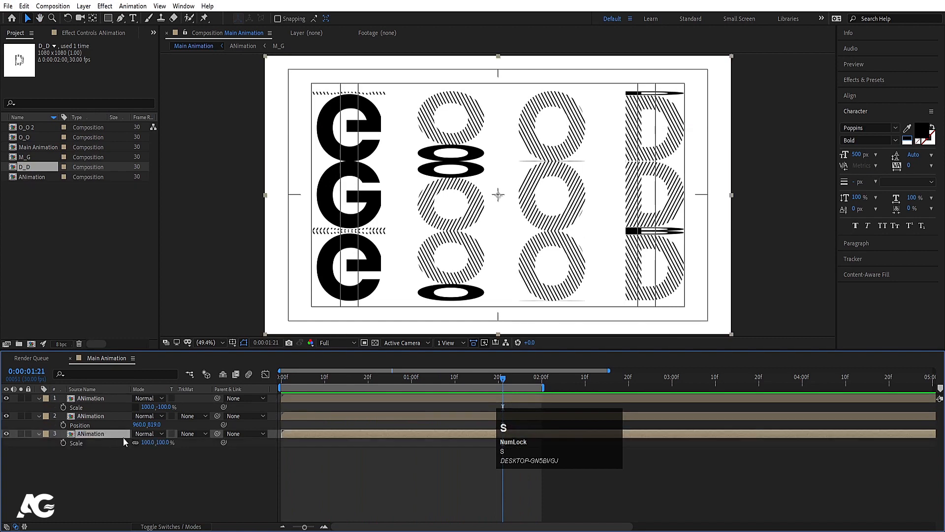
click(93, 416)
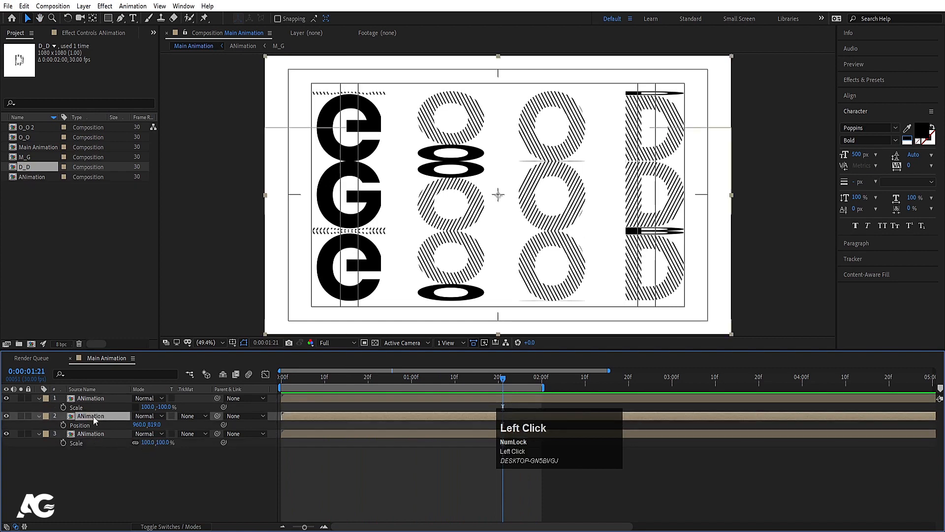
key(s)
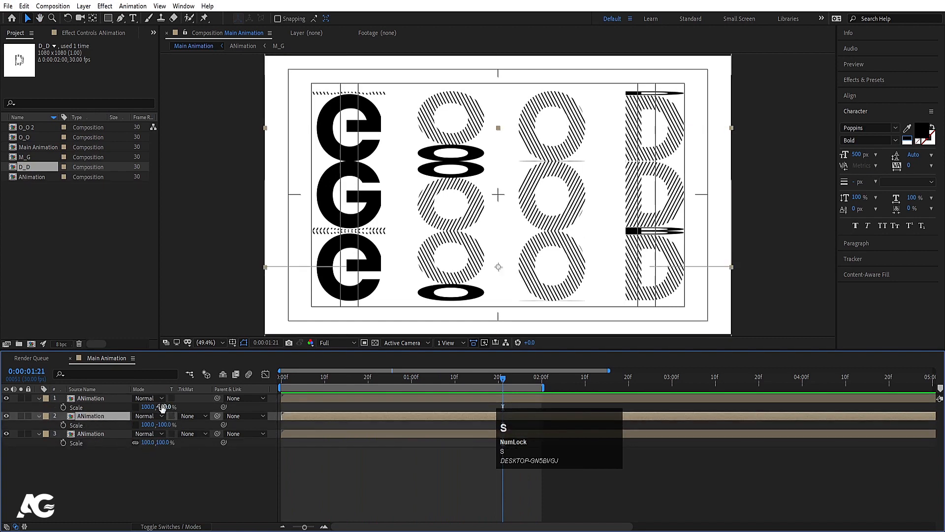
Try the upper copy unflipped at 100% vertical scale, undo the change, and preview the mirrored version again
drag(163, 407, 258, 406)
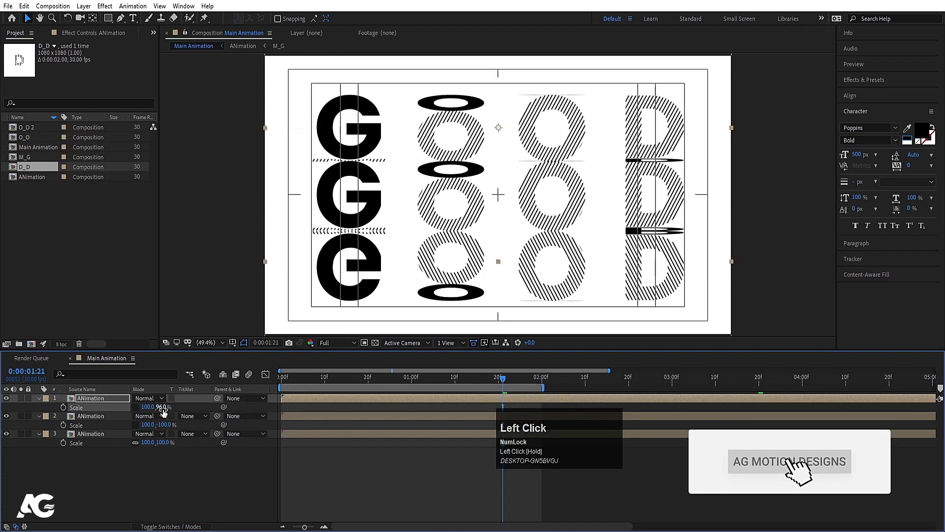
text(100)
key(Return)
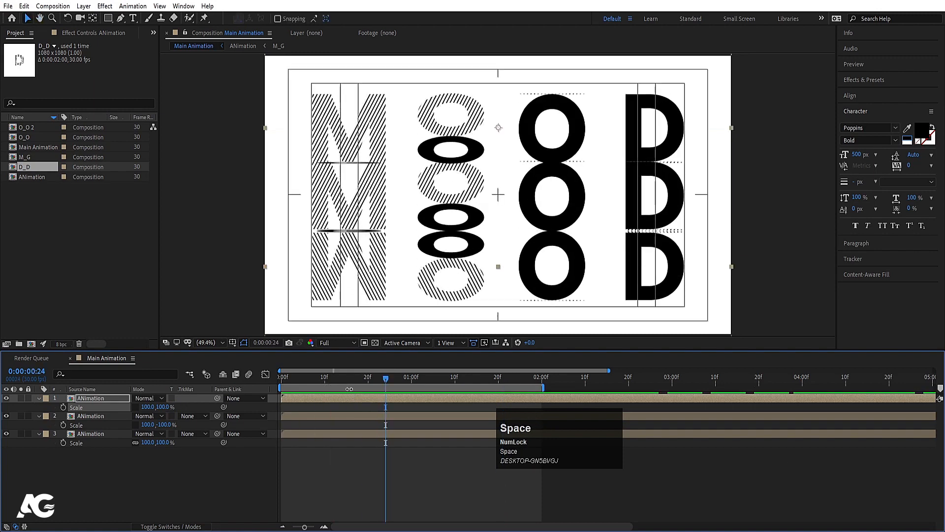
key(ctrl+z)
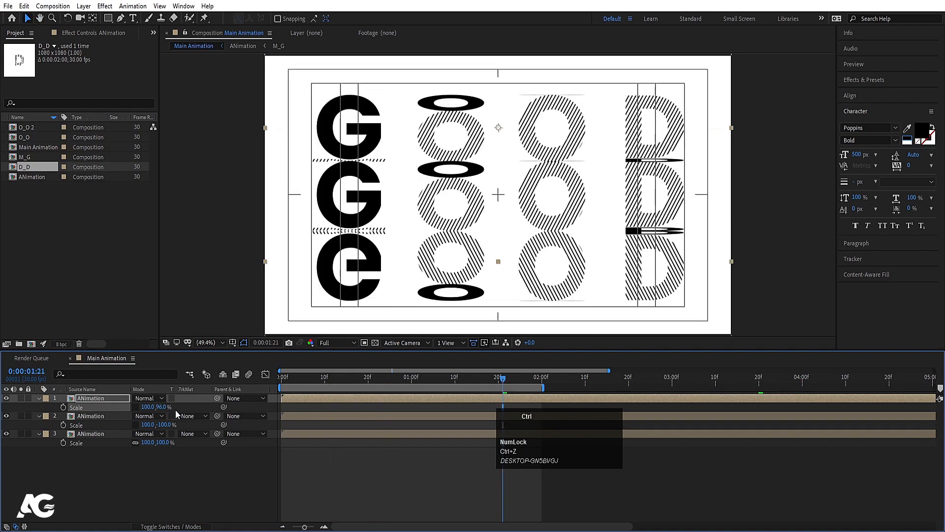
key(ctrl+z)
key(space)
key(space)
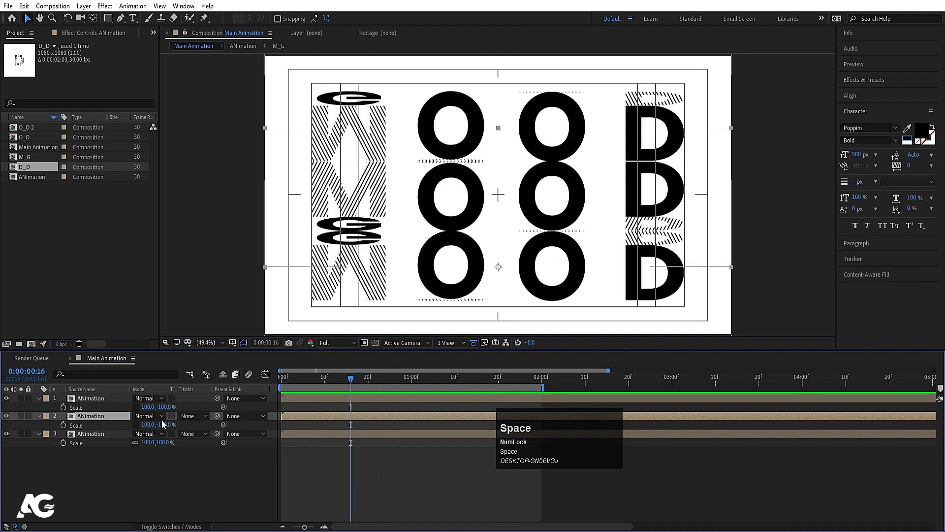
Pre-compose the two flipped ANimation layers into a composition named Reflections
click(114, 456)
click(89, 417)
shift+click(86, 400)
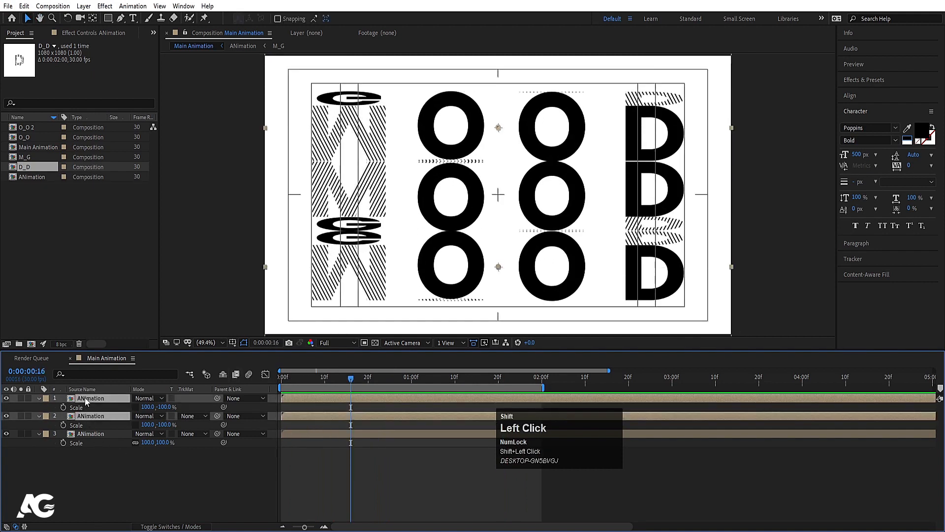
click(7, 416)
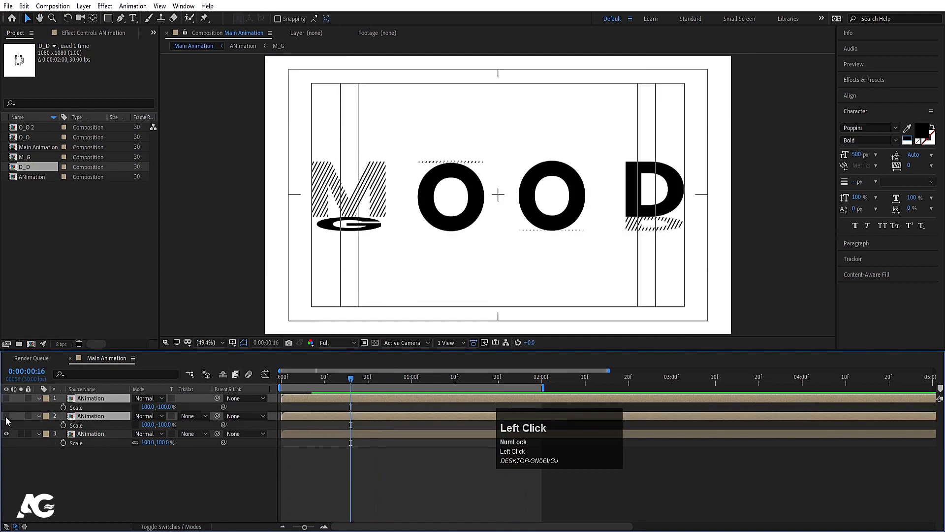
click(7, 417)
key(ctrl+shift+c)
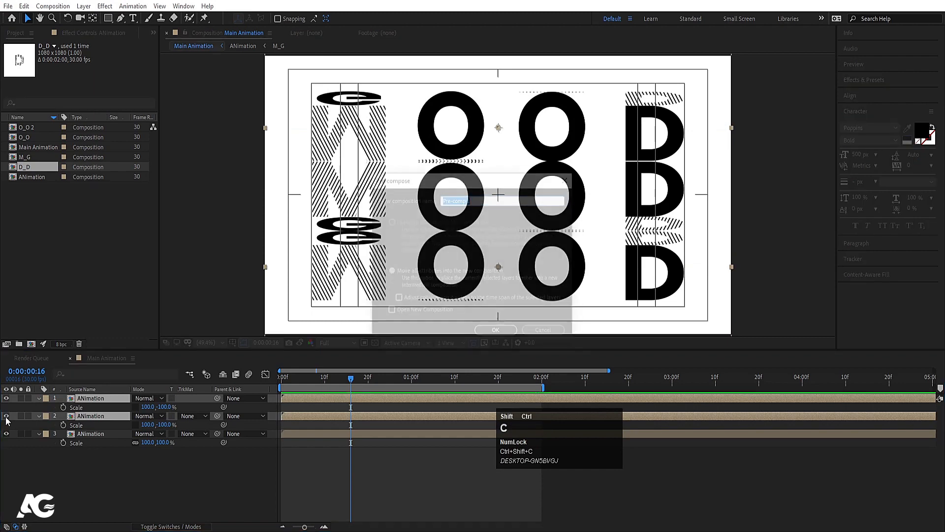
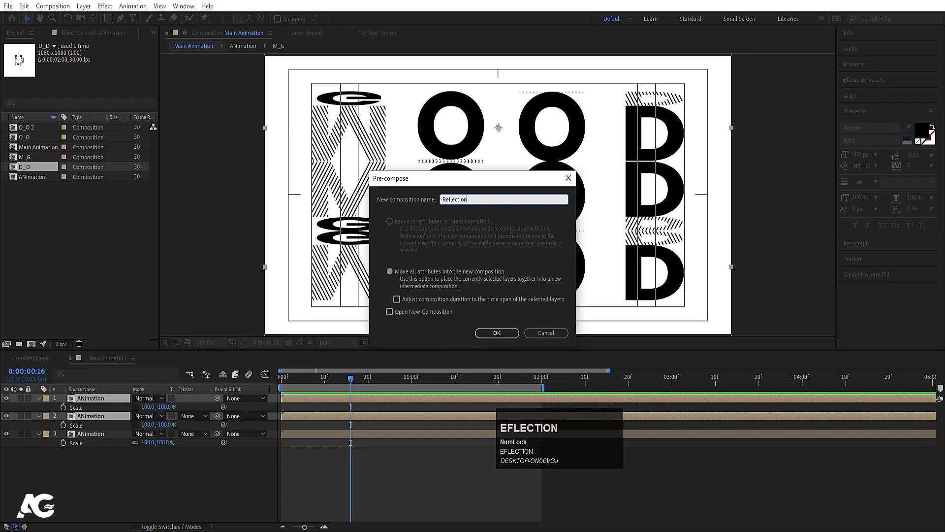
key(Return)
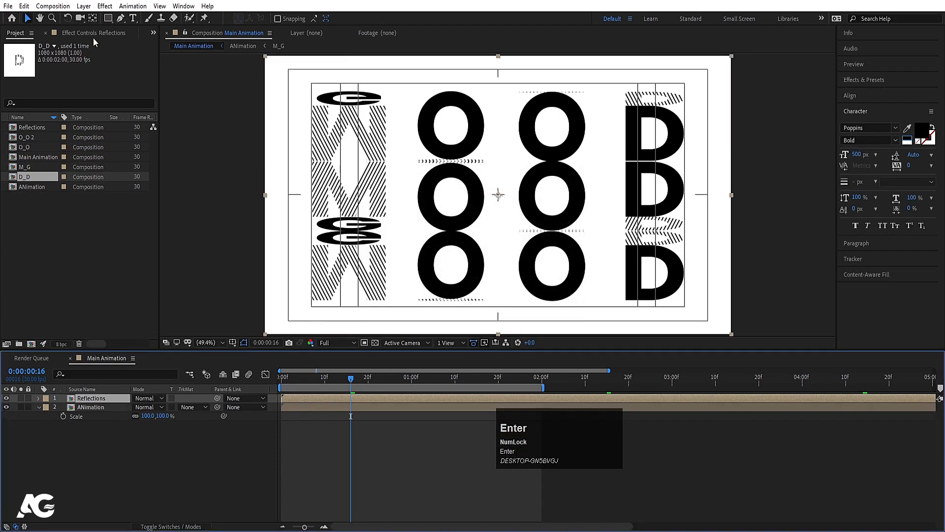
Mask the Reflections layer with a full-width rectangle around the middle word and feather the mask by about 148 pixels
click(104, 17)
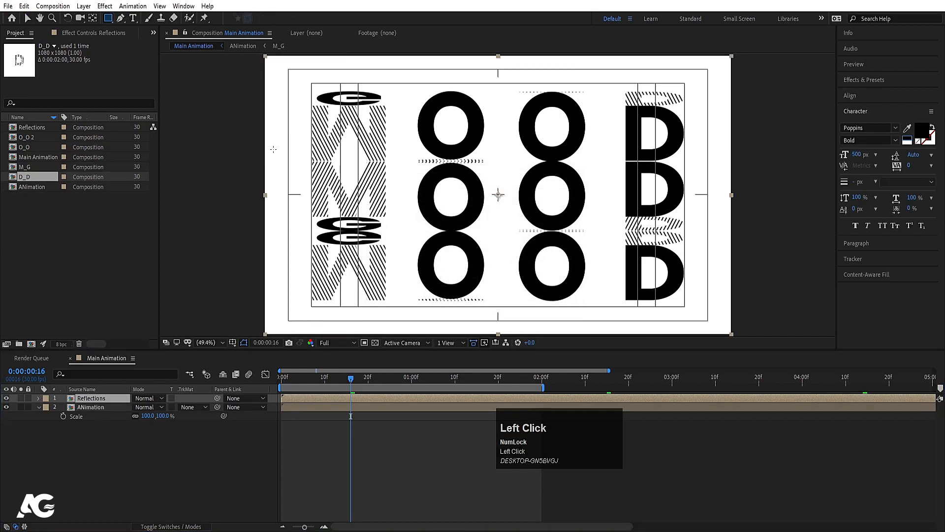
drag(269, 147, 753, 259)
click(289, 397)
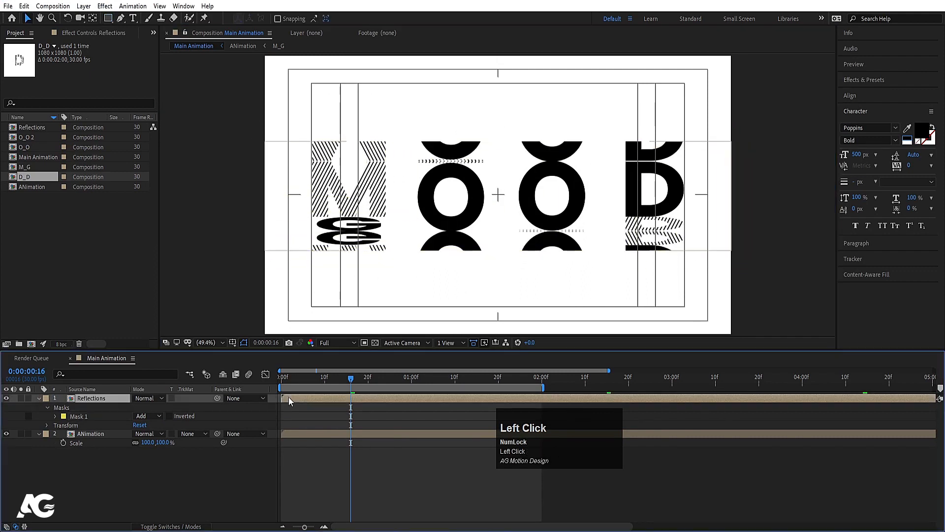
click(56, 416)
drag(144, 435, 205, 430)
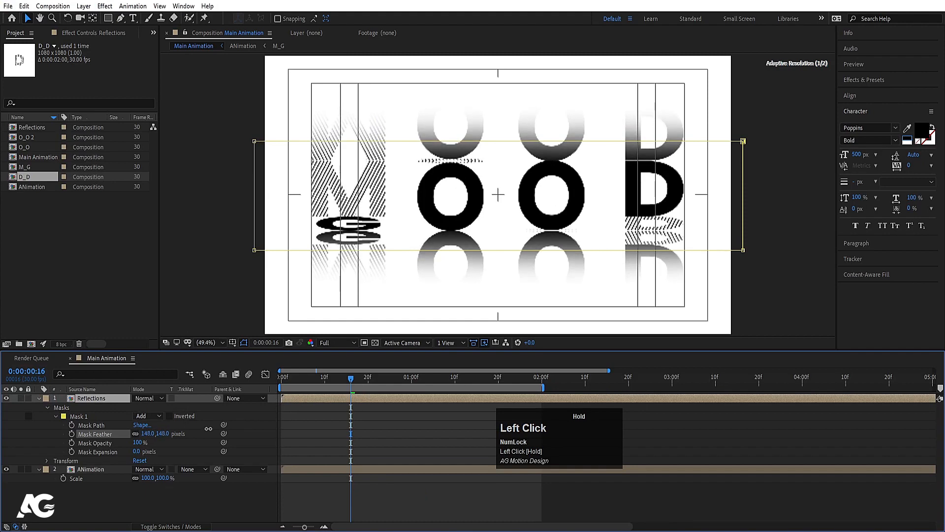
Set the Reflections layer's opacity to 20% and preview the faded reflections
key(t)
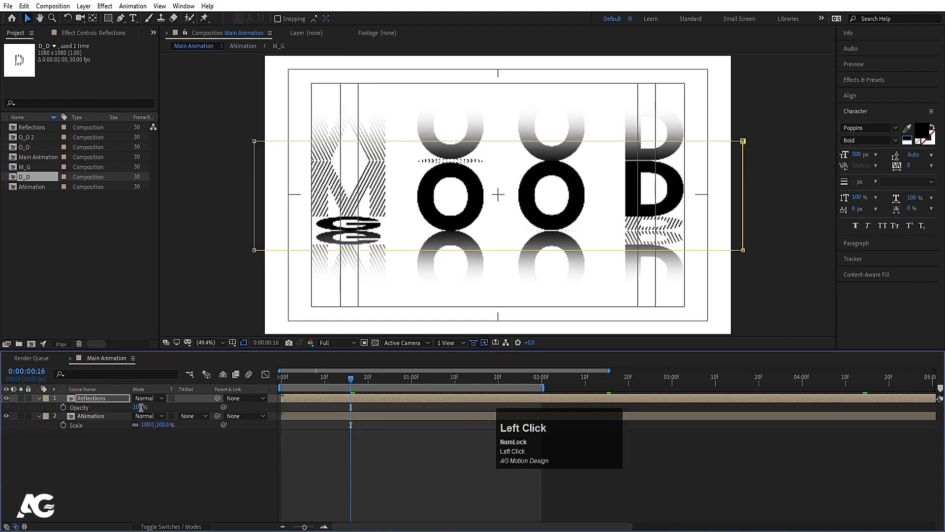
text(20)
key(Return)
key(space)
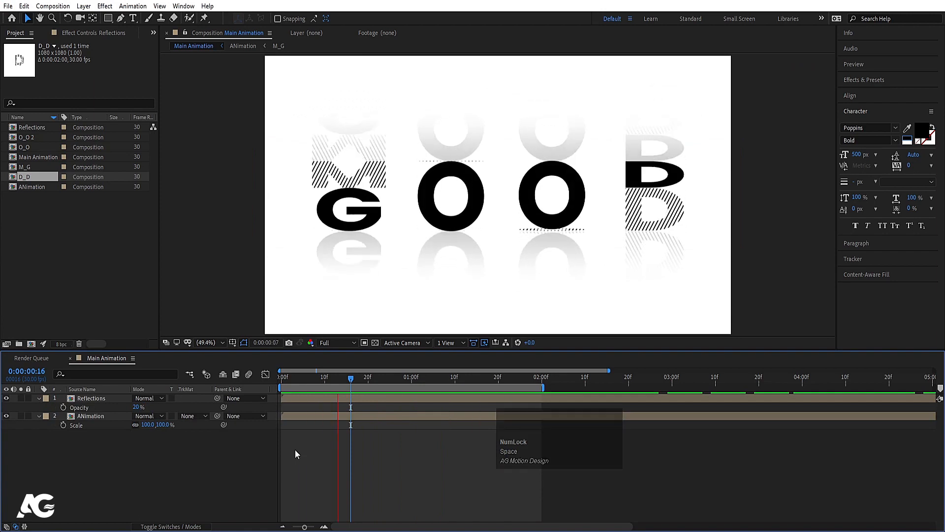
key(space)
key(space)
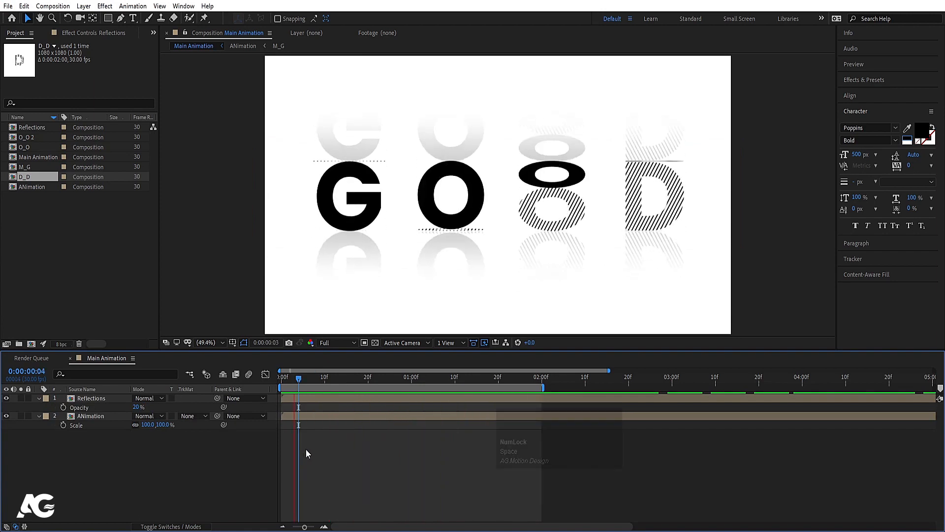
key(space)
Add a white solid beneath all other layers as the background and preview the animation from the first frame
key(ctrl+y)
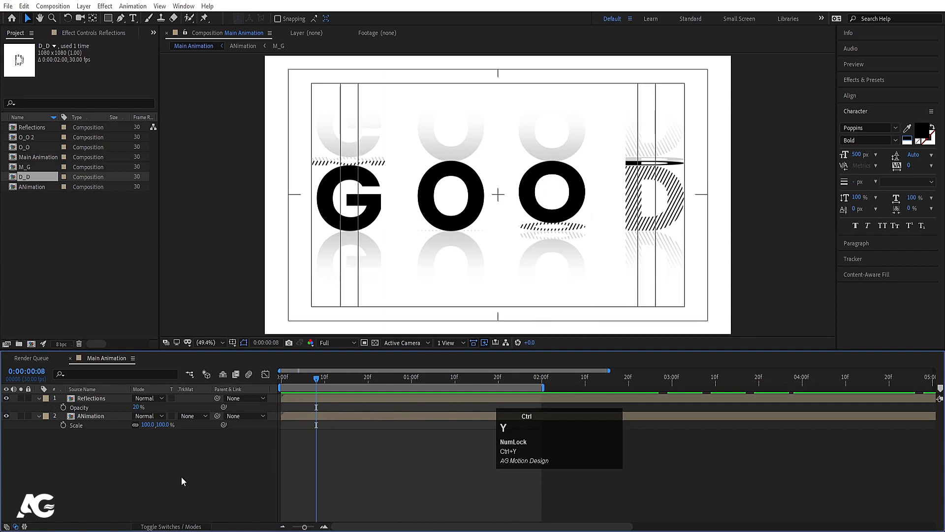
key(Return)
drag(96, 397, 108, 463)
click(108, 464)
key(u)
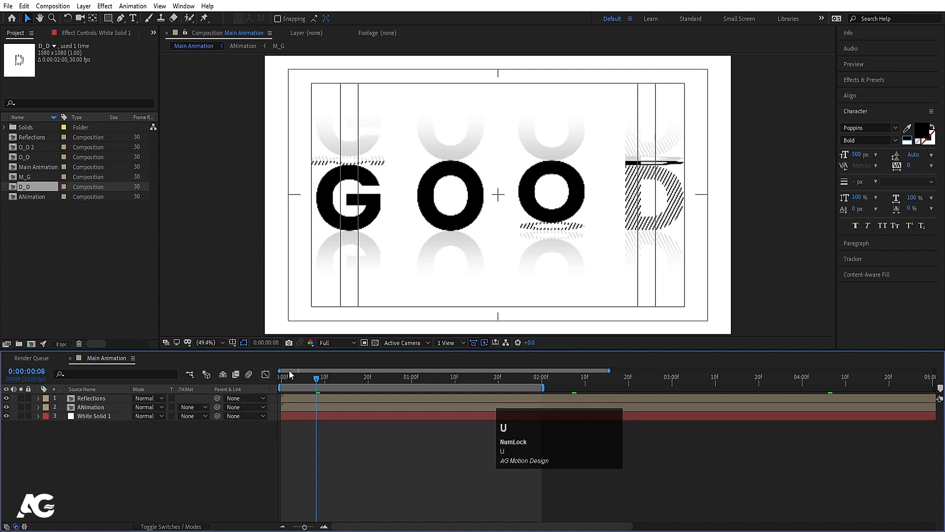
key(space)
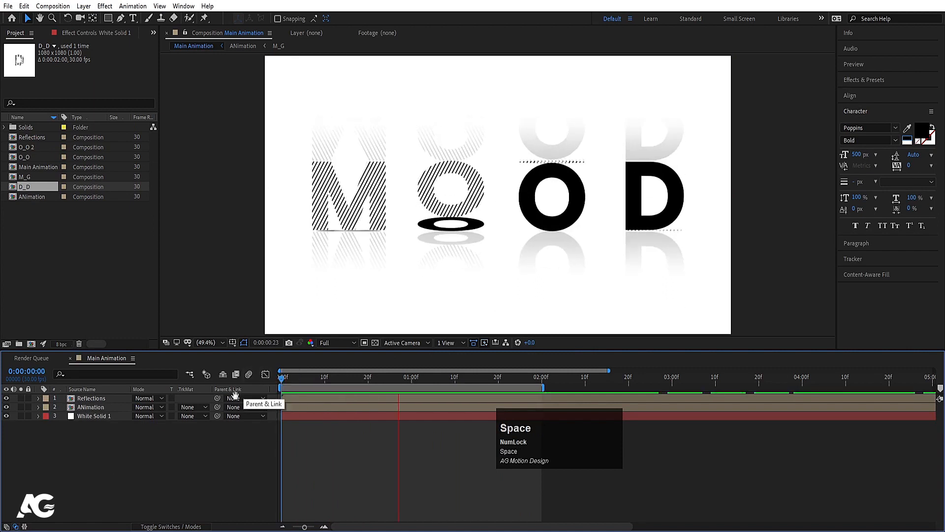
key(space)
Add an adjustment layer on top and reduce only its horizontal scale to 37%
right_click(120, 462)
click(140, 349)
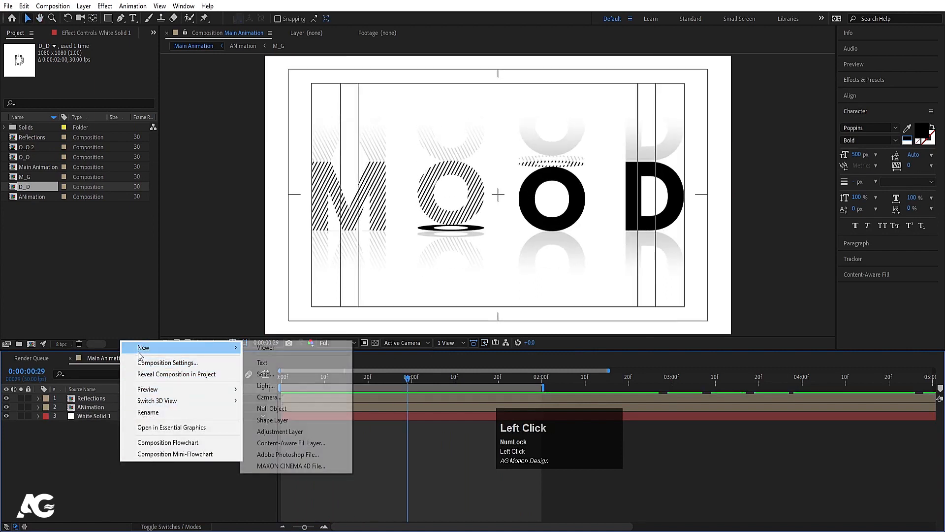
click(274, 431)
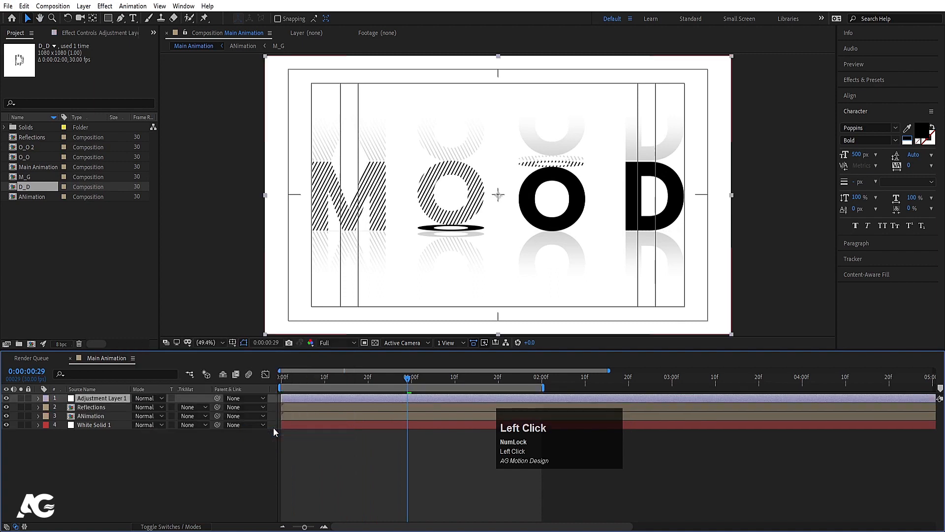
key(s)
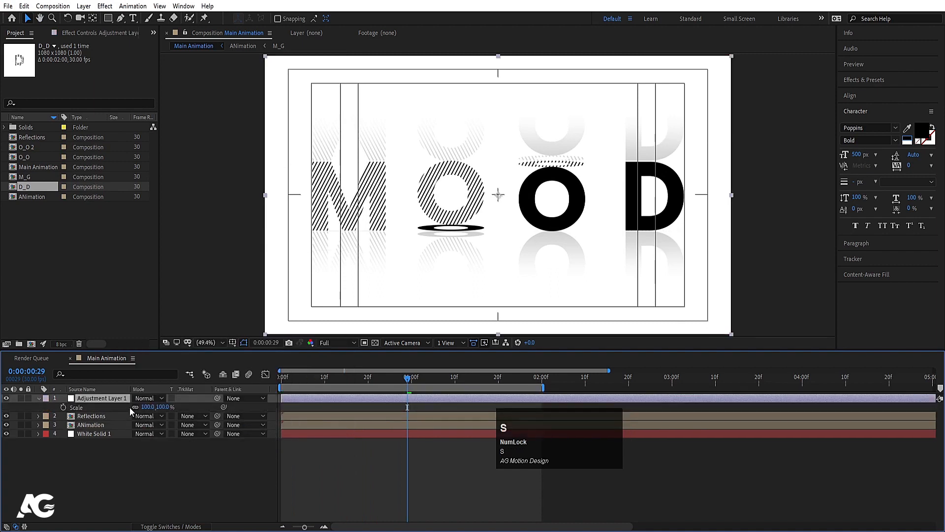
click(135, 407)
drag(146, 407, 116, 407)
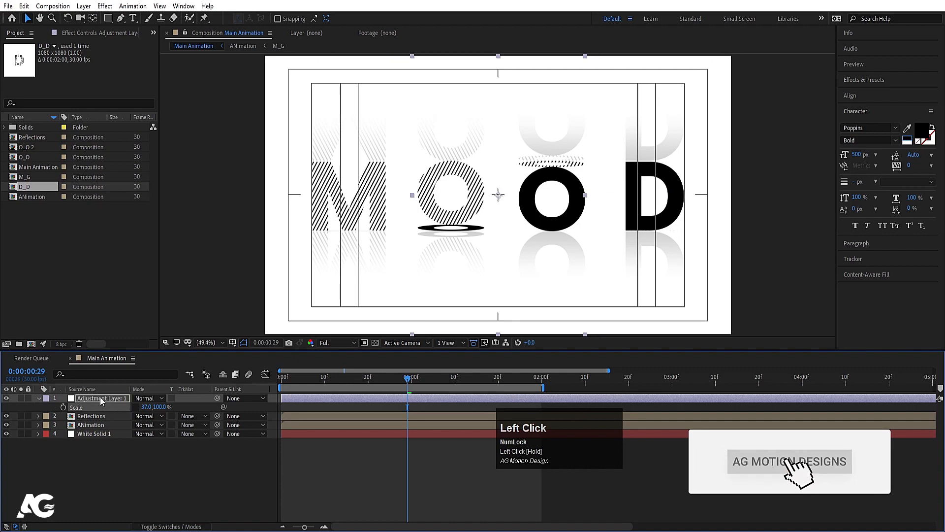
Apply the Tint effect to the adjustment layer, swap its black and white colors, and preview the inverted band
click(856, 80)
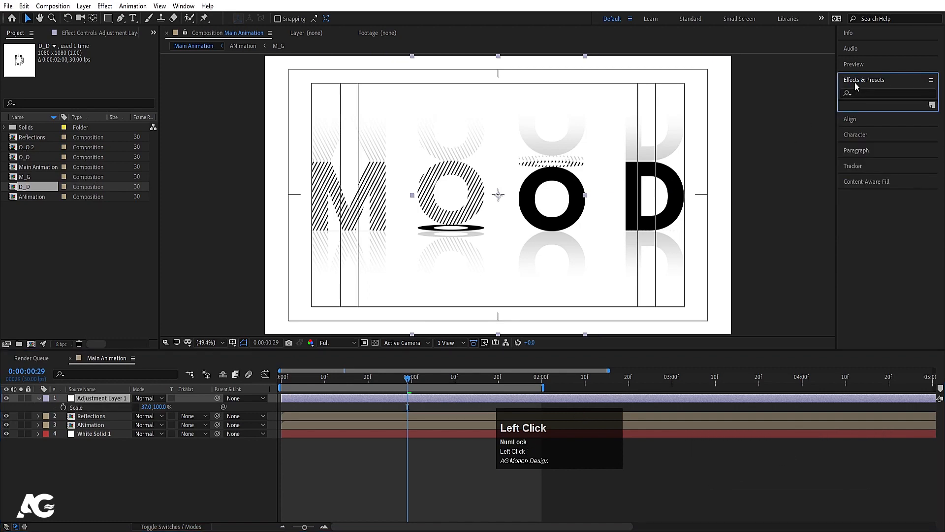
click(865, 93)
text(tint)
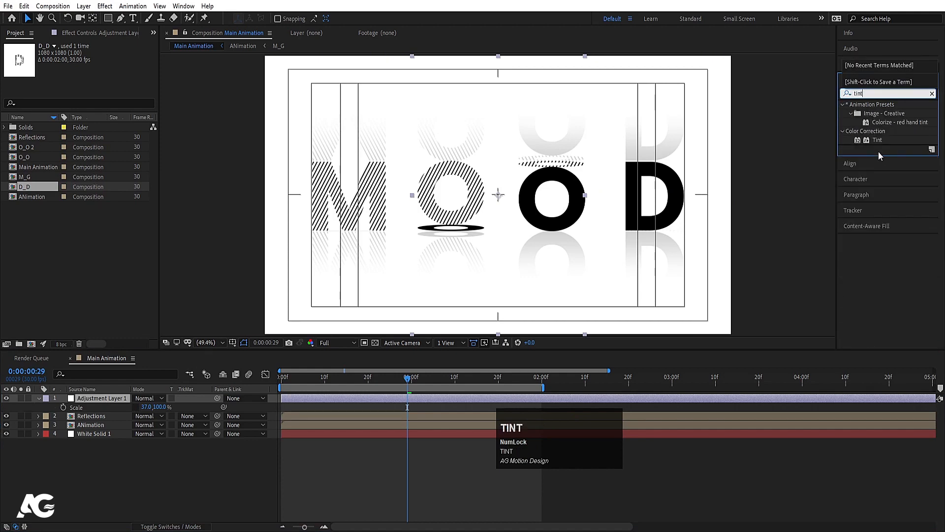
double_click(877, 140)
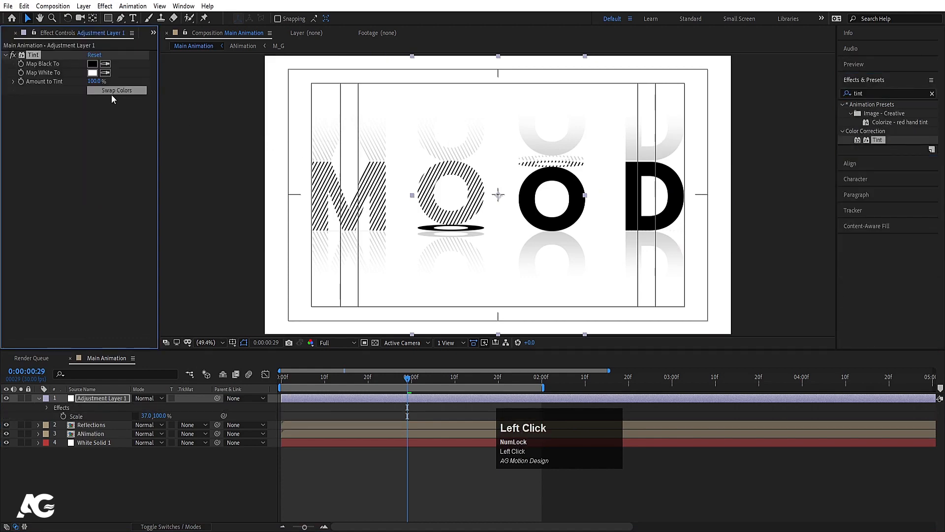
click(112, 92)
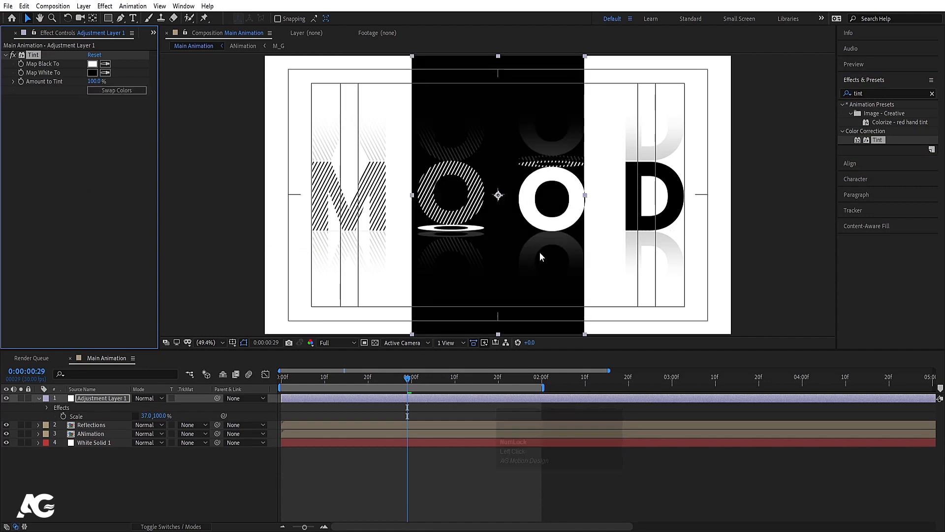
key(space)
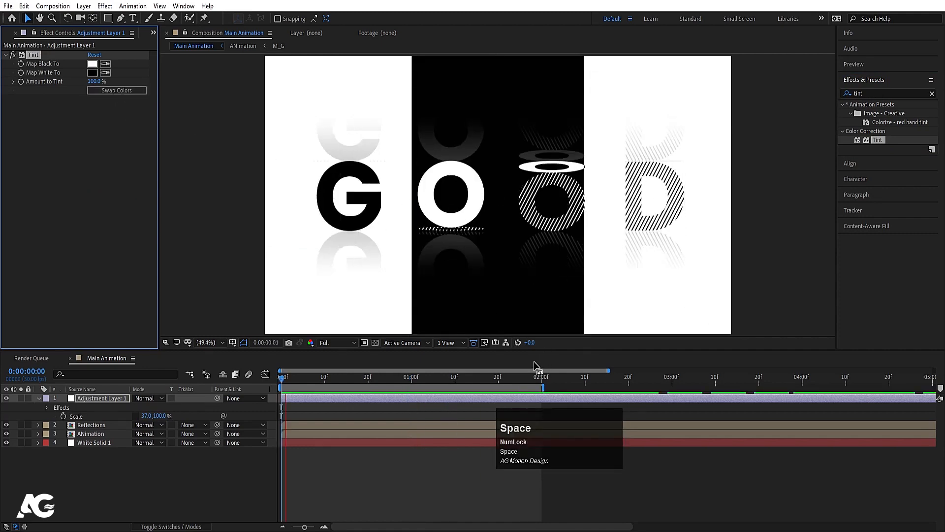
key(space)
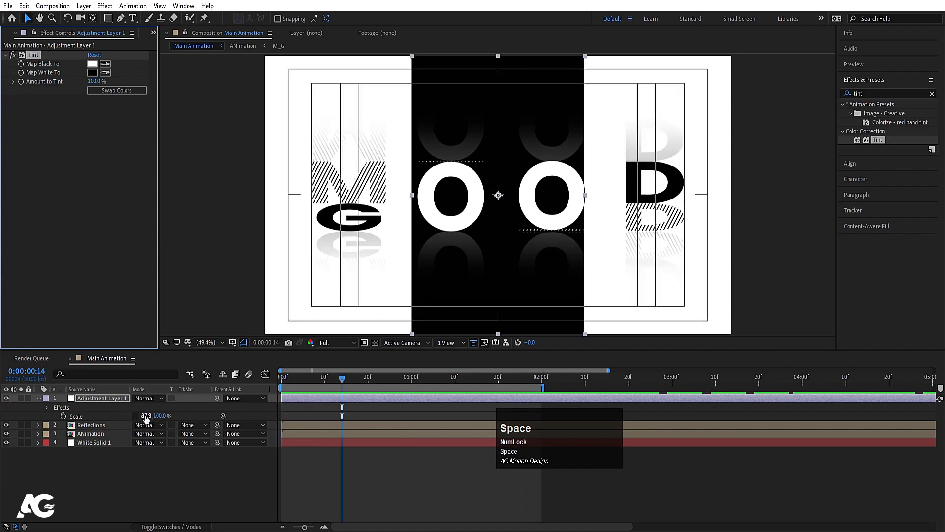
Rotate the adjustment layer clockwise into a diagonal band and set its horizontal scale to 33%
mouse_move(146, 417)
mouse_down()
mouse_move(154, 407)
mouse_move(167, 412)
mouse_move(145, 407)
mouse_up()
key(r)
key(s)
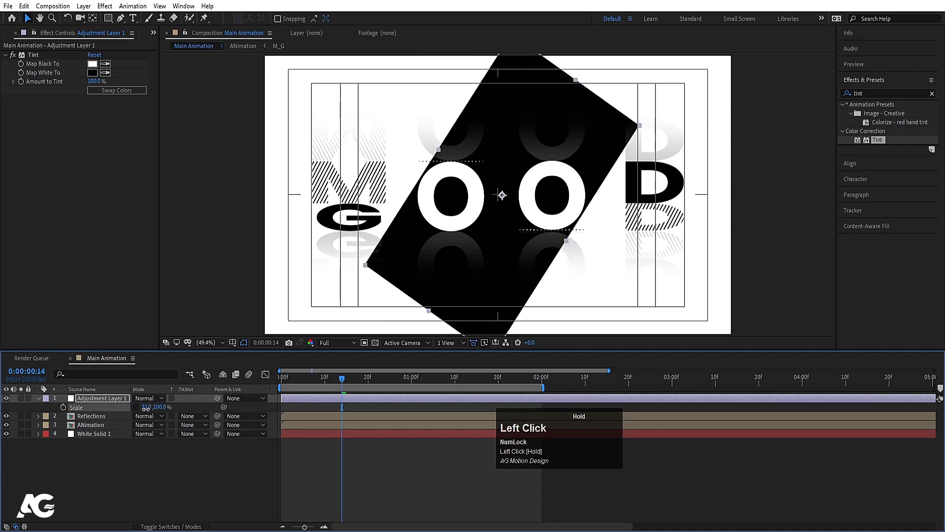
Stretch the diagonal band past the frame edges to a vertical scale of about 183.8% and preview the animation
click(24, 21)
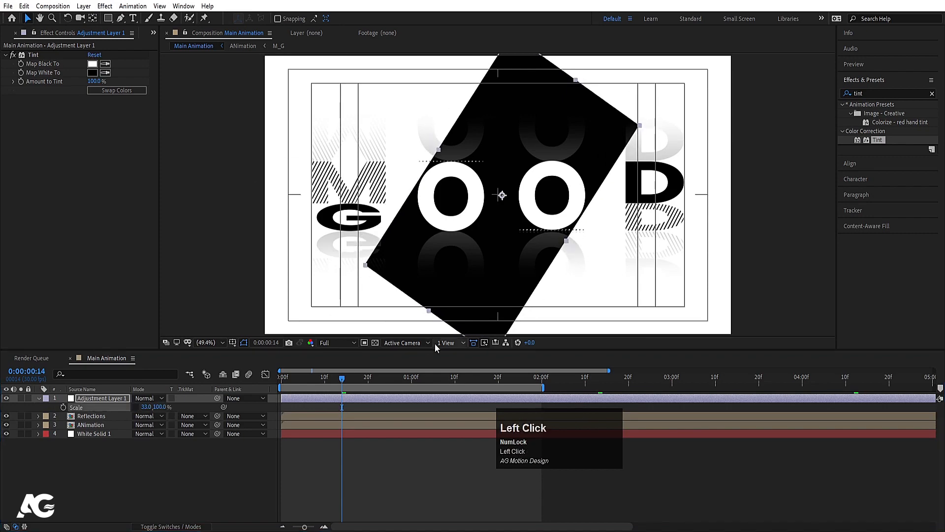
drag(429, 311, 360, 373)
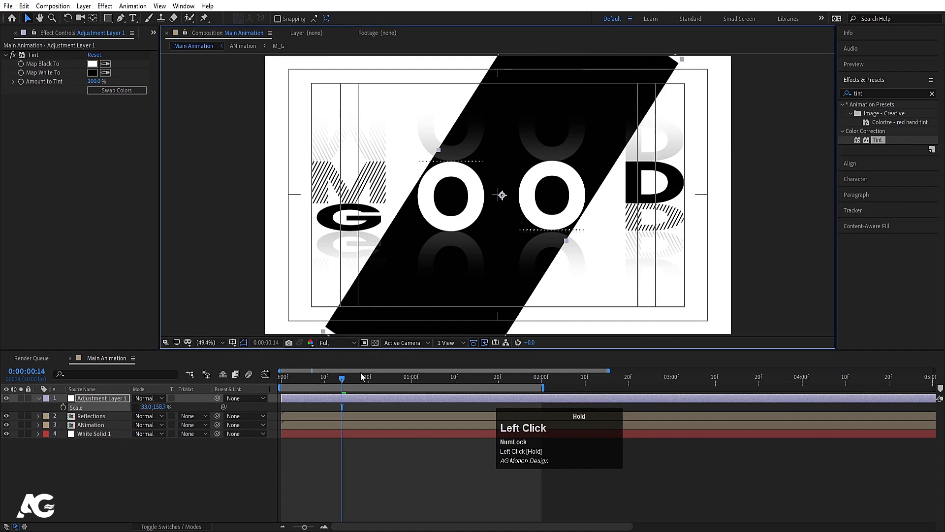
click(350, 460)
key(space)
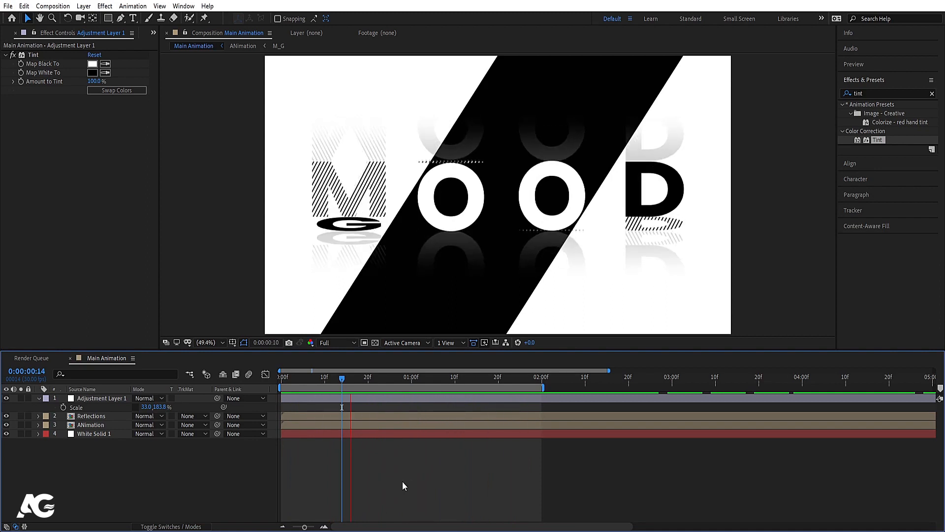
key(space)
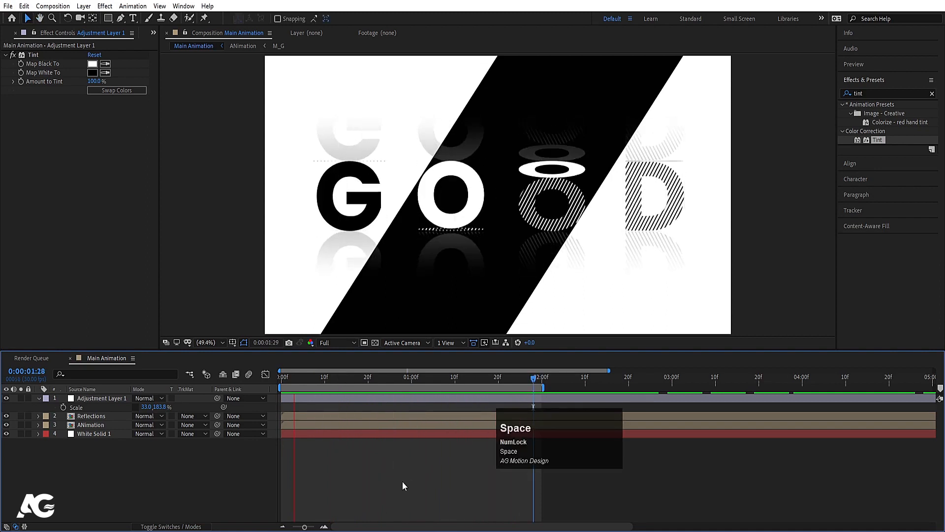